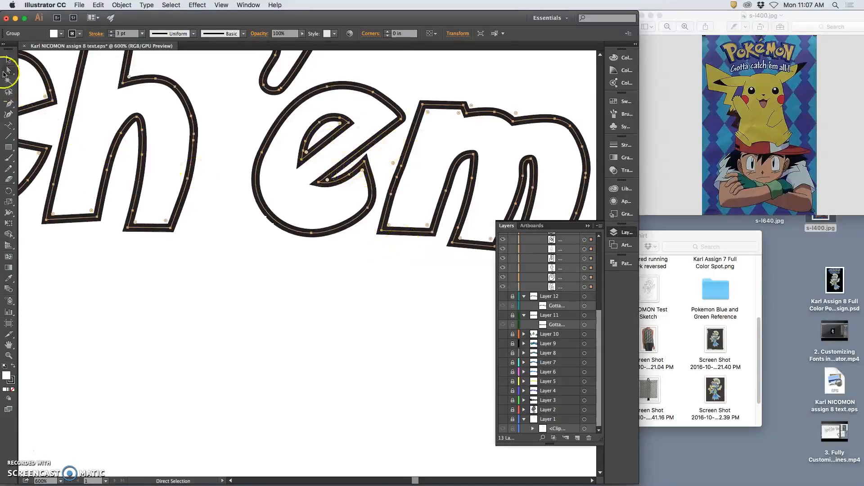
Reshape the lower opening of the "e" by moving its inner notch point down and left and its lower-right curve points outward
left_click(235, 161)
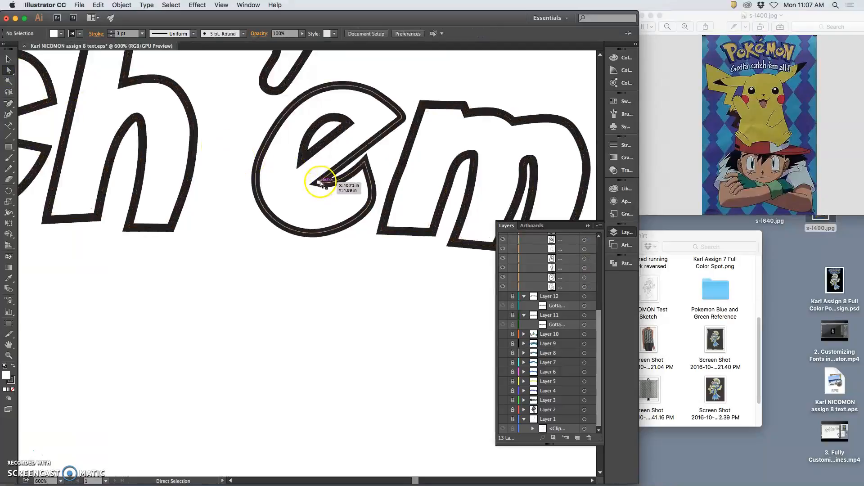
left_click(316, 184)
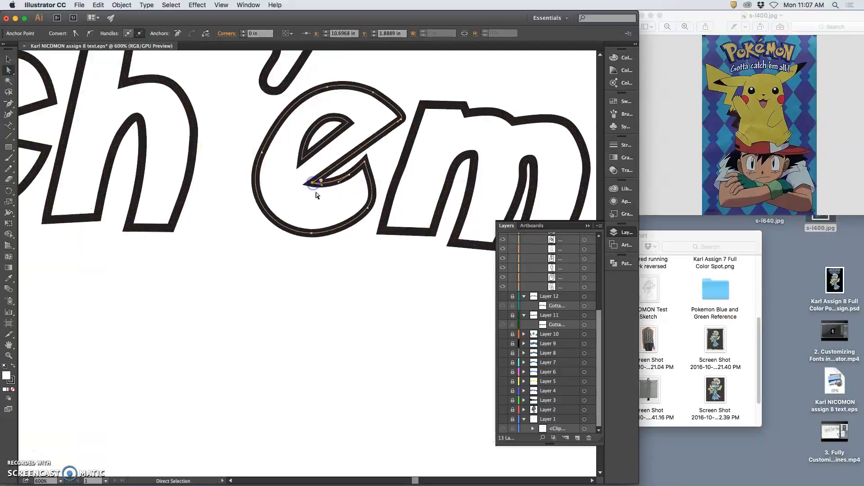
left_click_drag(351, 176, 377, 202)
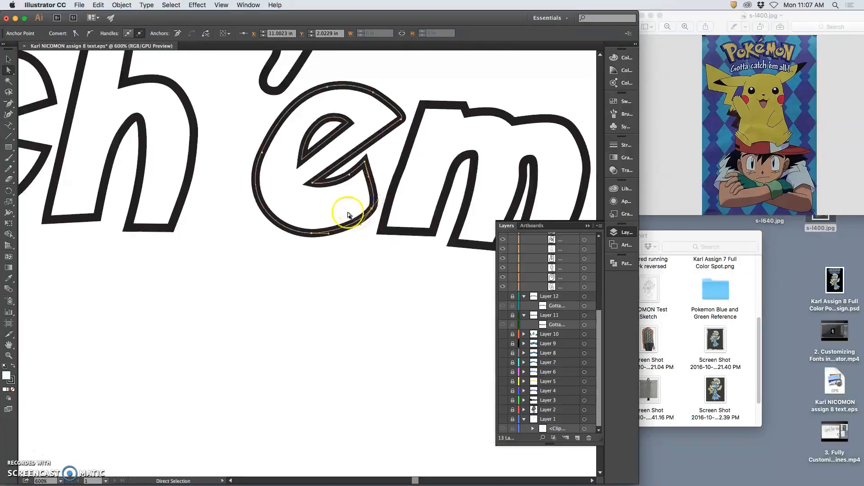
left_click_drag(318, 184, 367, 167)
left_click(312, 183)
left_click_drag(312, 184, 307, 188)
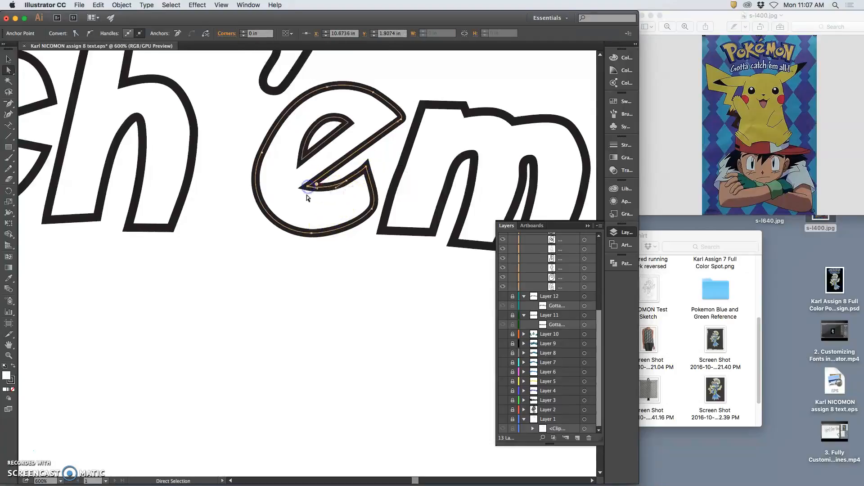
left_click(346, 190)
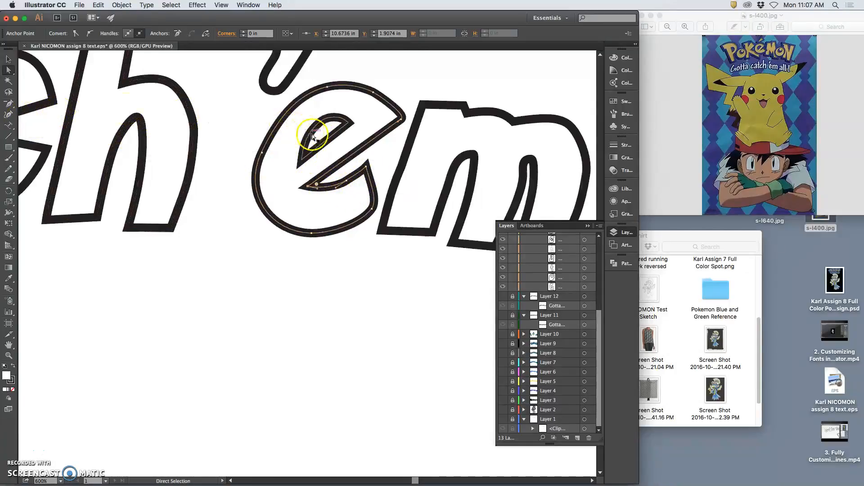
Smooth the outer left and lower contour of the "e" with the Smooth tool
left_click(9, 170)
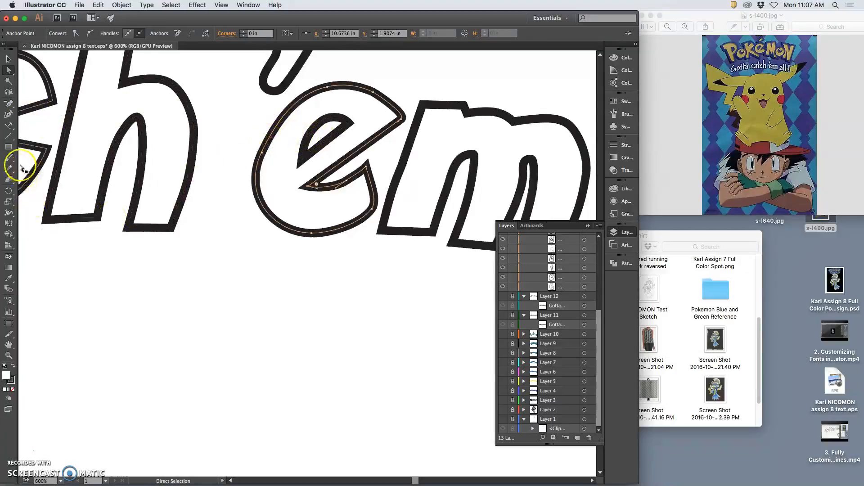
left_click_drag(9, 170, 36, 188)
left_click(314, 94)
left_click_drag(314, 94, 266, 134)
left_click_drag(253, 182, 261, 198)
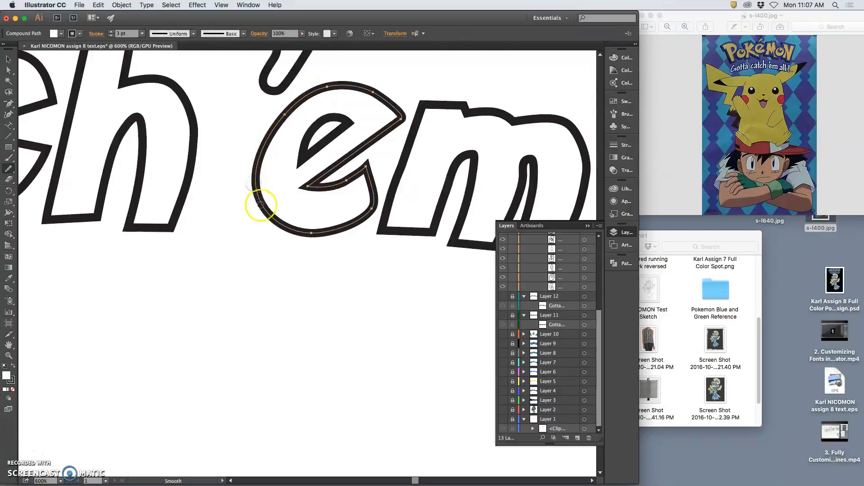
left_click_drag(318, 81, 303, 237)
mouse_move(264, 208)
left_mouse_down()
mouse_move(329, 219)
mouse_move(318, 191)
left_mouse_up()
mouse_move(364, 172)
left_mouse_down()
mouse_move(334, 213)
mouse_move(338, 206)
mouse_move(319, 193)
left_mouse_up()
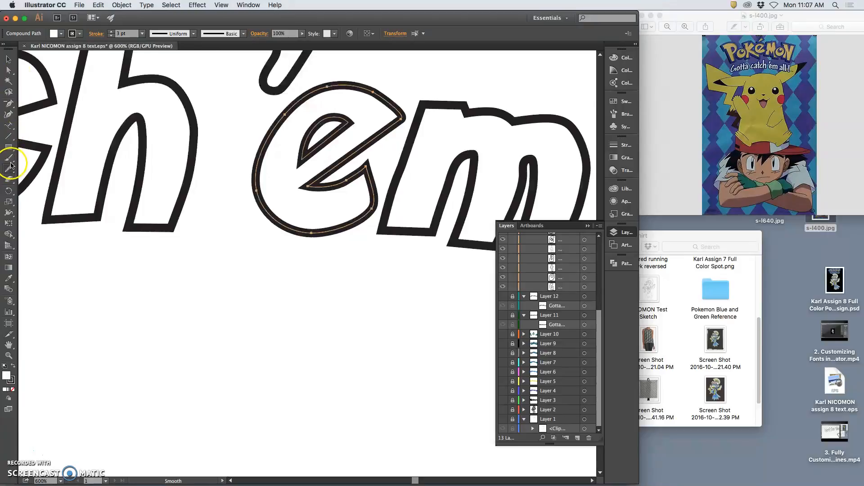
Select the lettering and redraw the lower corner of the "e" counter as a rounder shape with the Pencil tool
left_click(8, 61)
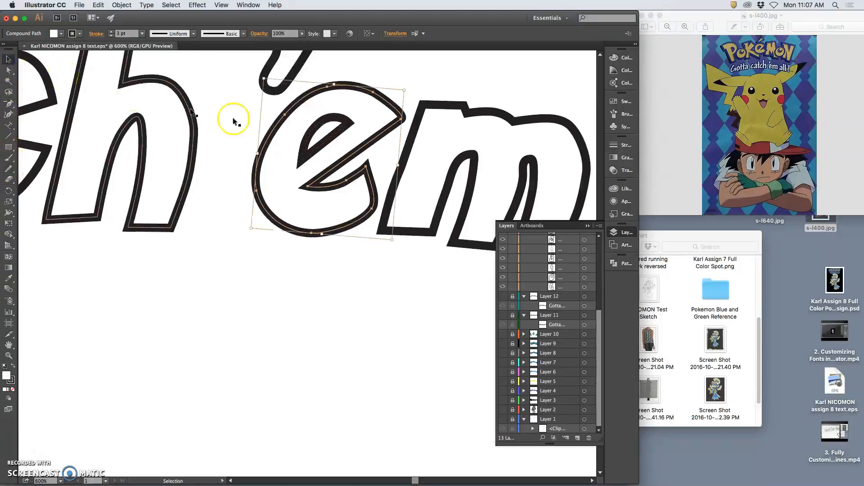
left_click(345, 126)
left_click(345, 126)
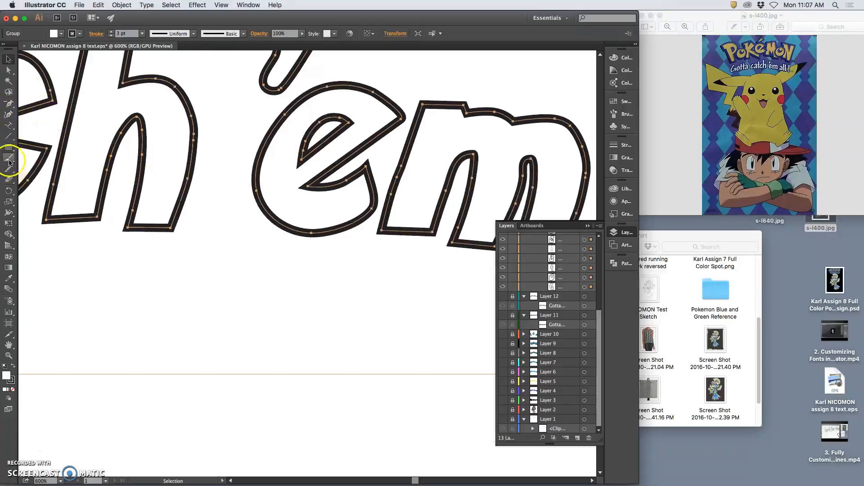
left_click_drag(9, 168, 27, 179)
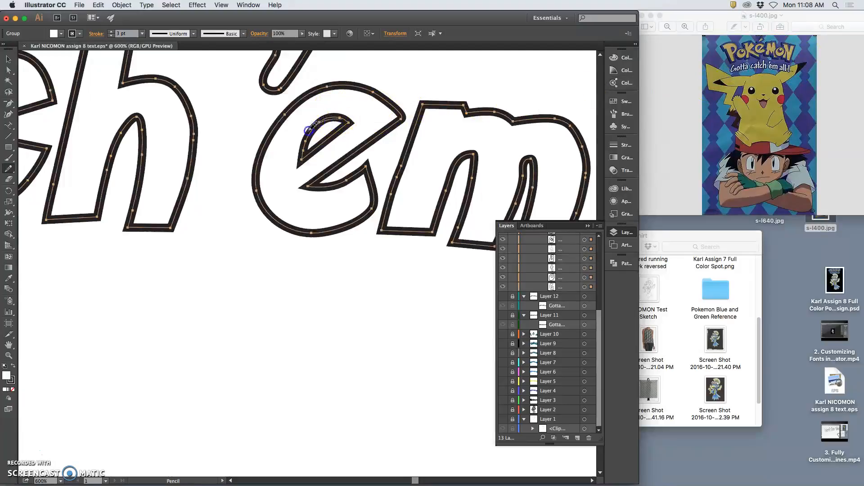
left_click_drag(302, 158, 308, 150)
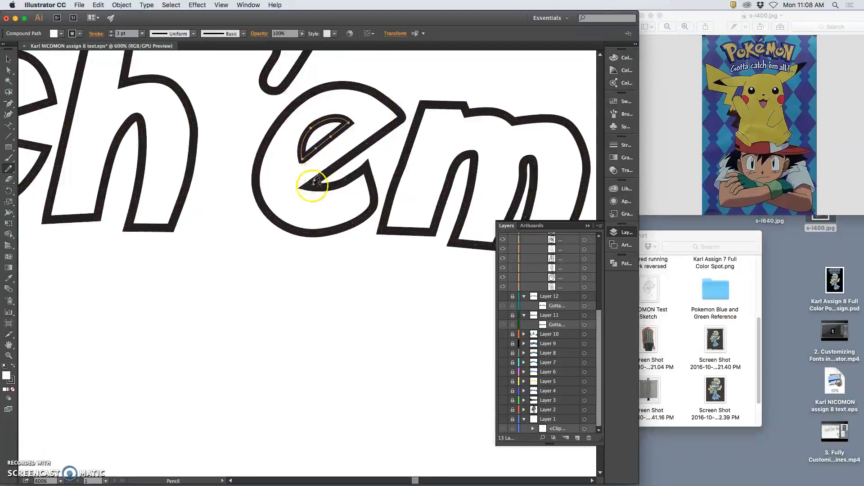
mouse_move(301, 153)
left_mouse_down()
mouse_move(299, 173)
mouse_move(343, 133)
mouse_move(318, 154)
left_mouse_up()
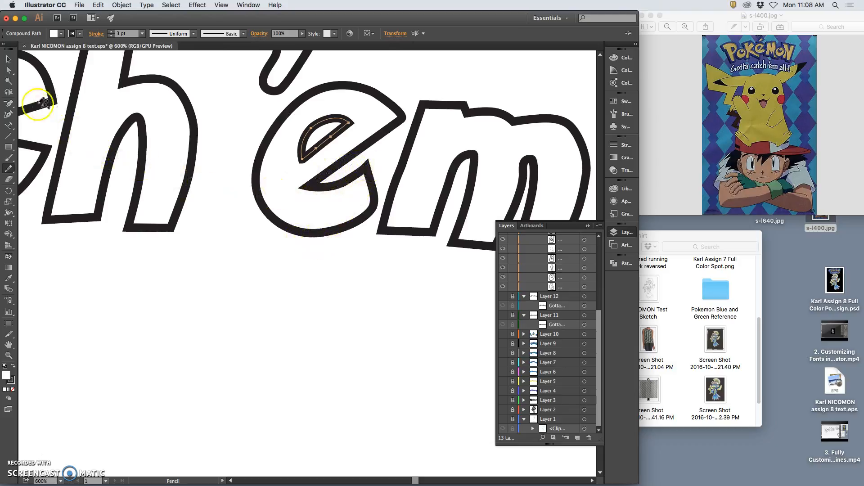
Pull the anchor points at the upper-right tip of the "e" inward, away from the "m"
left_click(8, 70)
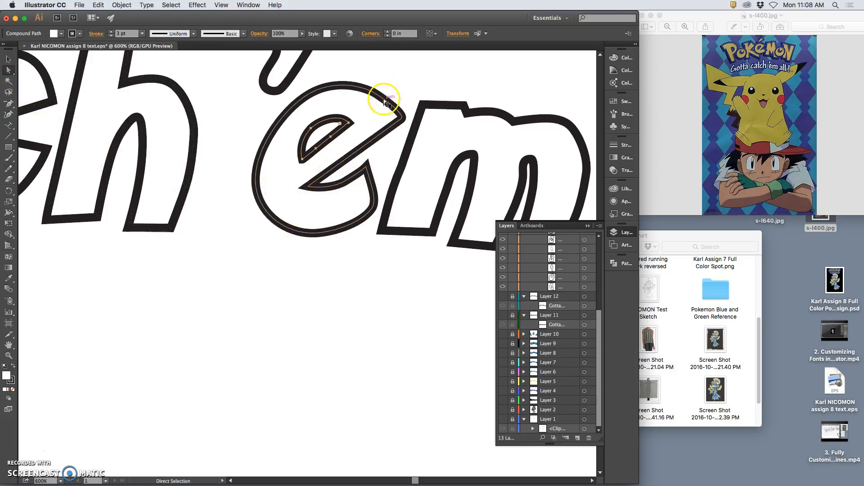
left_click(409, 105)
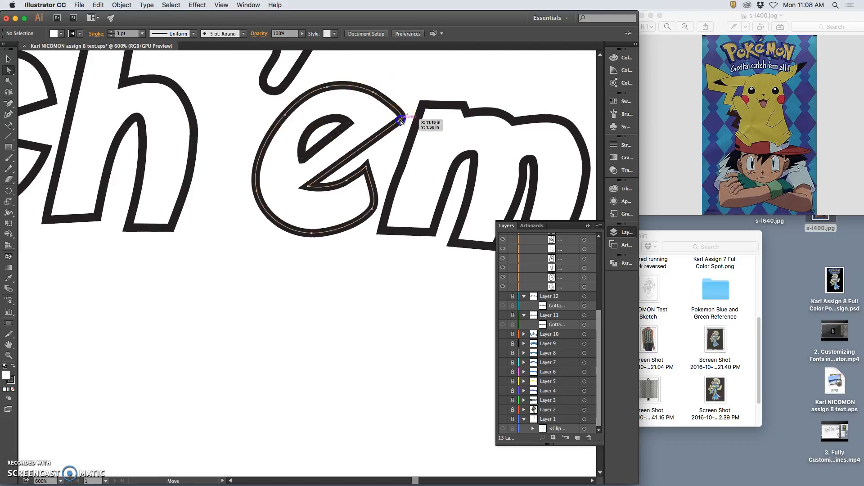
left_click(393, 125)
mouse_move(393, 126)
left_mouse_down()
mouse_move(376, 88)
mouse_move(395, 126)
mouse_move(386, 135)
mouse_move(387, 126)
left_mouse_up()
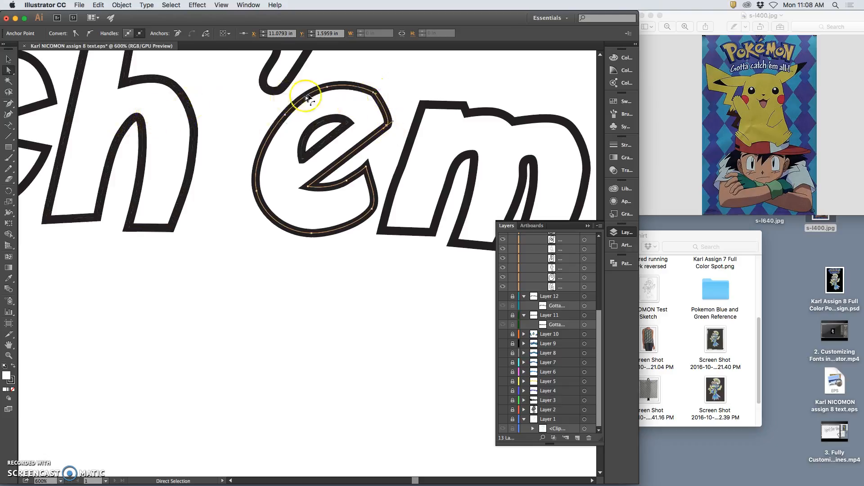
left_click_drag(375, 92, 369, 91)
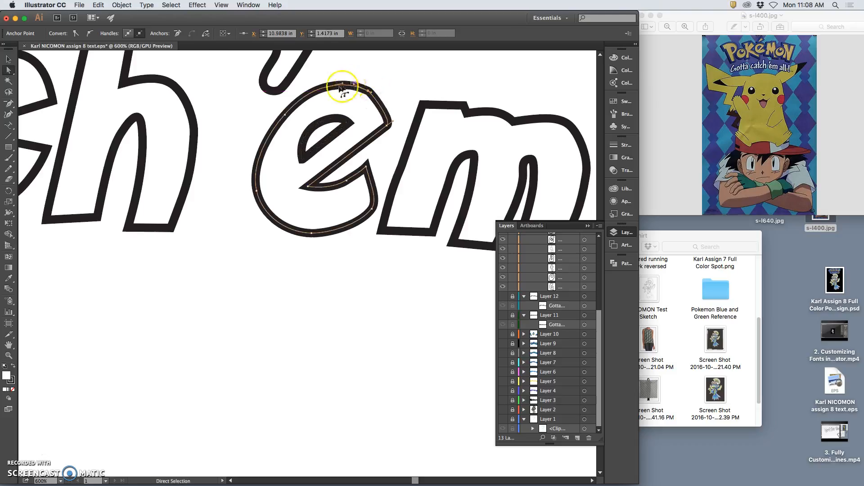
Smooth the top and upper-left curve of the "e" with the Smooth tool
left_click_drag(8, 168, 37, 188)
mouse_move(372, 86)
left_mouse_down()
mouse_move(385, 119)
mouse_move(364, 99)
mouse_move(342, 90)
left_mouse_up()
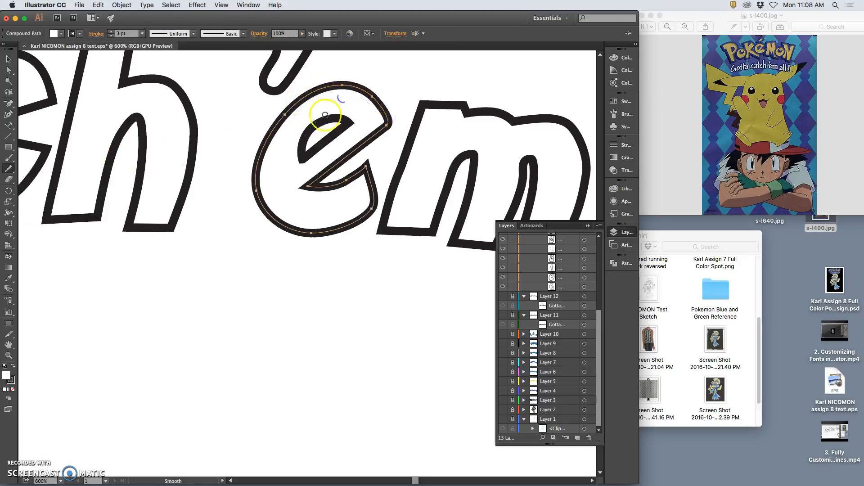
mouse_move(293, 112)
left_mouse_down()
mouse_move(258, 159)
mouse_move(259, 240)
mouse_move(293, 142)
mouse_move(289, 116)
left_mouse_up()
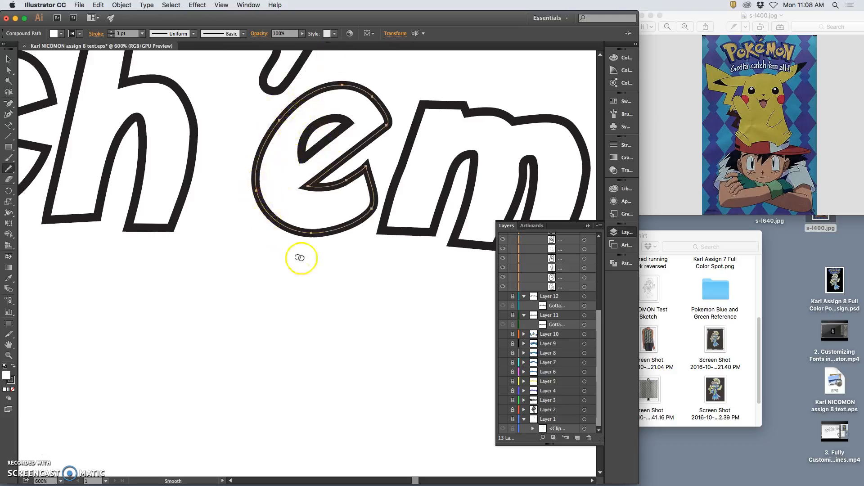
mouse_move(367, 168)
left_mouse_down()
mouse_move(357, 183)
mouse_move(332, 188)
mouse_move(366, 193)
mouse_move(353, 232)
mouse_move(366, 166)
mouse_move(346, 274)
left_mouse_up()
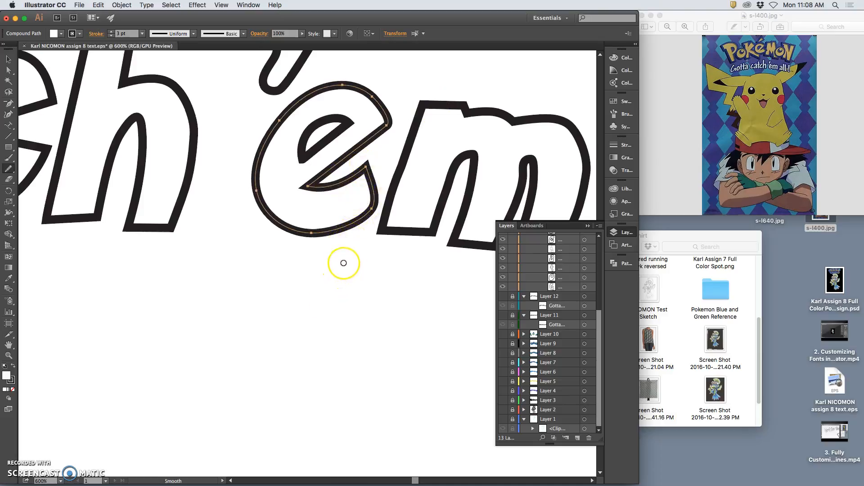
Examine the reshaped "e" up close and beside its neighbouring letters
key("super+minus")
key("super+minus")
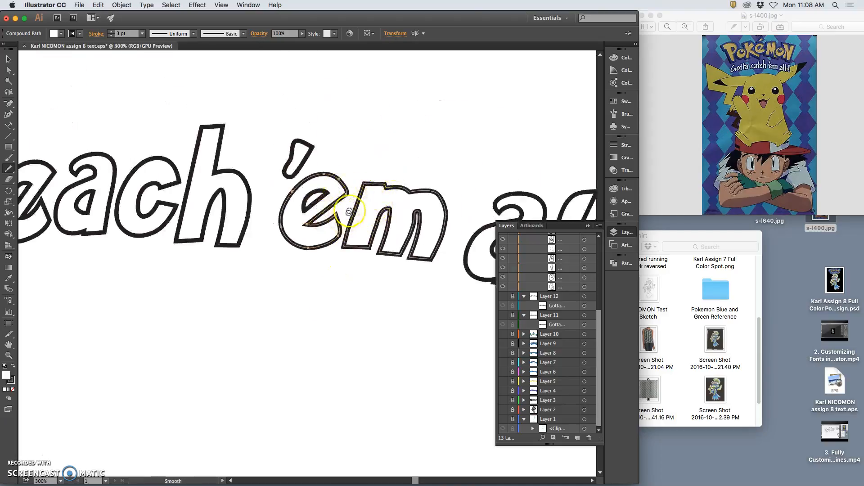
key("super+plus")
key("super+plus")
key("super+plus")
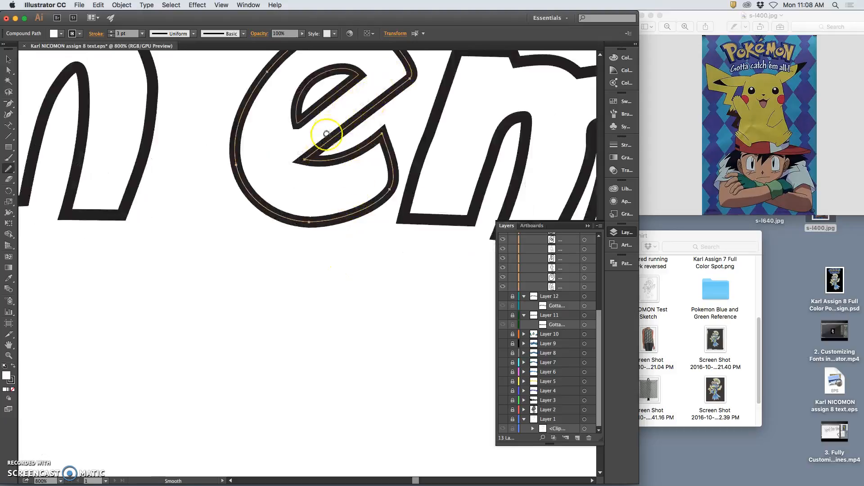
left_click(8, 70)
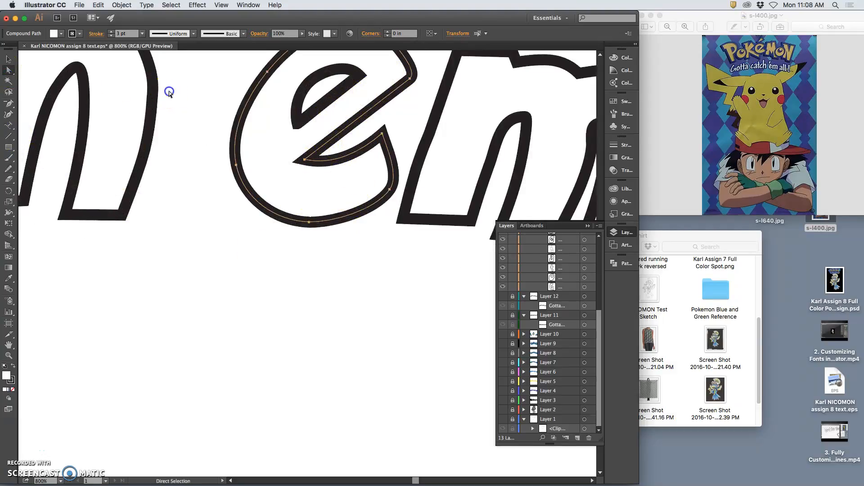
left_click(299, 155)
left_click(424, 118)
key("space")
left_click_drag(425, 118, 333, 203)
key("super+minus")
key("super+minus")
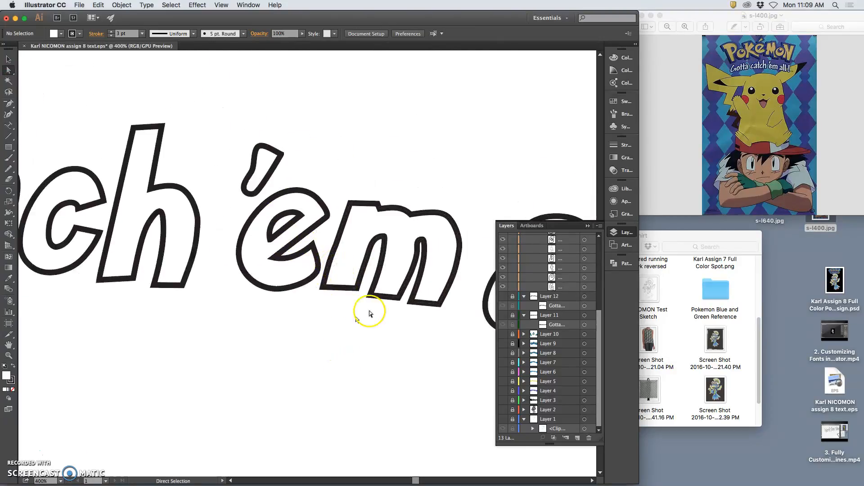
Delete the surplus anchor points along the two inner arches of the "m" to simplify their curves
left_click(412, 251)
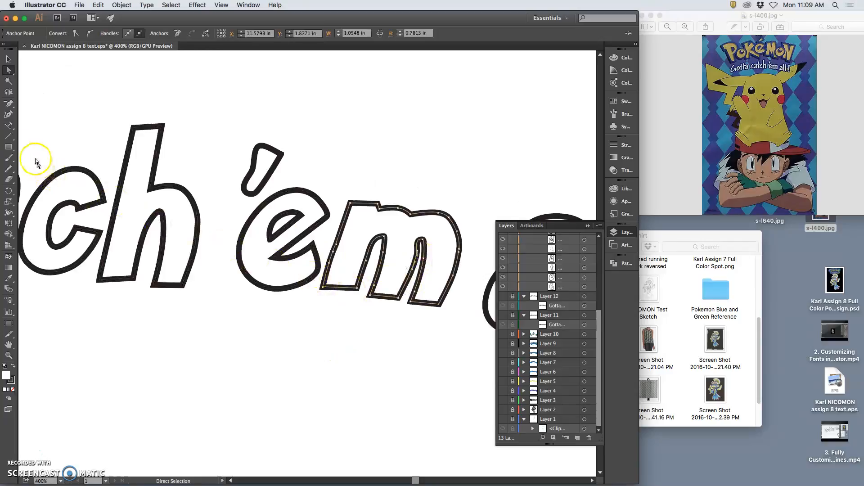
left_click(8, 103)
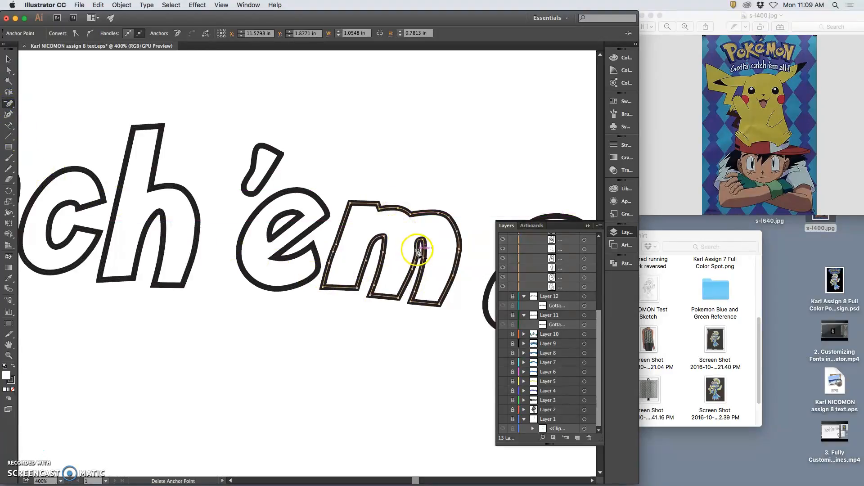
left_click(411, 270)
left_click(411, 270)
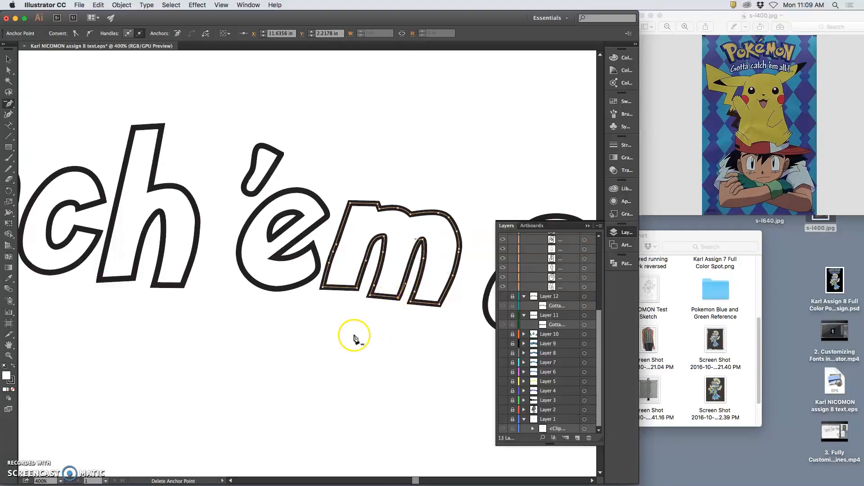
left_click(367, 263)
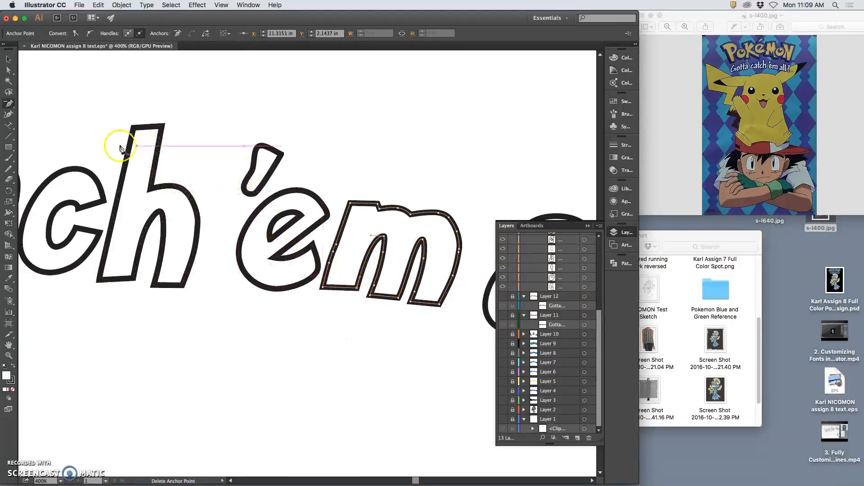
Smooth the outer right edge of the "m" with the Smooth tool
left_click(9, 70)
left_click(9, 168)
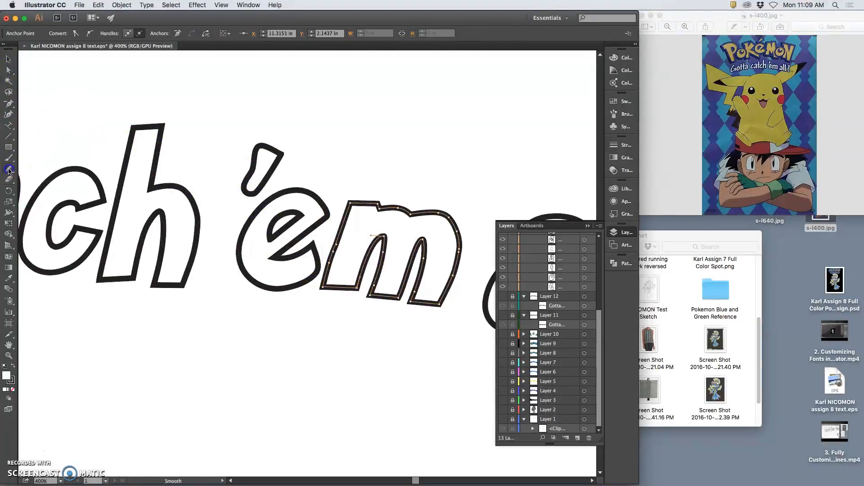
mouse_move(445, 288)
left_mouse_down()
mouse_move(432, 309)
mouse_move(449, 231)
mouse_move(425, 289)
mouse_move(338, 242)
mouse_move(142, 286)
left_mouse_up()
Delete the extra anchor points on the left stem of the "m" and deselect the letter
left_click(9, 103)
left_click(333, 255)
left_click(334, 252)
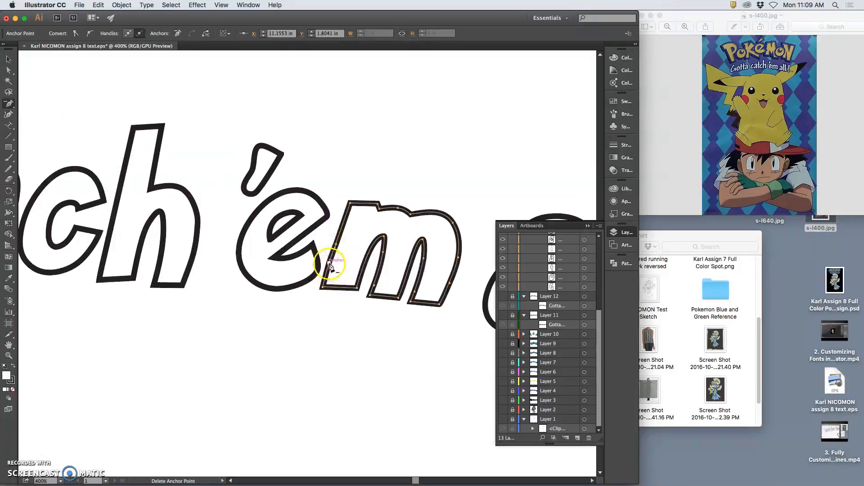
left_click(335, 247)
left_click(364, 212)
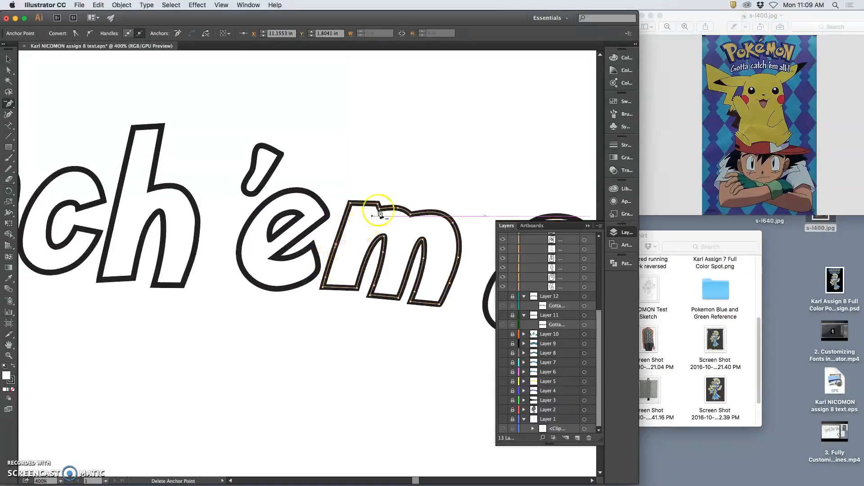
left_click(8, 71)
left_click(160, 74)
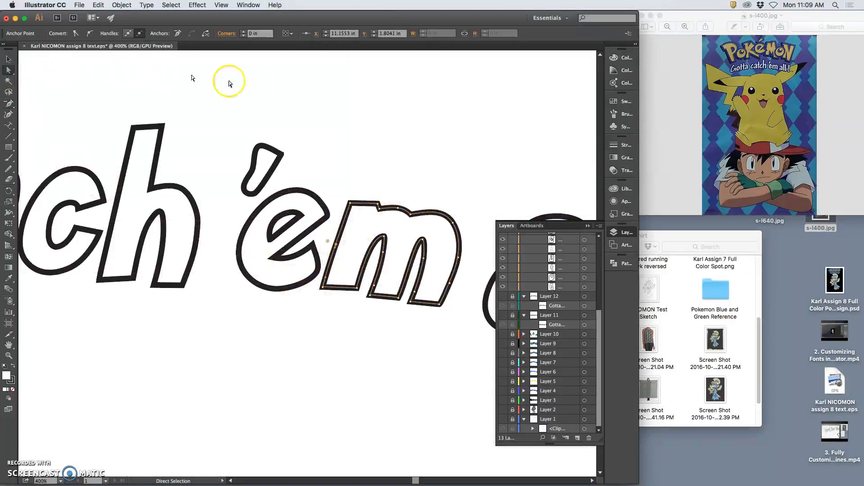
left_click(380, 315)
left_click(356, 362)
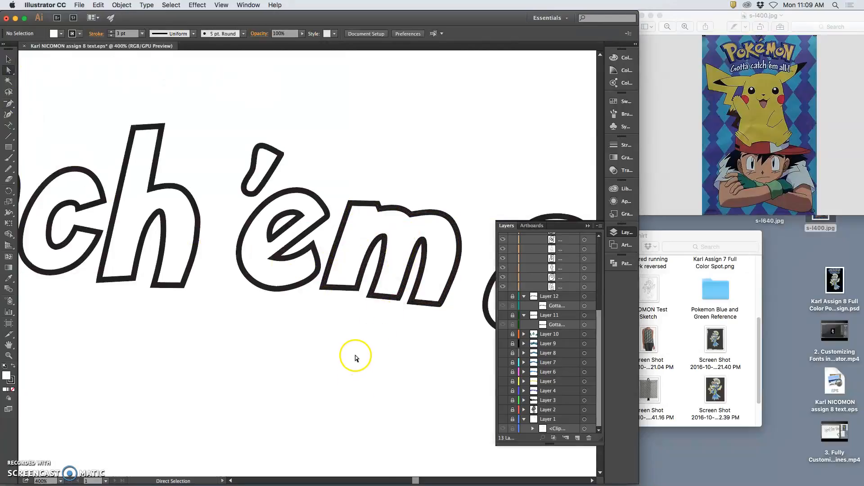
Place a copy of the reshaped "e" from "'em" in the empty space below the word "teach"
key("super+minus")
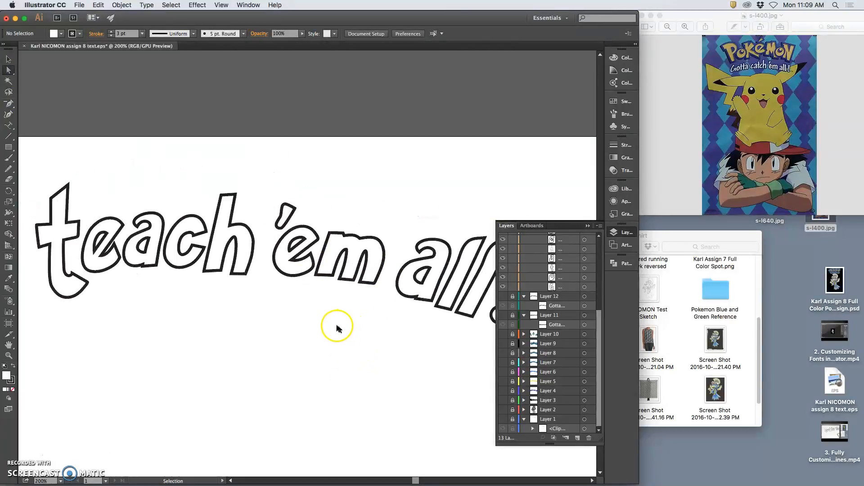
left_click(304, 261)
left_click(10, 93)
left_click(306, 212)
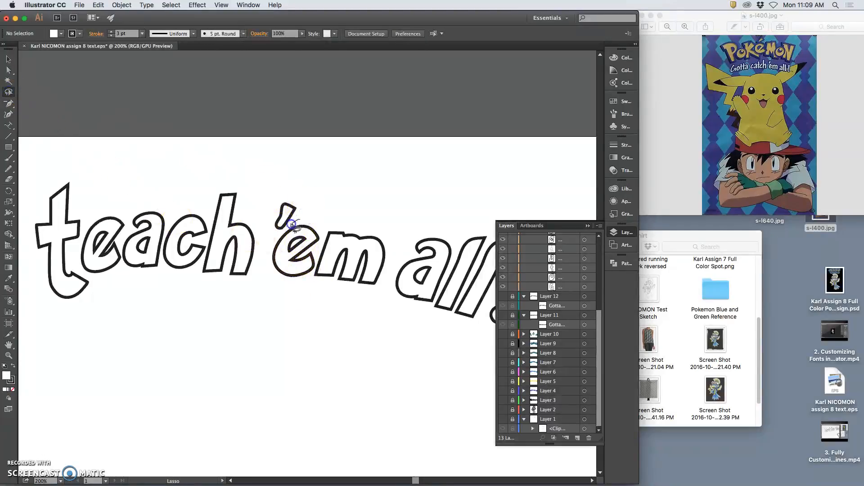
left_click_drag(310, 276, 315, 269)
mouse_move(323, 232)
left_mouse_down()
mouse_move(307, 230)
mouse_move(307, 245)
left_mouse_up()
left_click(8, 59)
left_click(318, 268)
left_click_drag(318, 286, 135, 352)
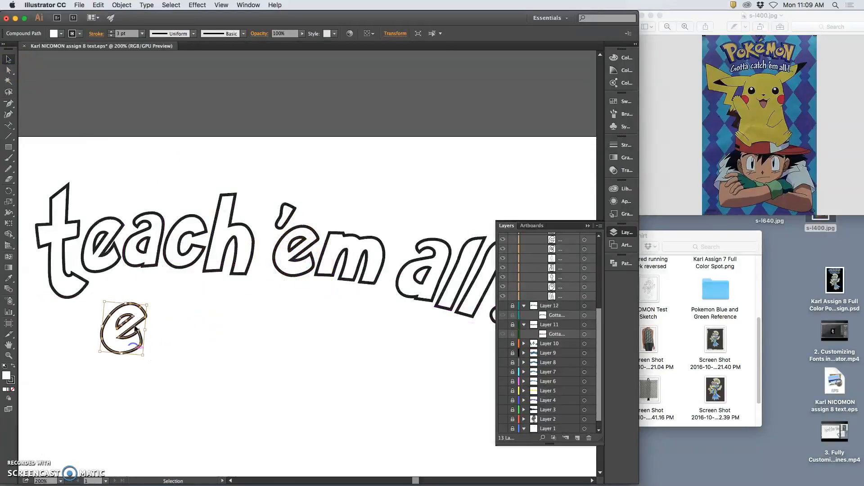
Select the original "e" in "teach" with the Lasso tool and delete it
left_click(8, 93)
left_click_drag(109, 206, 95, 215)
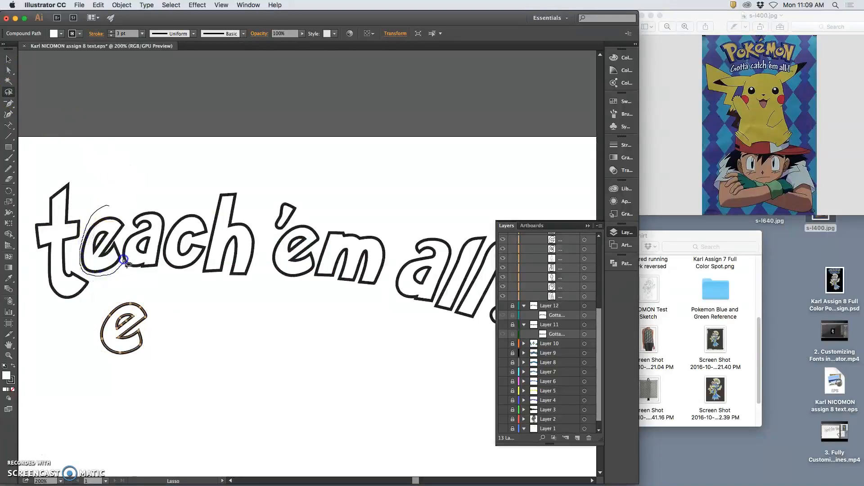
left_click_drag(127, 234, 115, 218)
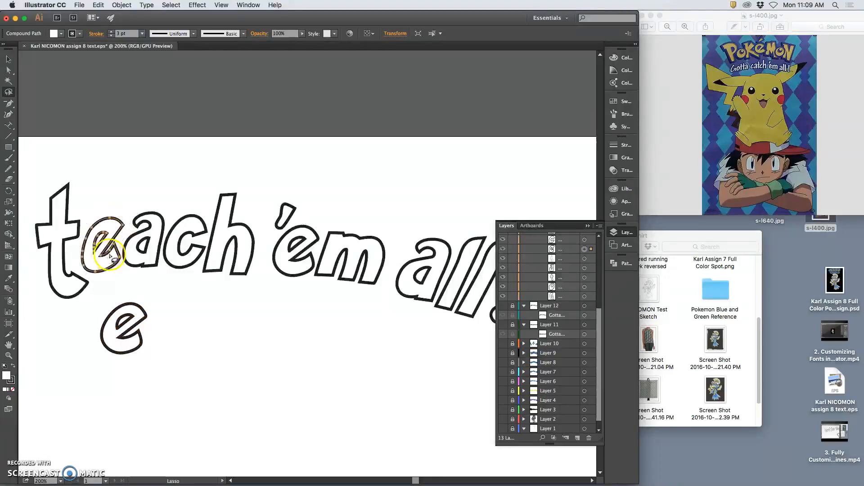
key("Delete")
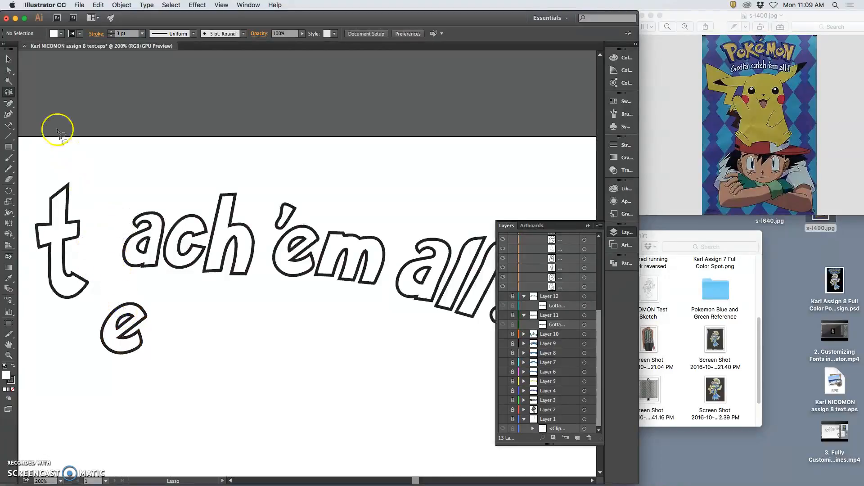
Move the copied "e" into the gap between "t" and "a" in "teach", scale and rotate it slightly to fit, and deselect it
left_click(145, 306)
left_click_drag(131, 325, 105, 217)
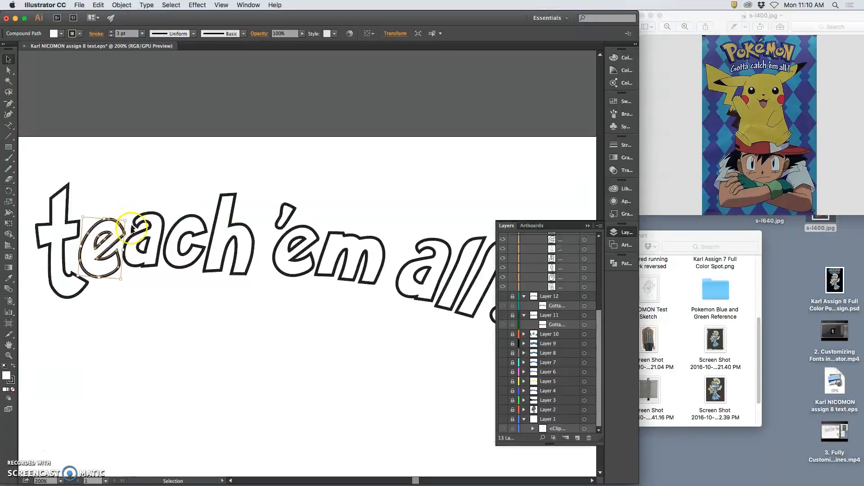
left_click_drag(120, 278, 120, 275)
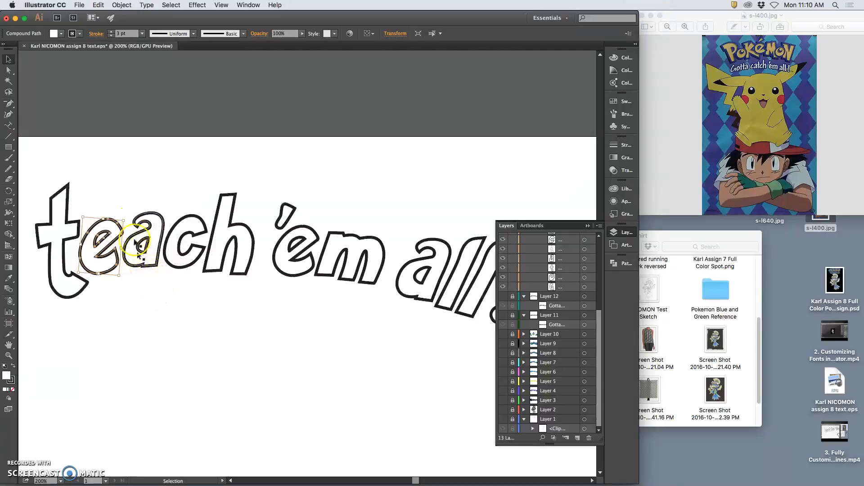
mouse_move(123, 220)
left_mouse_down()
mouse_move(144, 212)
mouse_move(124, 218)
left_mouse_up()
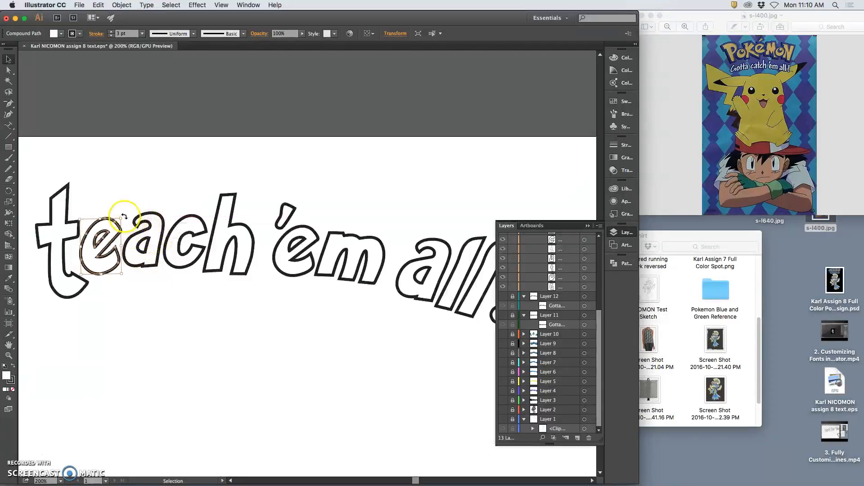
left_click(144, 310)
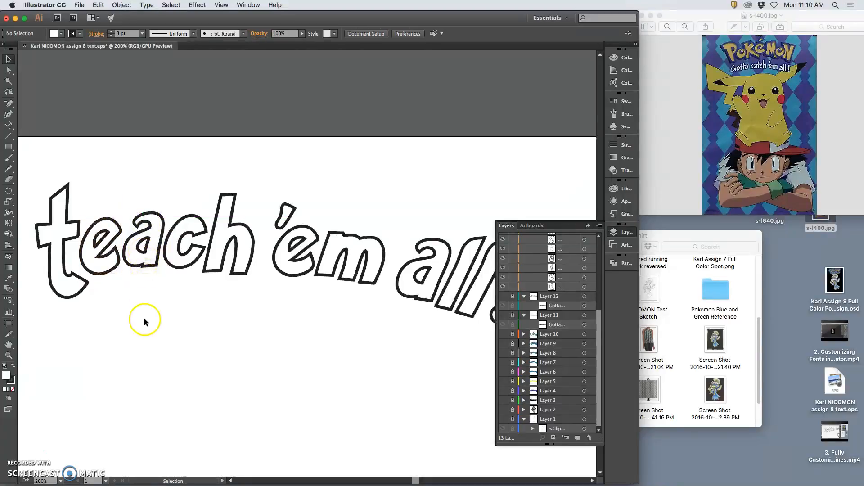
key("super+minus")
key("super+minus")
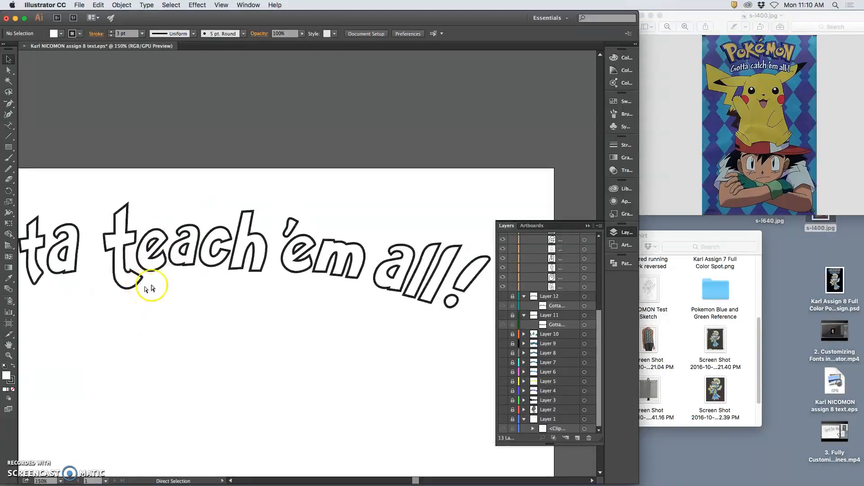
key("super+minus")
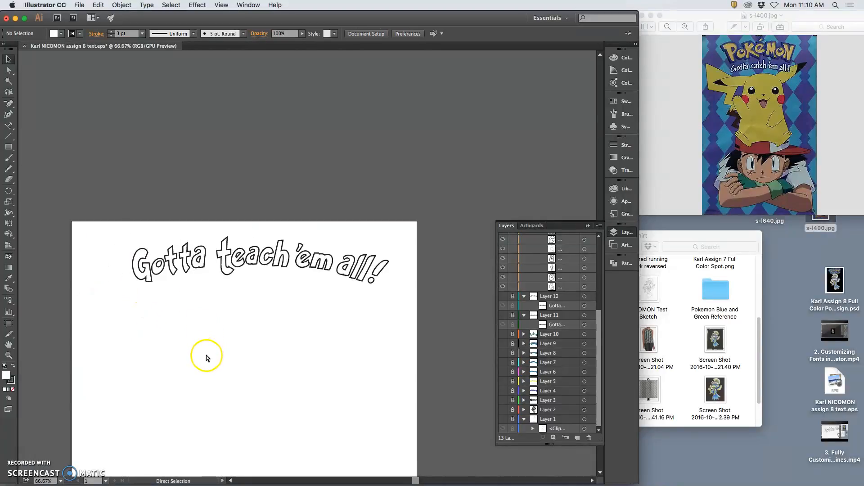
left_click(239, 260)
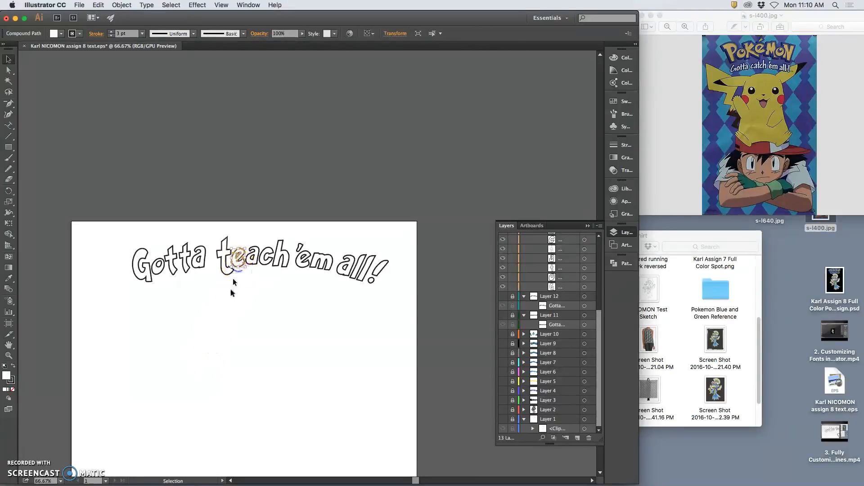
left_click(247, 338)
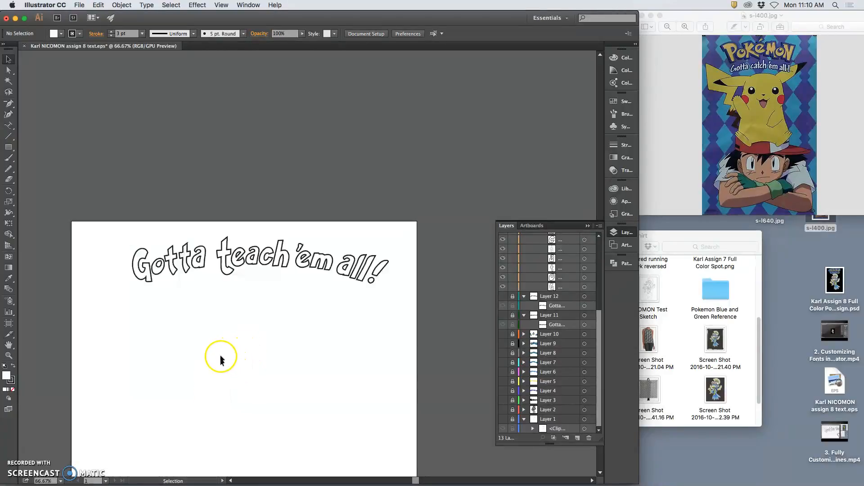
Save the lettering to the Desktop in Illustrator CC EPS format, replacing the existing text EPS file
left_click(80, 5)
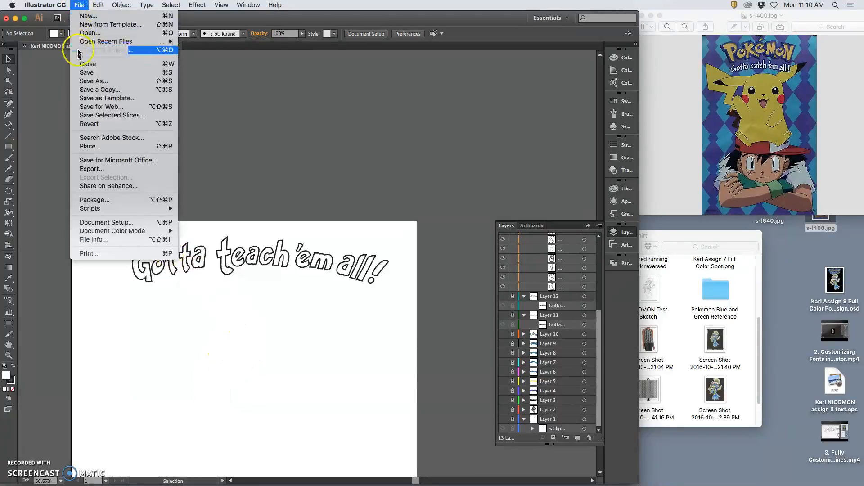
left_click(88, 81)
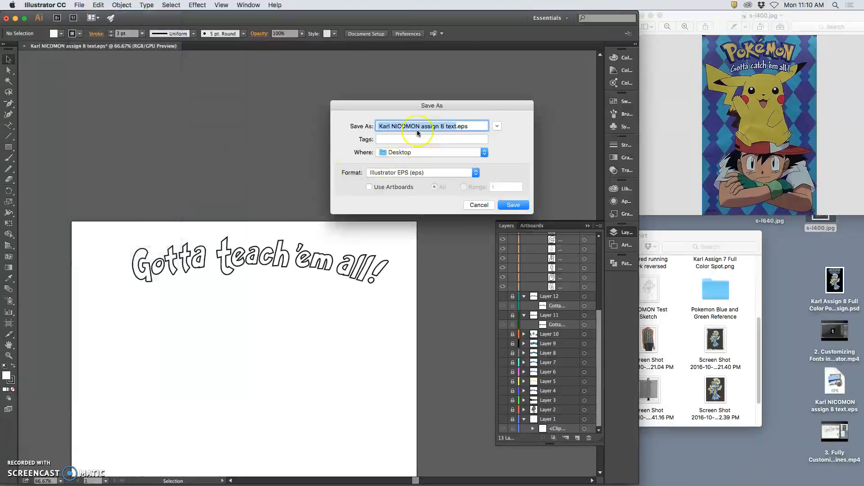
left_click(514, 205)
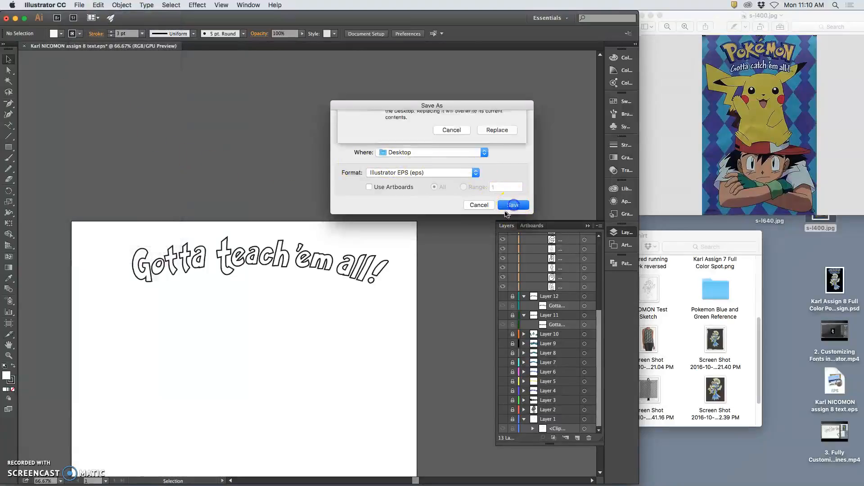
left_click(497, 164)
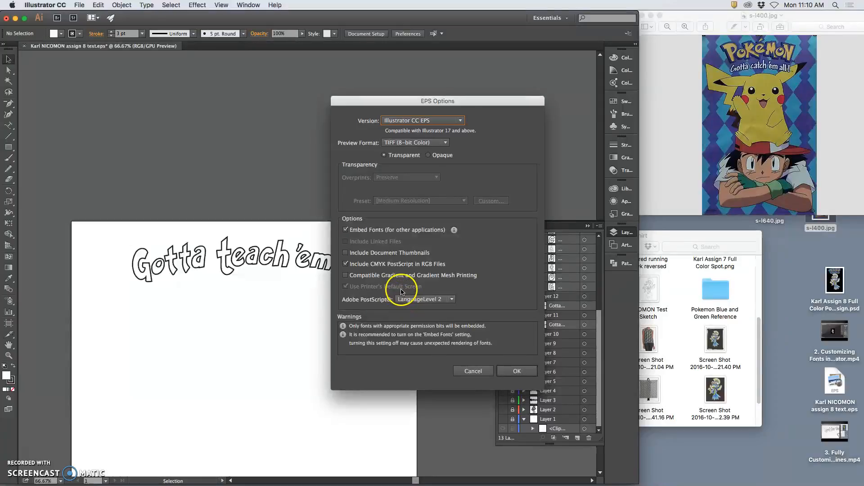
left_click(518, 366)
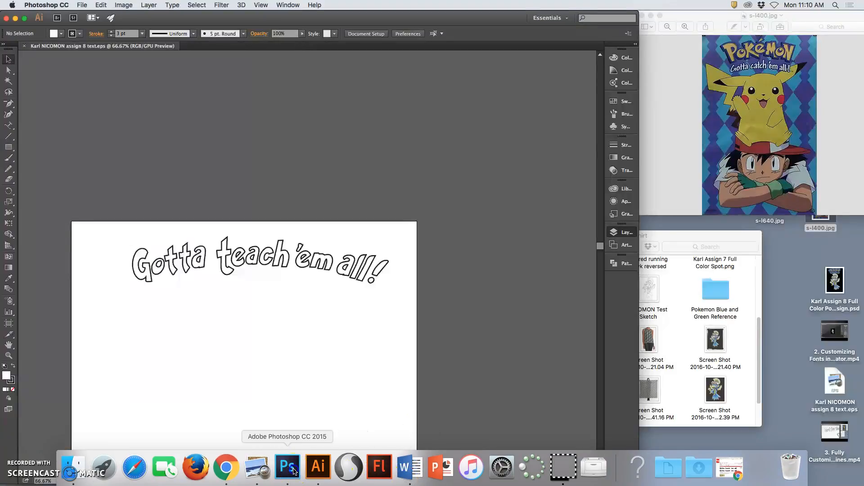
Switch to Photoshop and place the saved lettering EPS from the Desktop into the full color poster design
left_click(302, 480)
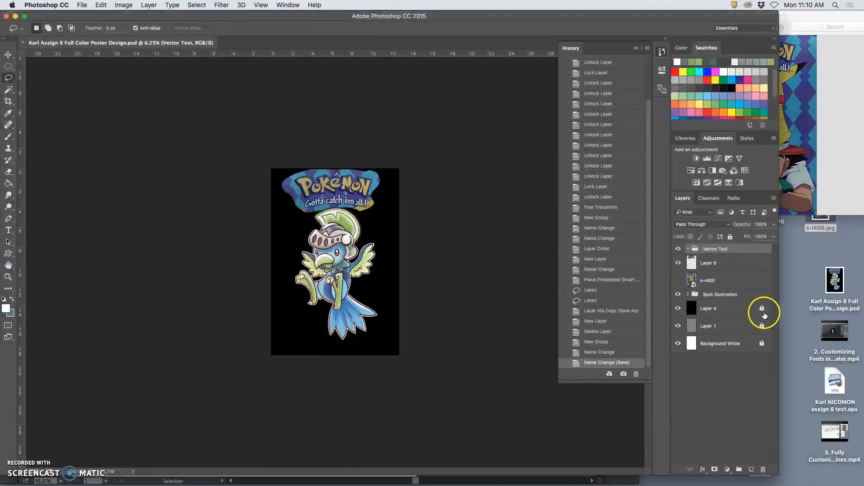
double_click(835, 382)
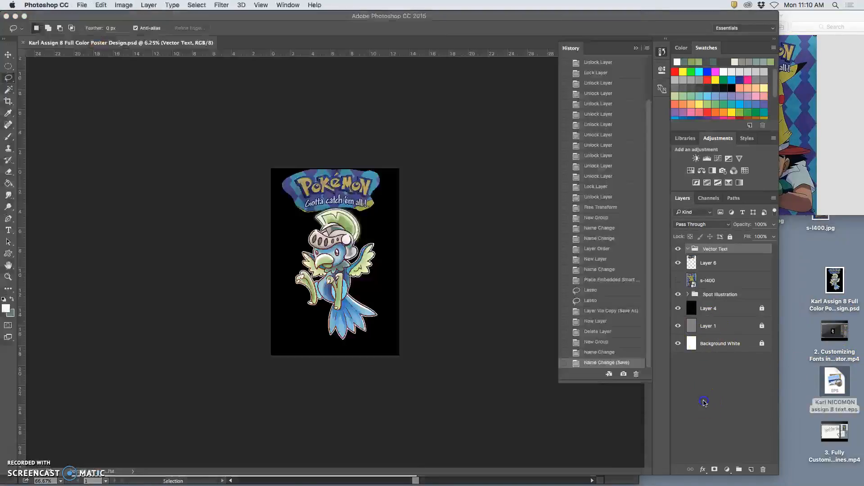
left_click(704, 403)
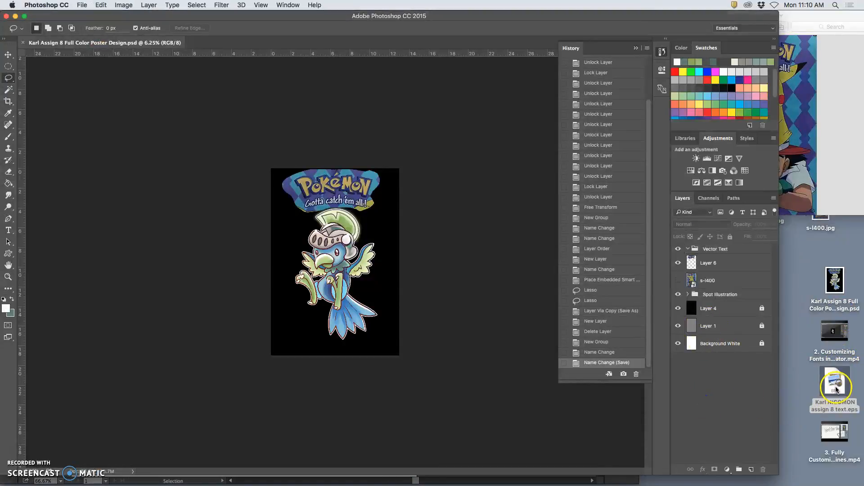
left_click_drag(837, 386, 352, 231)
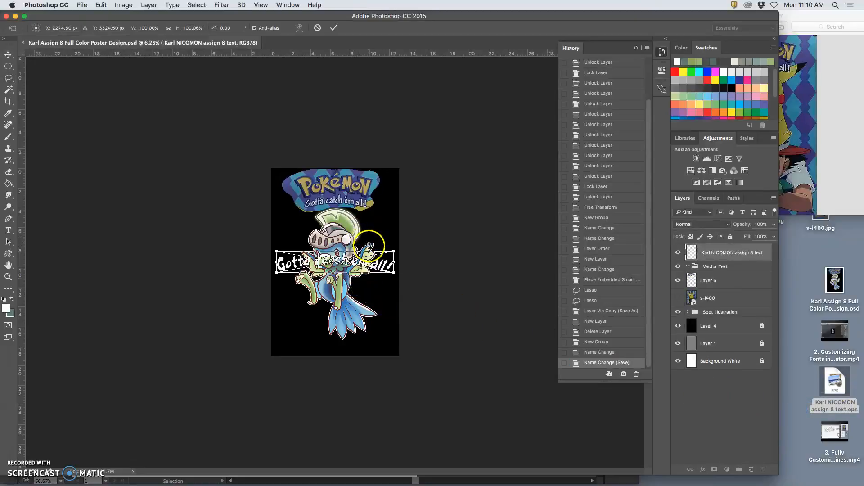
Scale down the placed "Gotta teach 'em all!" lettering and position it over the poster's original "Gotta catch 'em all!" tagline
key("super+equal")
key("super+equal")
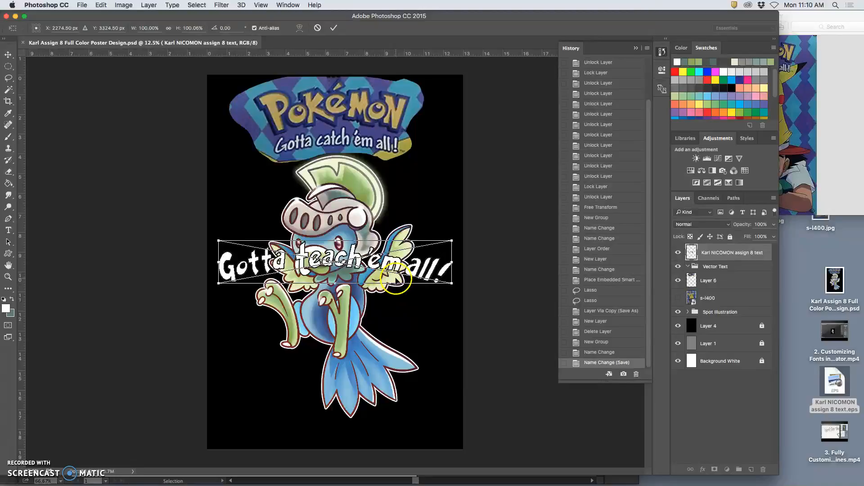
left_click_drag(419, 278, 403, 154)
key("Return")
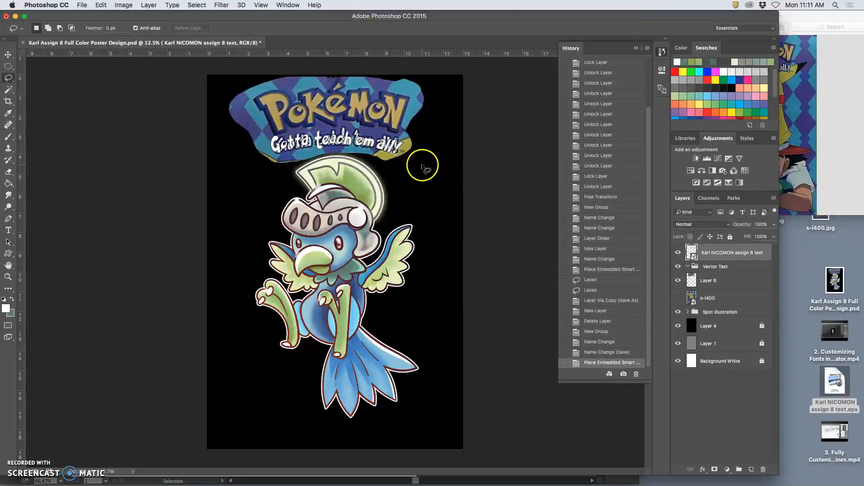
Free-transform the placed lettering to about 56.5% width and 67.3% height over the original tagline, and save the poster
scroll(418, 173, "up", 2)
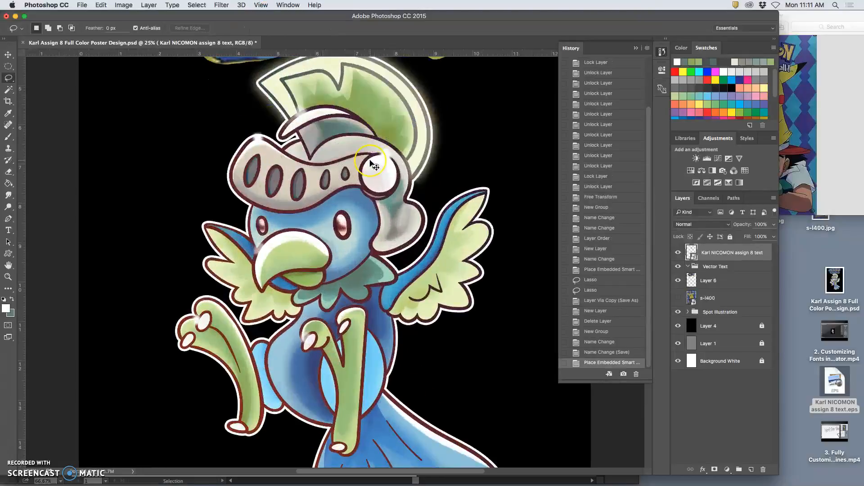
scroll(372, 165, "up", 2)
scroll(370, 162, "up", 2)
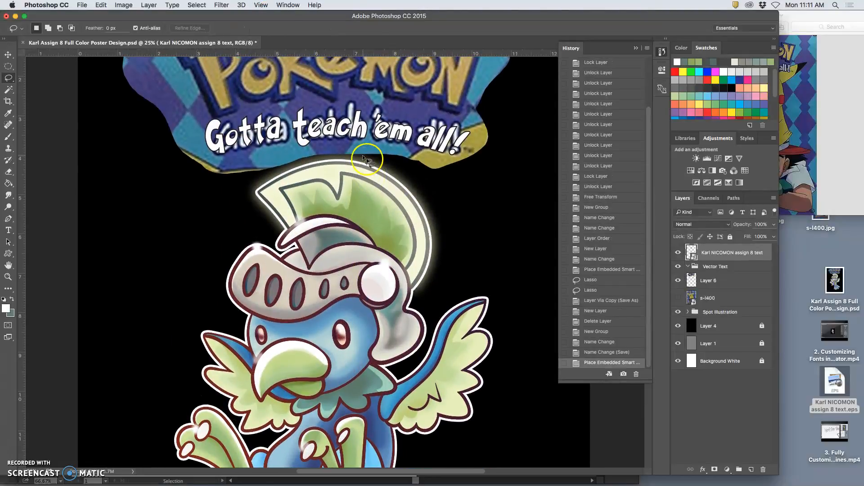
scroll(444, 225, "up", 2)
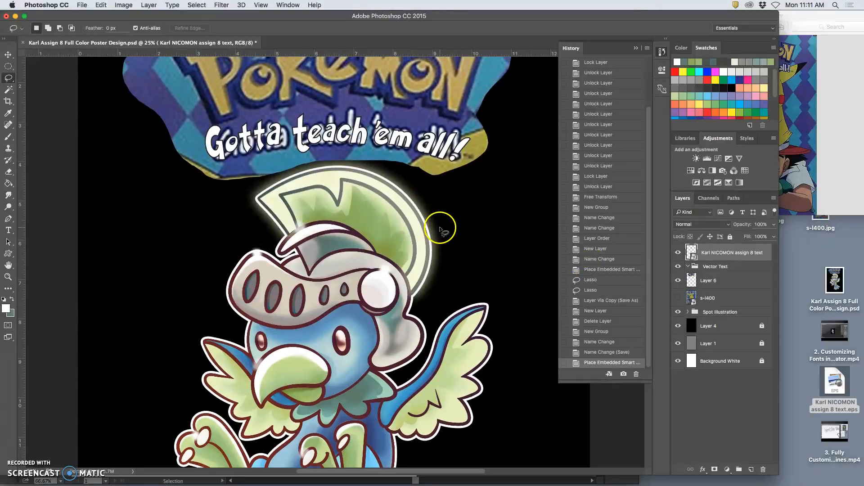
key("super+c")
key("super+t")
left_click_drag(471, 141, 469, 140)
left_click_drag(337, 164, 338, 175)
left_click_drag(394, 149, 394, 147)
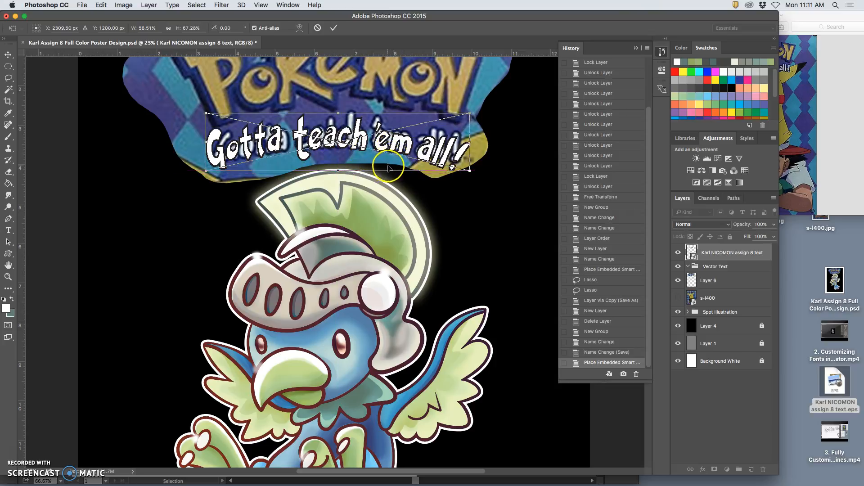
key("Return")
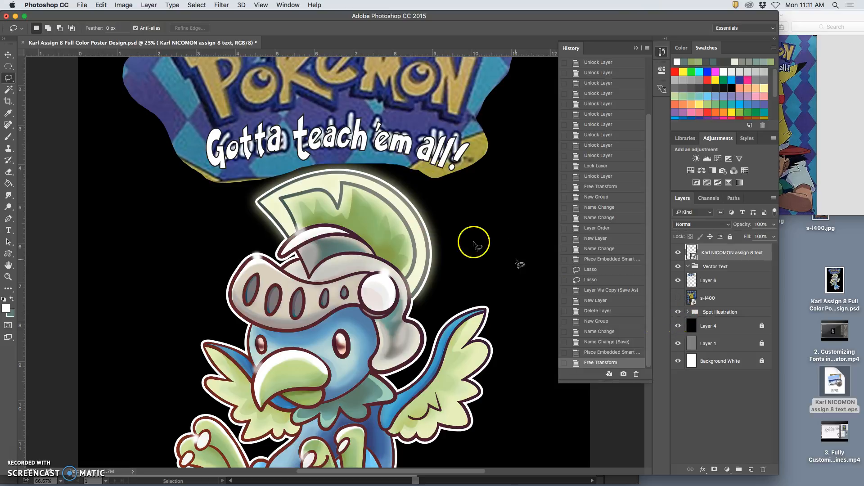
key("super+s")
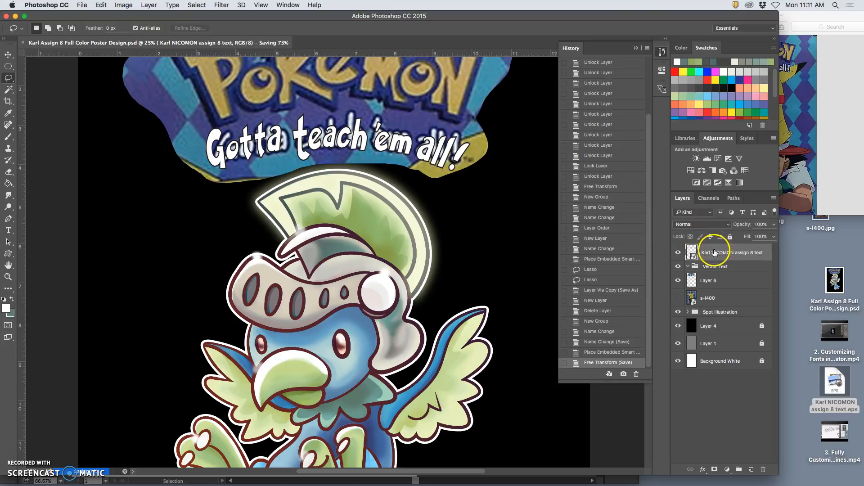
Hide the Vector Text group and every layer below it, leaving only the placed lettering layer visible
left_click(679, 267)
left_click_drag(680, 282, 678, 365)
left_click(678, 366)
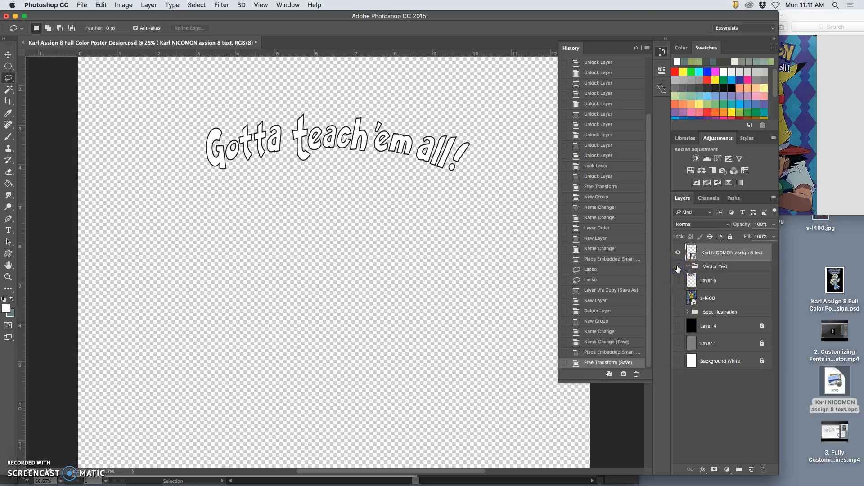
Crop the canvas to a wide rectangle closely framing the "Gotta teach 'em all!" lettering
left_click(448, 224)
left_click(9, 102)
left_click_drag(171, 84, 488, 204)
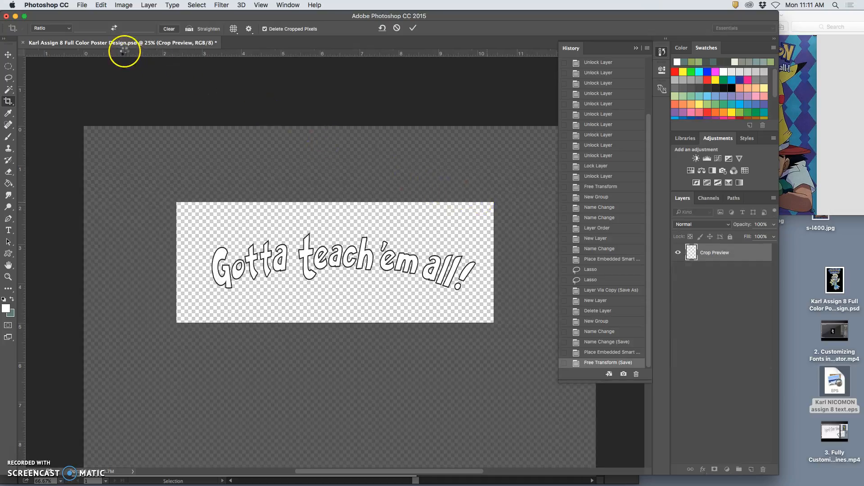
key("Return")
Save the cropped lettering to the Desktop as a PNG copy, replacing the name's "Full Color Poster Design" ending with "BW text"
left_click(82, 5)
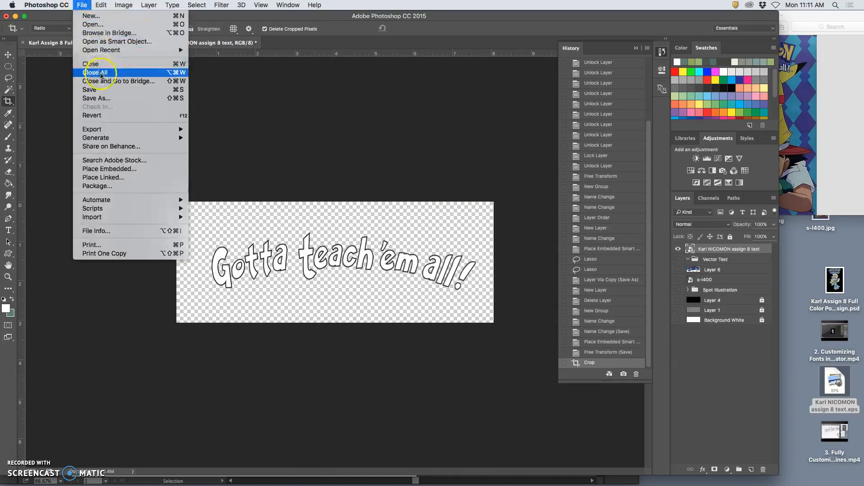
left_click(97, 106)
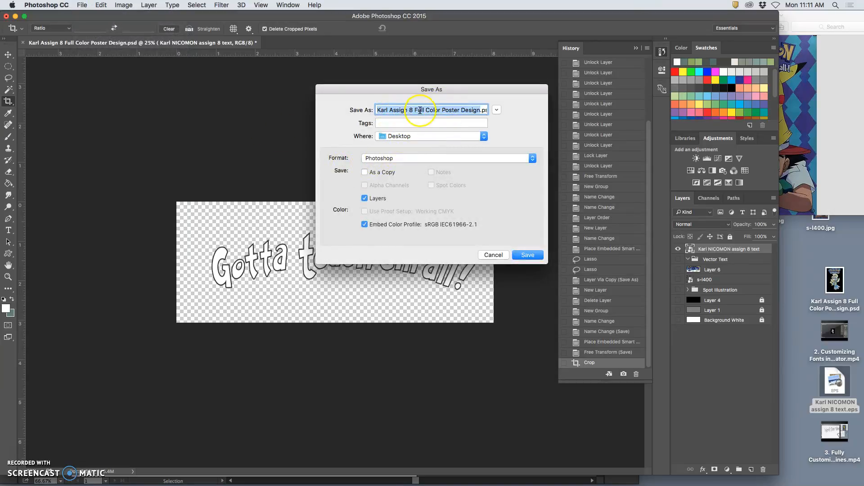
left_click(415, 110)
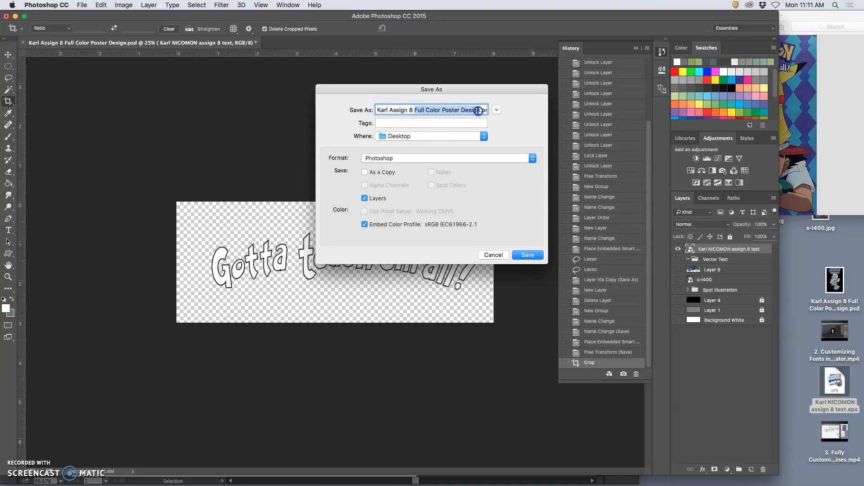
type("BW text.psd")
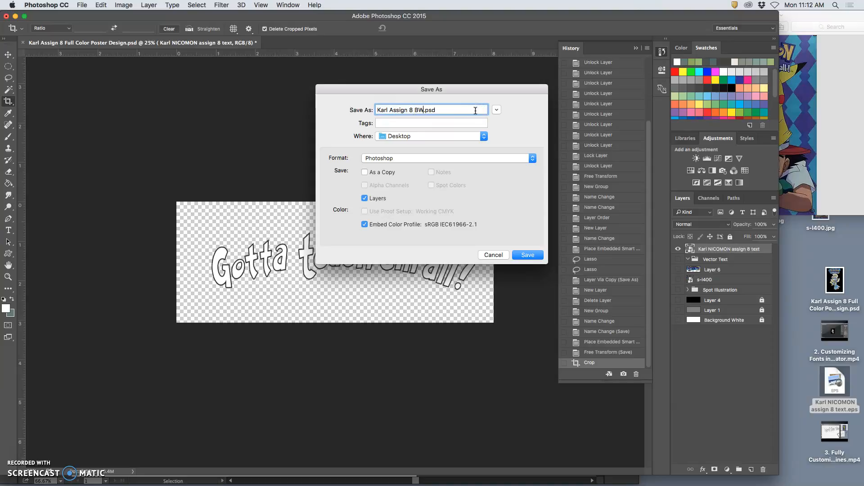
left_click(443, 159)
left_click(411, 270)
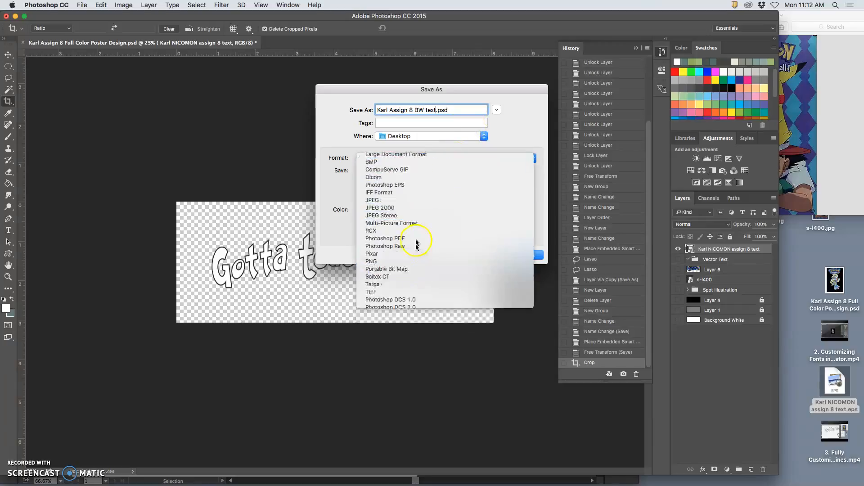
left_click(527, 256)
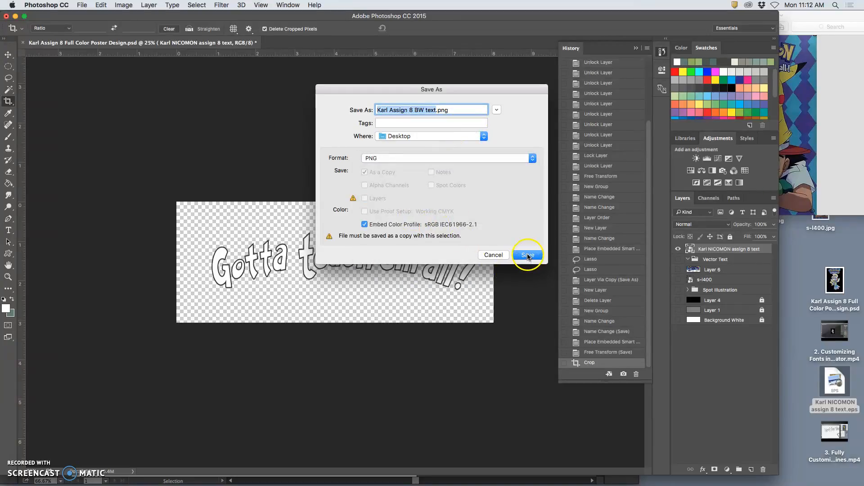
left_click(527, 255)
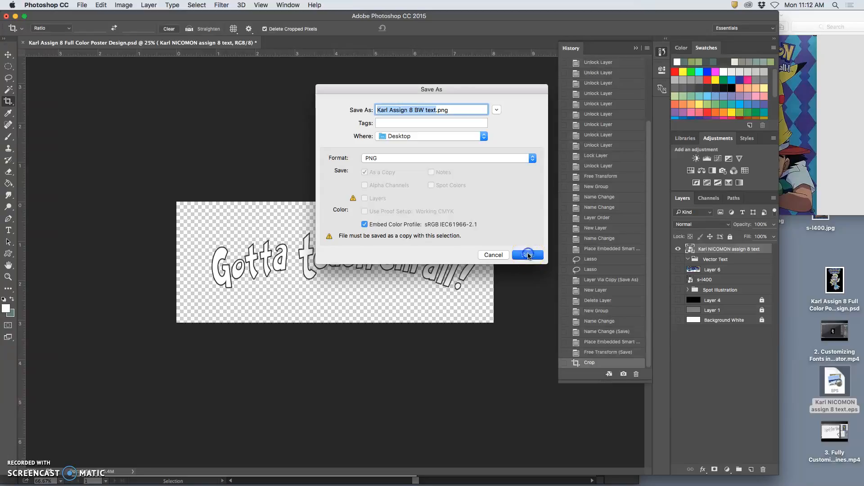
left_click(478, 185)
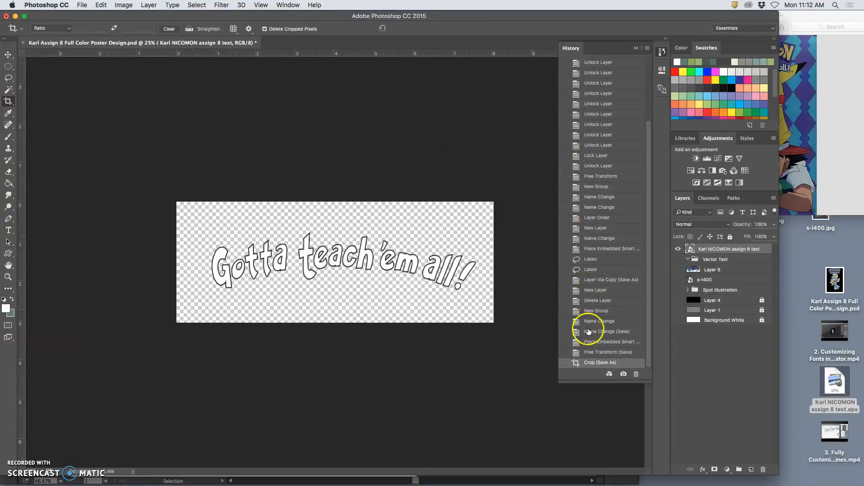
Revert the document to the Free Transform history state that precedes the crop
left_click(598, 353)
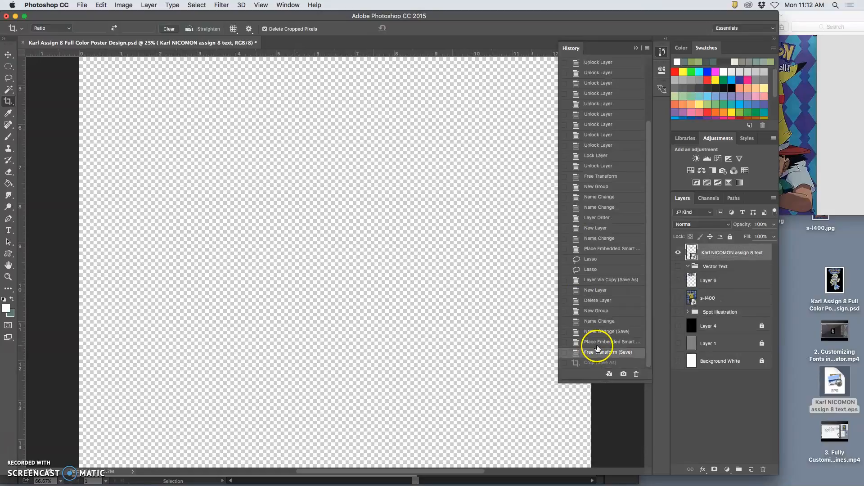
left_click(597, 343)
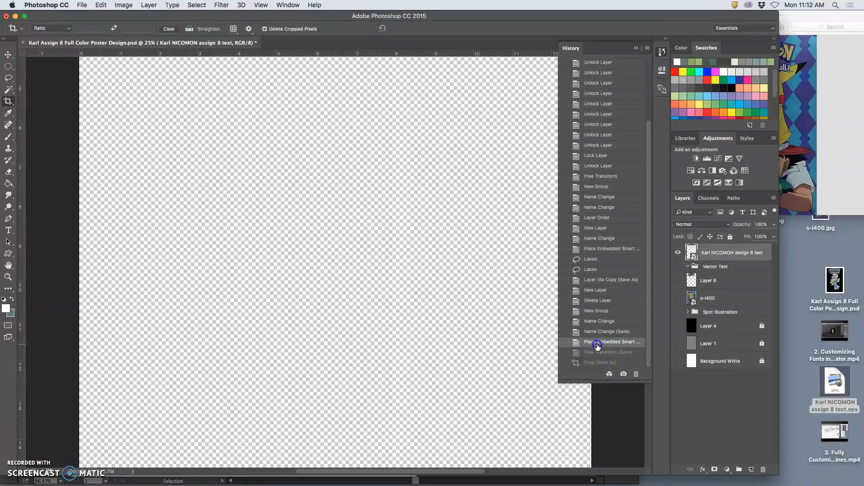
left_click(615, 353)
Make the Vector Text group and every hidden layer below it, down to Background White, visible again
left_click_drag(678, 266, 678, 301)
left_click(678, 313)
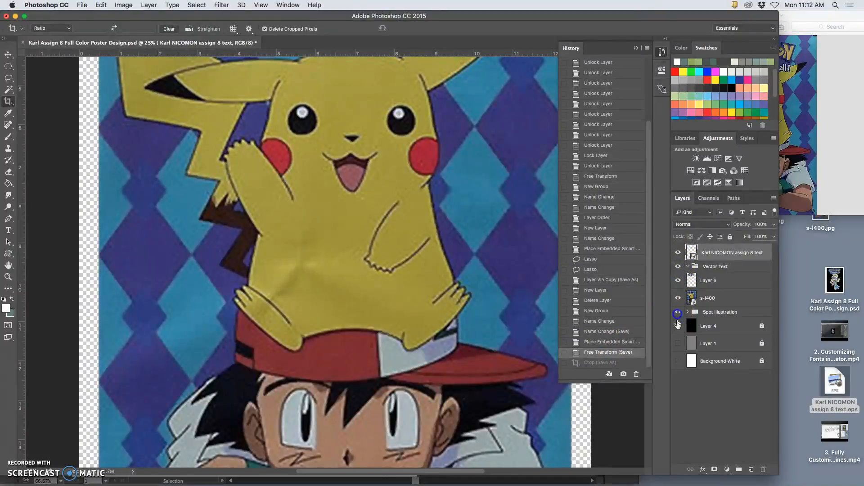
left_click(679, 346)
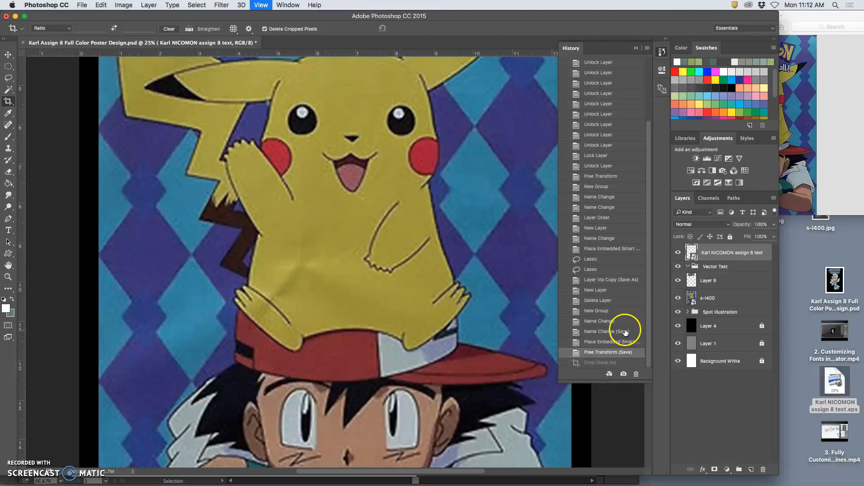
Hide the s-l400 poster layer and compare the design with and without Layer 6, leaving Layer 6 visible
key("super+0")
left_click(678, 298)
left_click(677, 298)
left_click(677, 281)
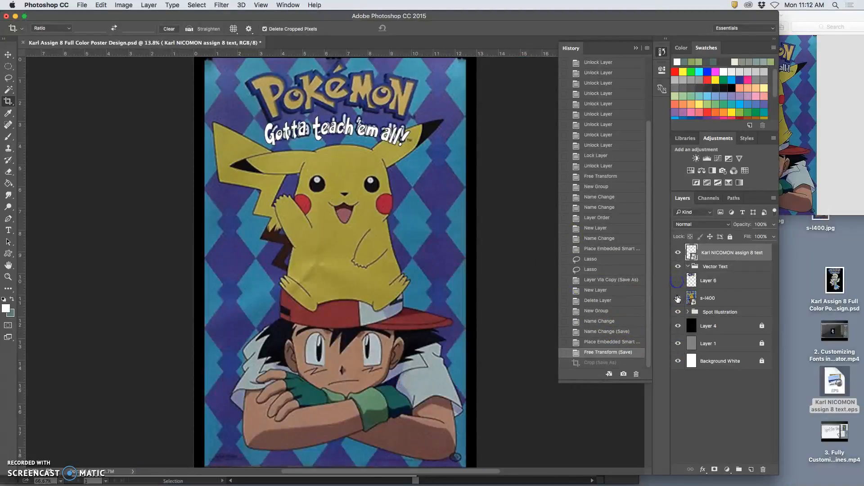
left_click(677, 298)
left_click(678, 282)
left_click(678, 282)
left_click(679, 281)
left_click(678, 282)
left_click(678, 282)
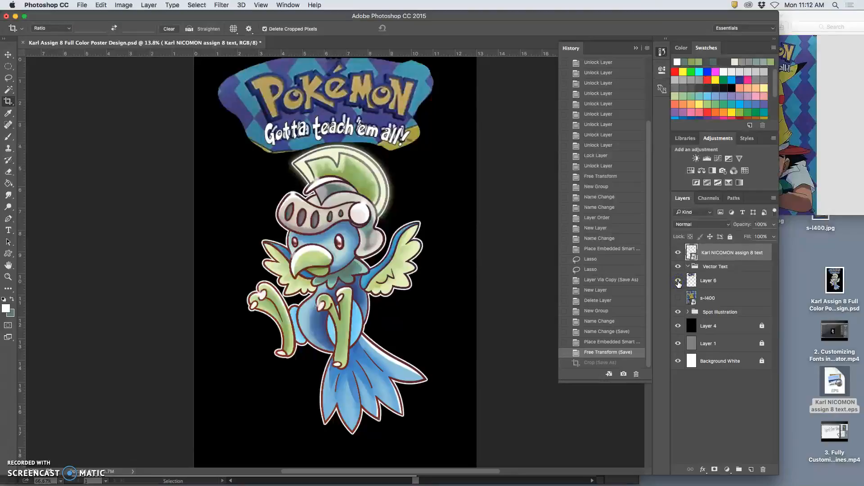
Add an Outer Glow to the placed "Gotta teach 'em all!" lettering layer with its blend mode set to Normal
left_click(391, 195, "super")
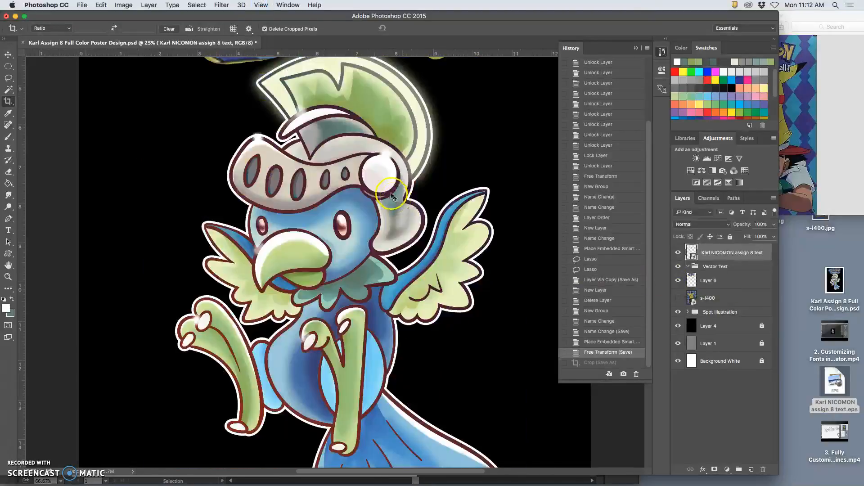
left_click(392, 194, "super")
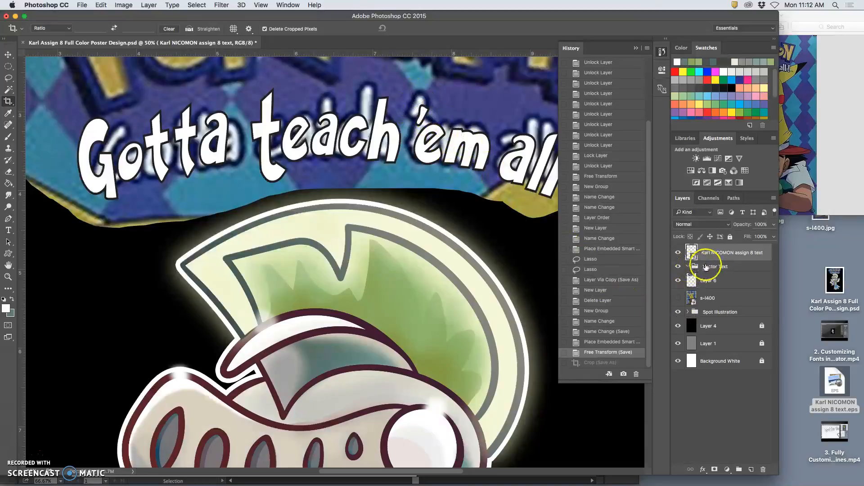
left_click(723, 259)
double_click(724, 259)
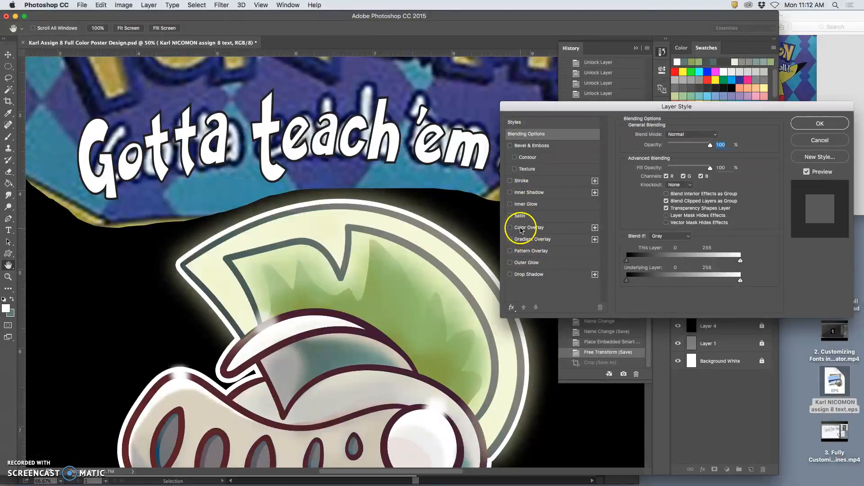
left_click(510, 263)
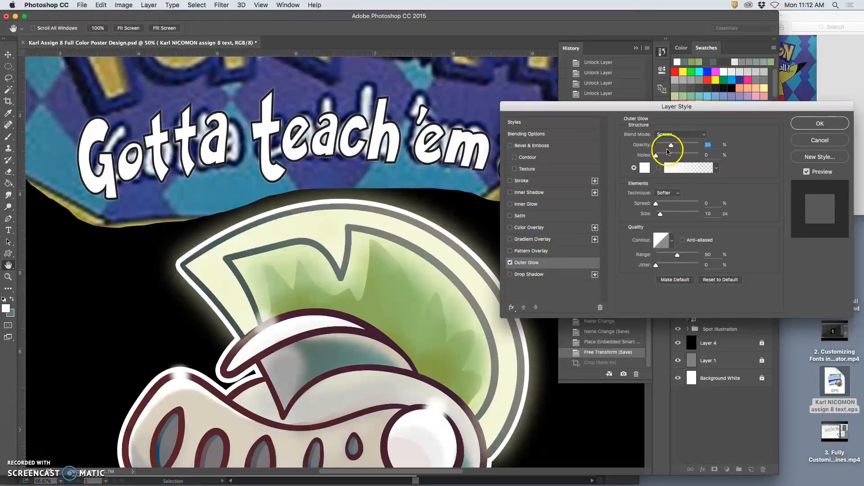
left_click(669, 135)
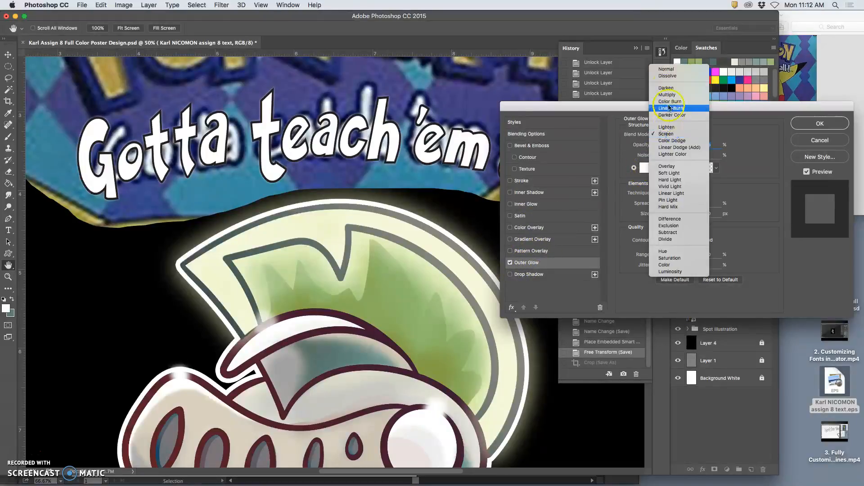
left_click(666, 69)
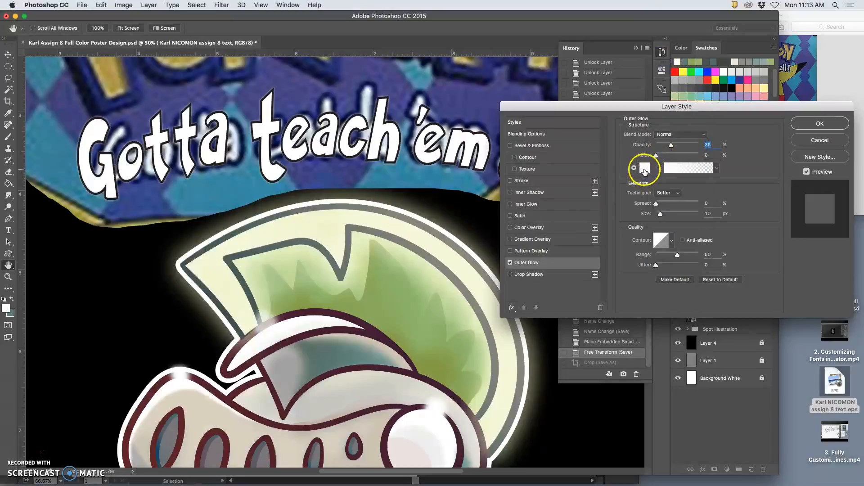
Set the Outer Glow color to a dark blue (#222365), starting from a blue sampled from the poster's logo
left_click(645, 170)
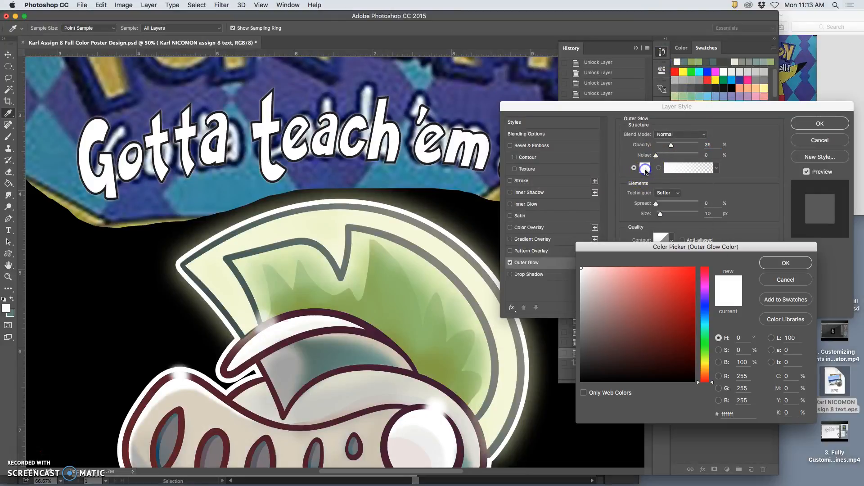
left_click(376, 82)
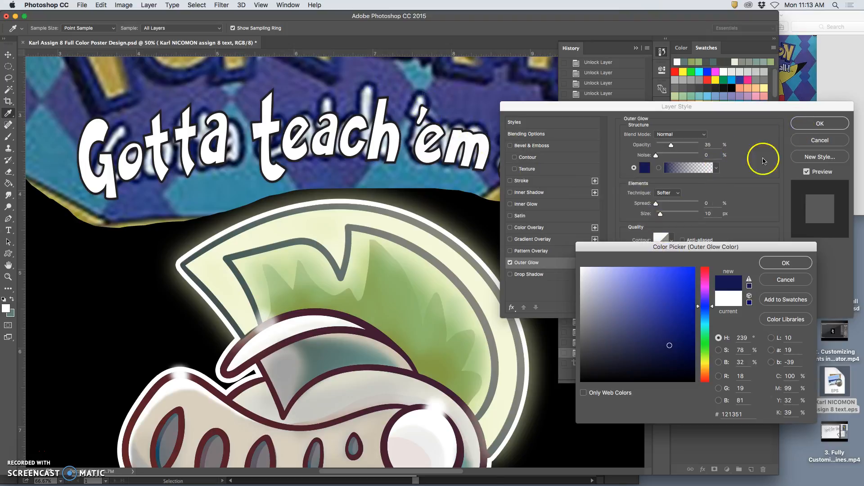
left_click(657, 336)
left_click(806, 122)
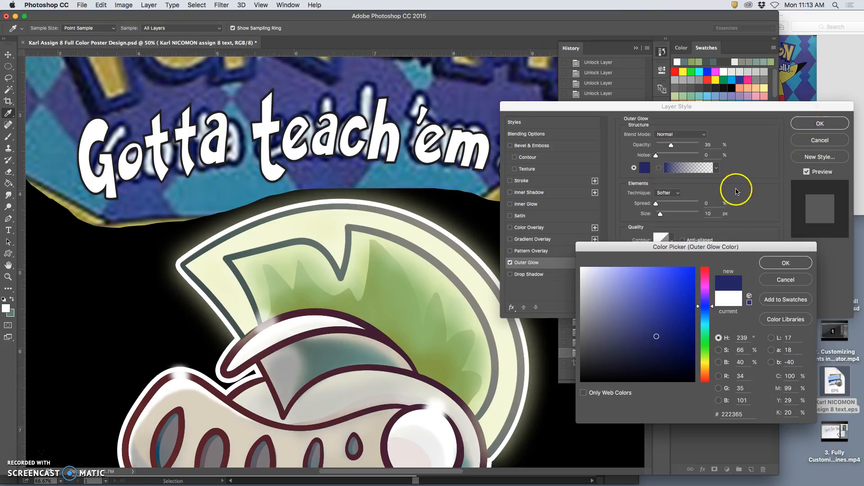
left_click(786, 262)
Set the Outer Glow to 72% opacity, 23% spread and 43 px size, and apply the layer style
mouse_move(661, 214)
left_mouse_down()
mouse_move(672, 216)
mouse_move(674, 205)
left_mouse_up()
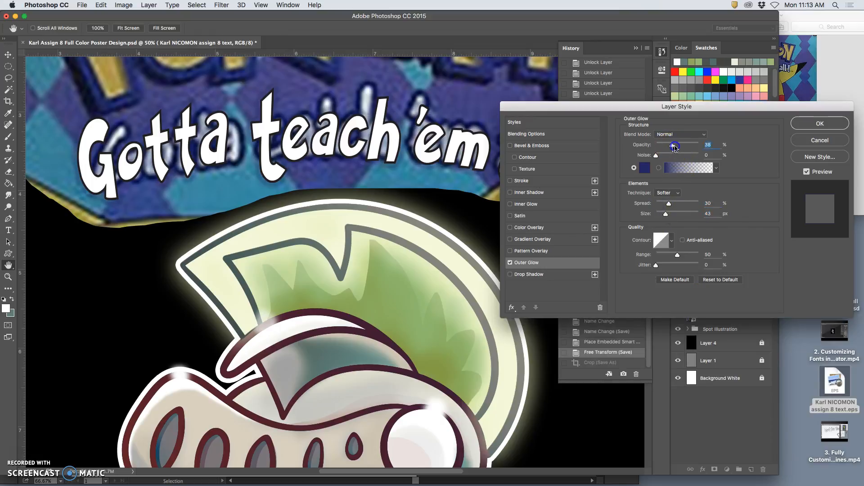
left_click_drag(671, 145, 689, 146)
left_click_drag(670, 205, 669, 205)
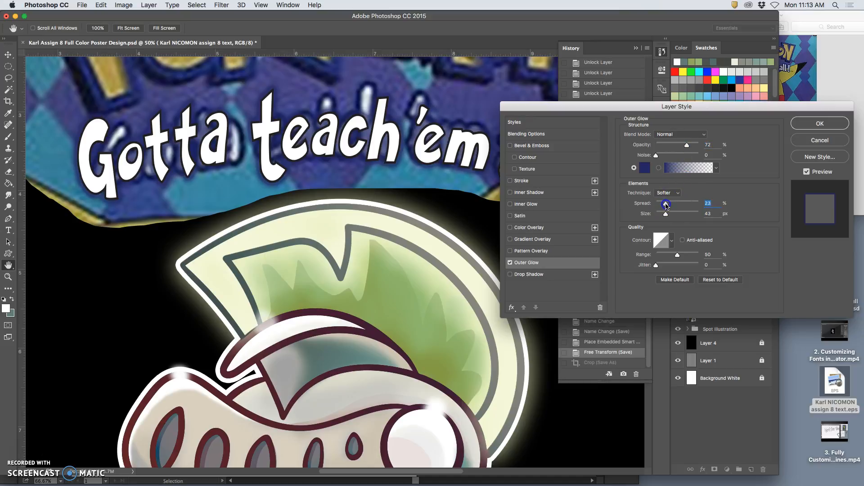
left_click(819, 123)
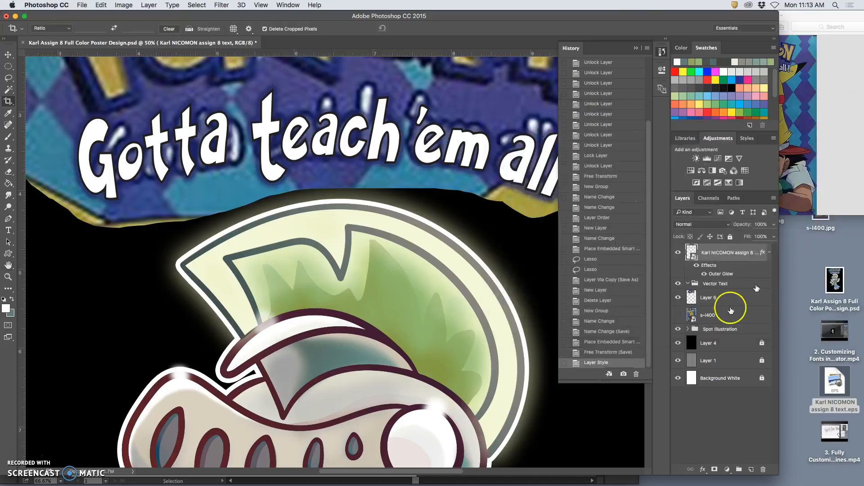
Hide Layer 4 and Layer 6, and adjust the lettering's Outer Glow to 22% noise, 27 px size and about 92% opacity
left_click(678, 345)
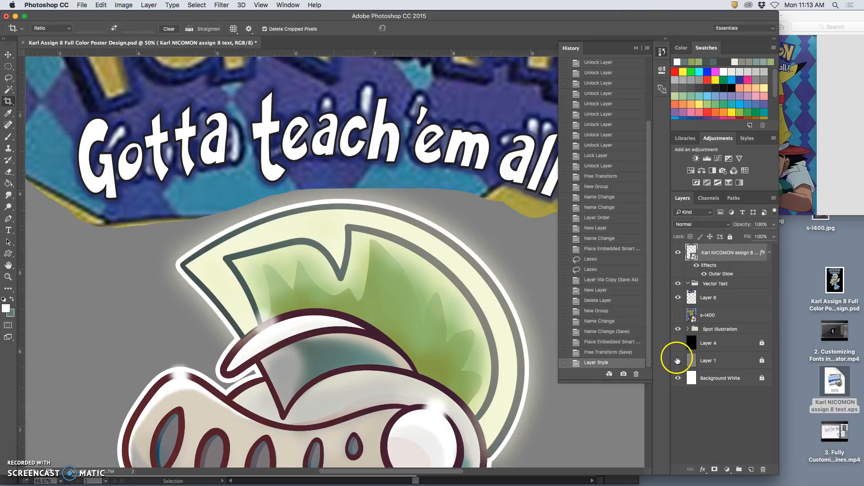
left_click(678, 298)
double_click(715, 275)
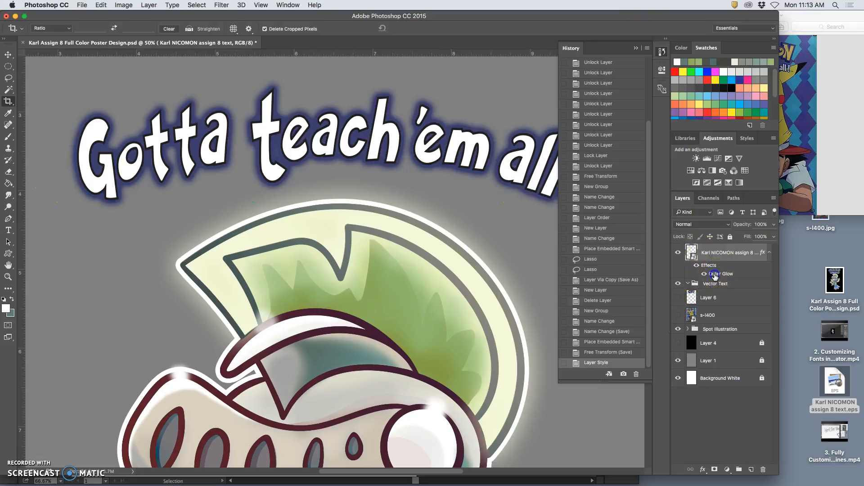
left_click_drag(602, 110, 578, 231)
left_click(630, 281)
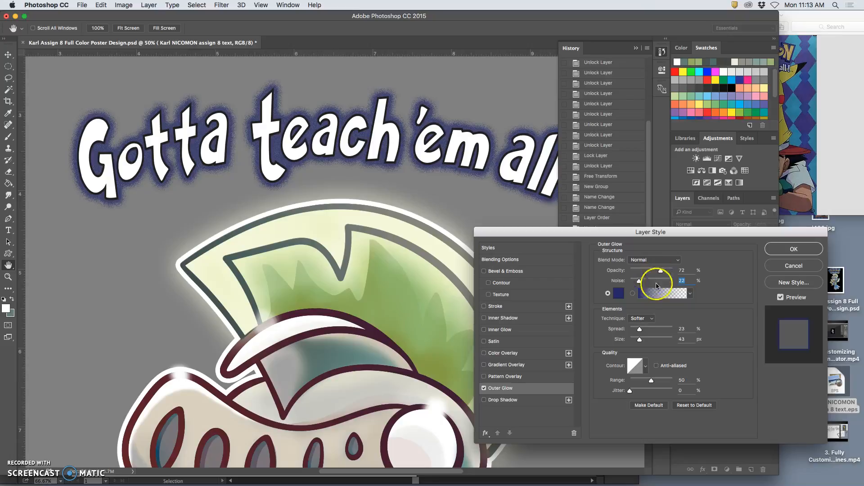
left_click_drag(639, 342, 637, 341)
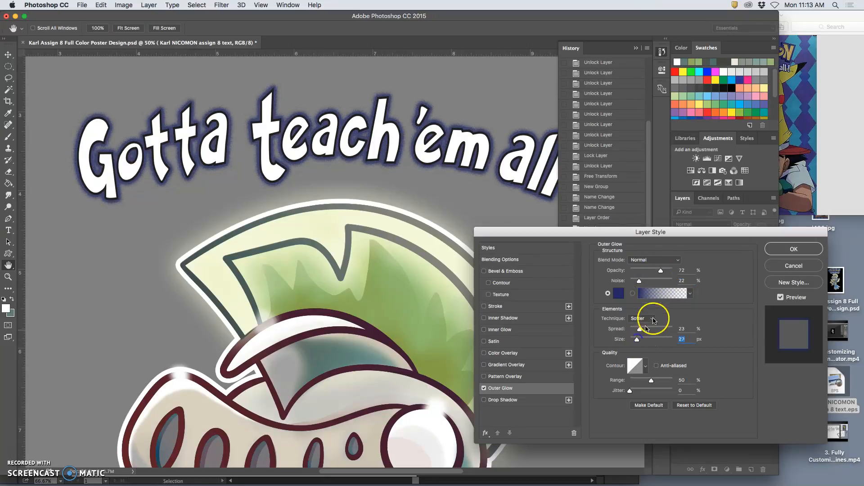
left_click_drag(660, 271, 665, 272)
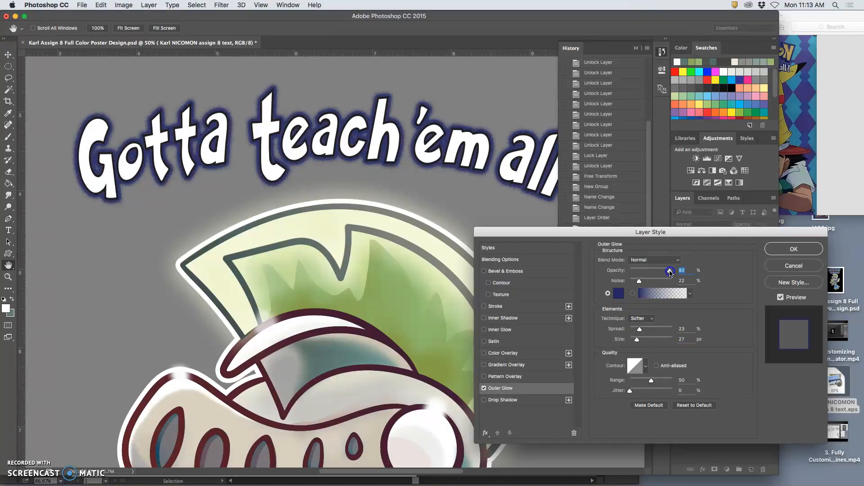
Change the Outer Glow color to a brighter blue, about #25357b, and raise the glow's opacity to 100%
left_click(618, 294)
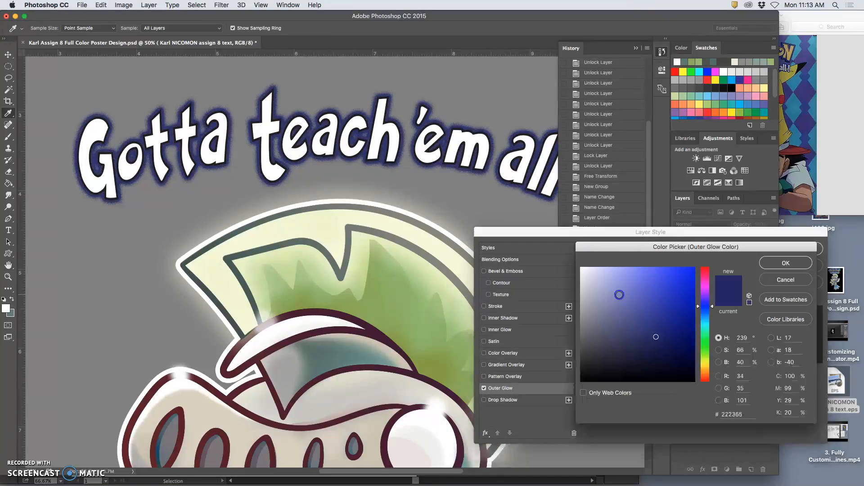
left_click(699, 308)
left_click_drag(667, 312, 656, 324)
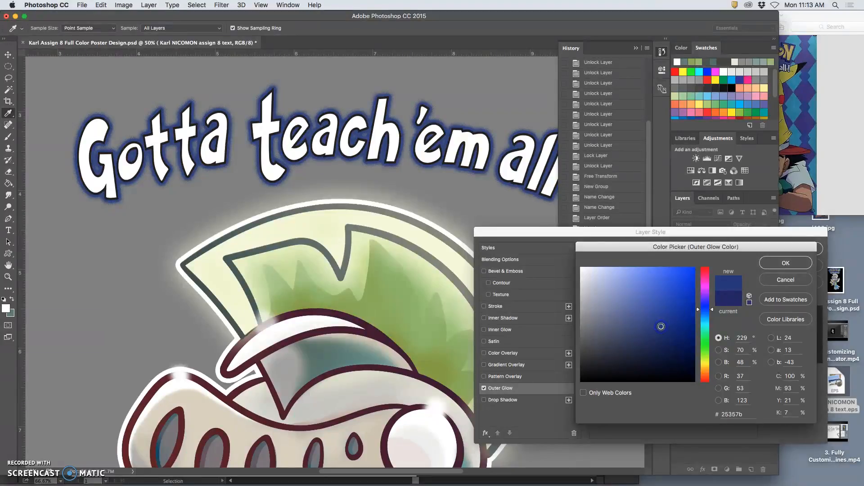
left_click(764, 264)
left_click_drag(671, 272, 672, 273)
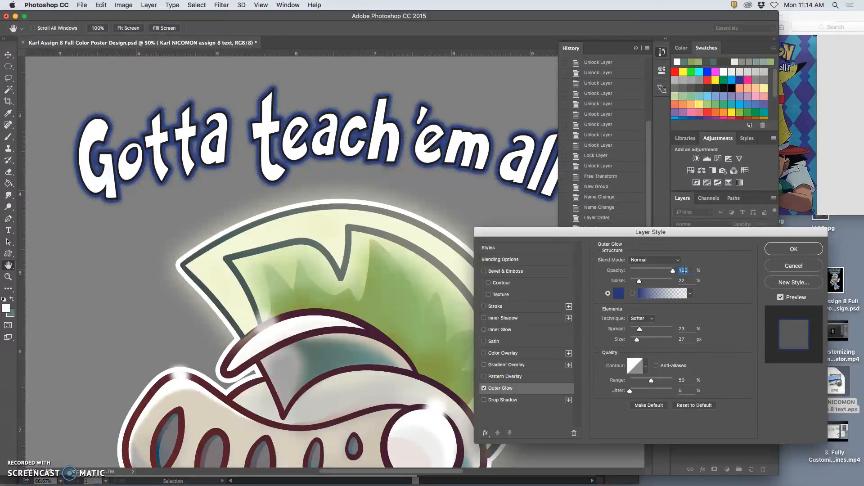
left_click(493, 222, "alt")
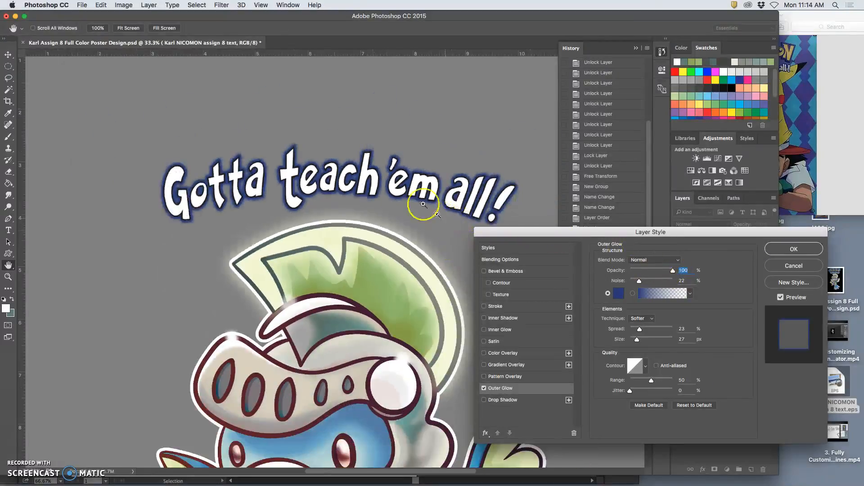
Examine the lettering's blue outer glow against the whole poster and up close
left_click(425, 207, "alt")
scroll(421, 200, "down", 4)
scroll(421, 203, "up", 4)
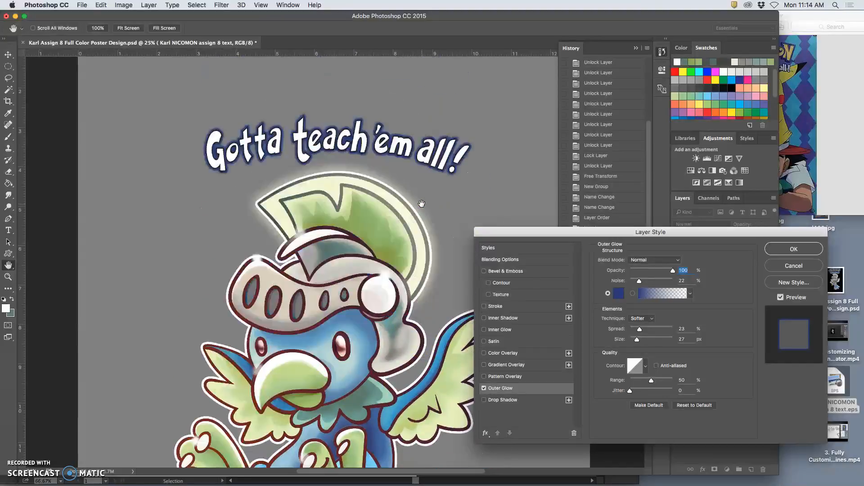
left_click(432, 203, "alt")
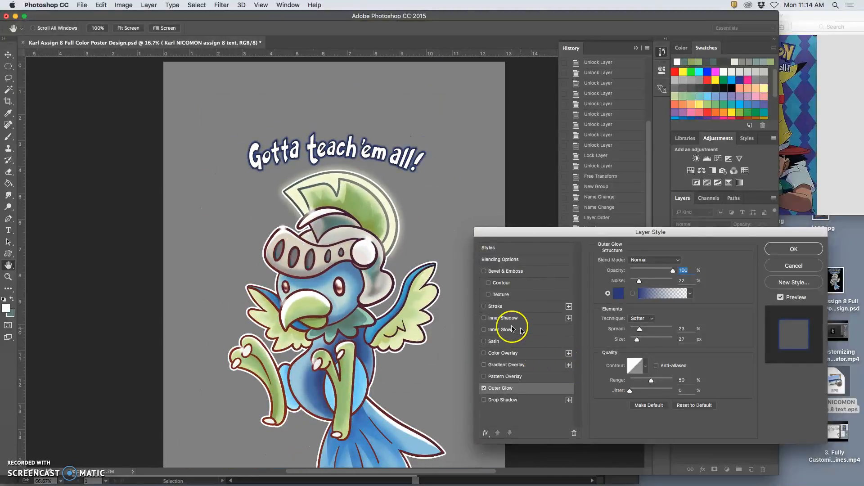
key("ctrl+plus")
key("ctrl+plus")
scroll(400, 251, "up", 3)
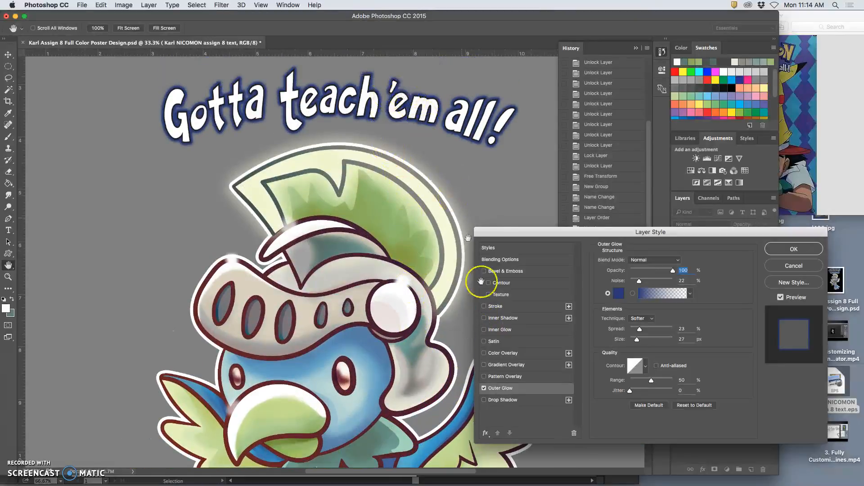
Add an Inside Stroke to the lettering in dark blue #2b2c68, starting from a blue sampled from the lettering's glow
left_click(503, 308)
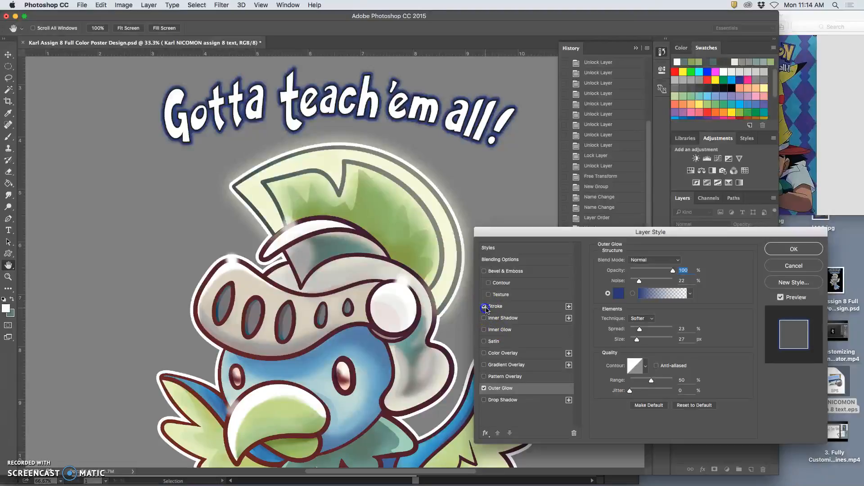
left_click(642, 270)
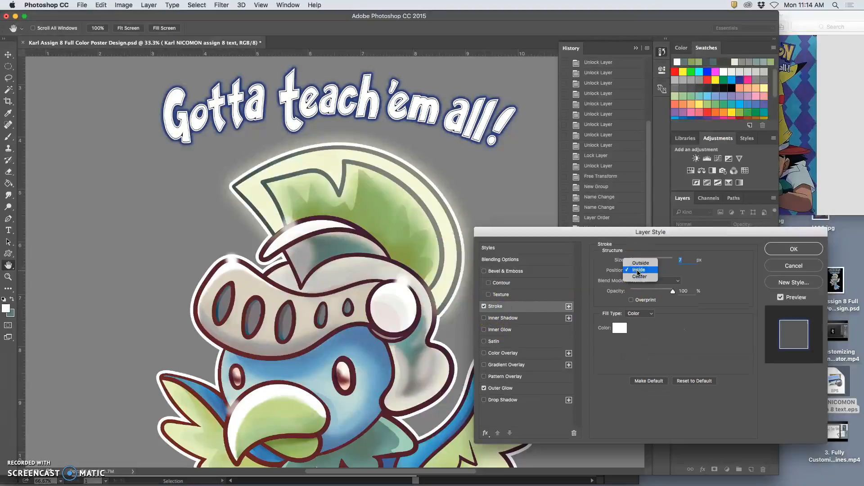
left_click(638, 272)
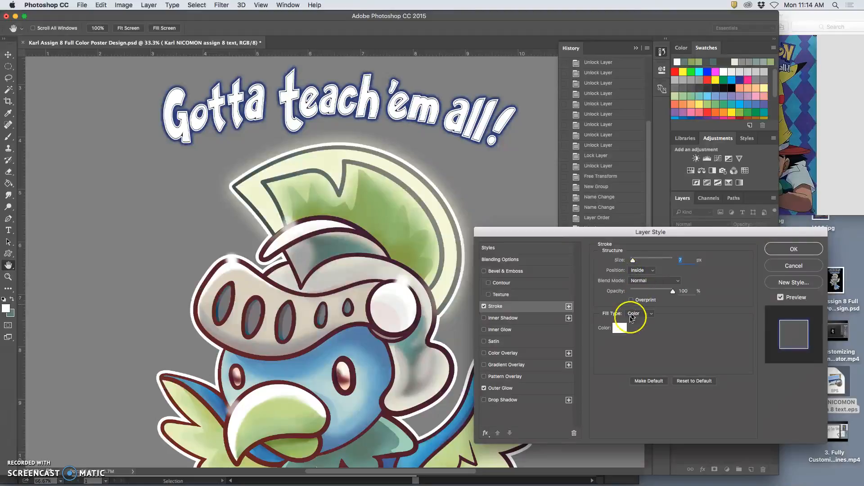
left_click(621, 328)
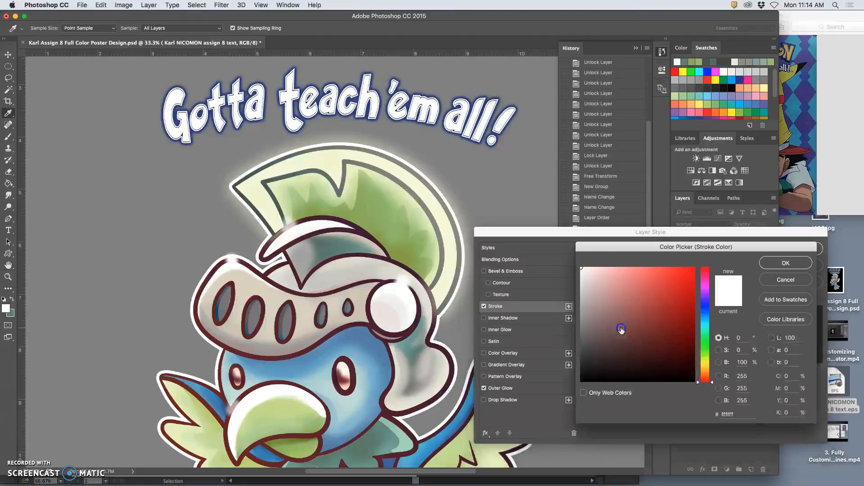
left_click(515, 107)
mouse_move(641, 282)
left_mouse_down()
mouse_move(660, 319)
mouse_move(650, 324)
mouse_move(651, 298)
mouse_move(648, 336)
left_mouse_up()
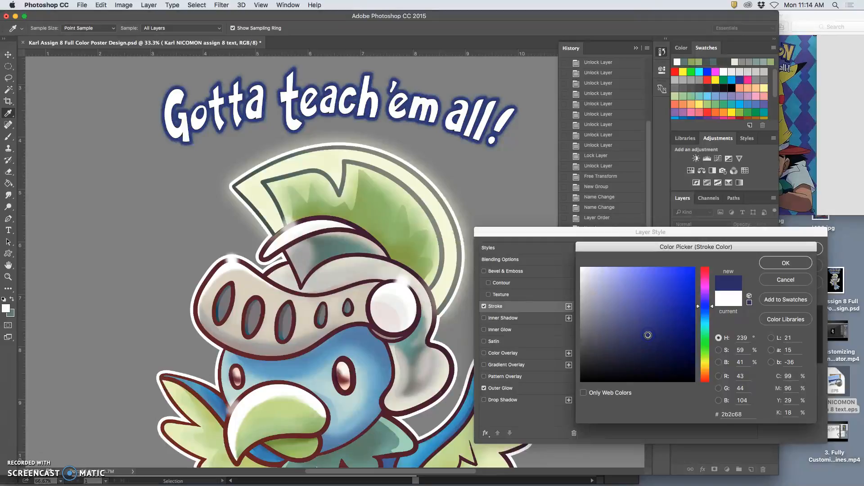
left_click(786, 264)
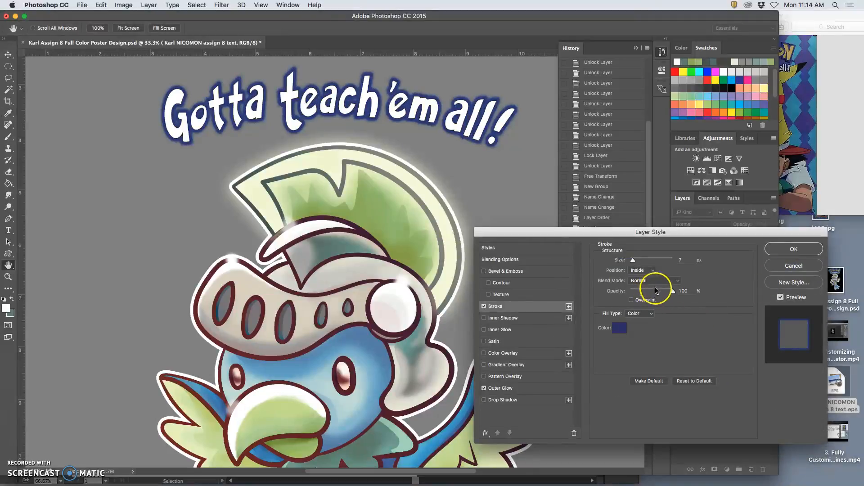
Set the lettering's Stroke size to 8 px, checking the letter edges up close
left_click_drag(633, 261, 634, 264)
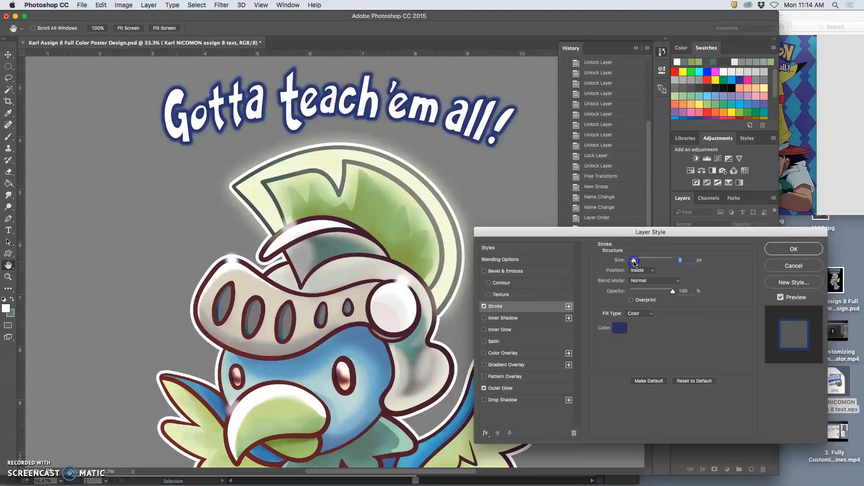
key("super+equal")
key("super+equal")
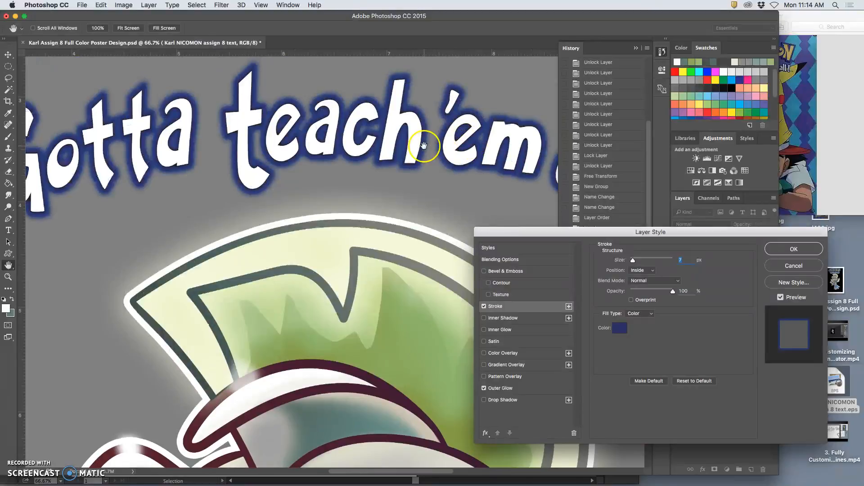
key("super+equal")
key("super+equal")
scroll(425, 146, "up", 5)
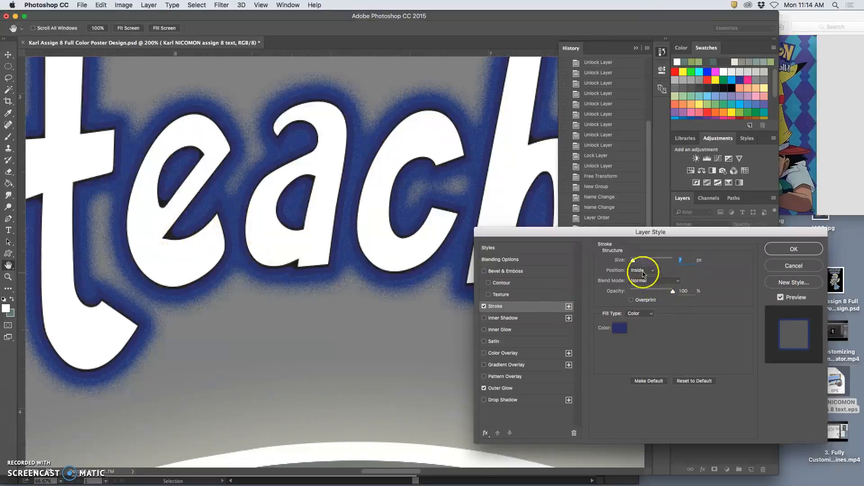
left_click_drag(634, 262, 634, 263)
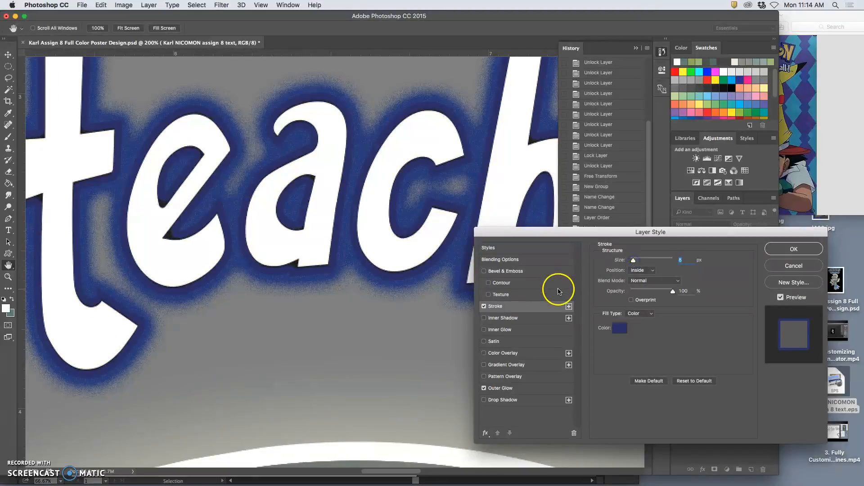
Examine the stroke and glow along the whole "Gotta teach 'em all!" lettering
key("super+minus")
key("super+minus")
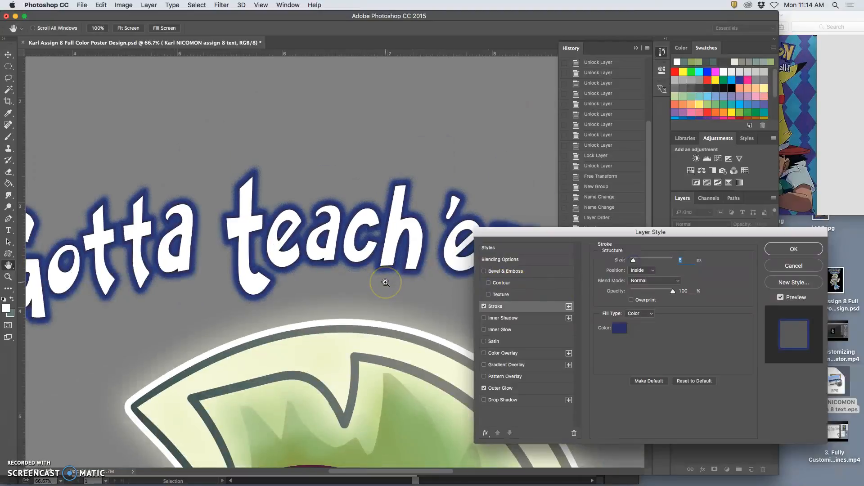
scroll(386, 283, "down", 2)
scroll(386, 283, "left", 6)
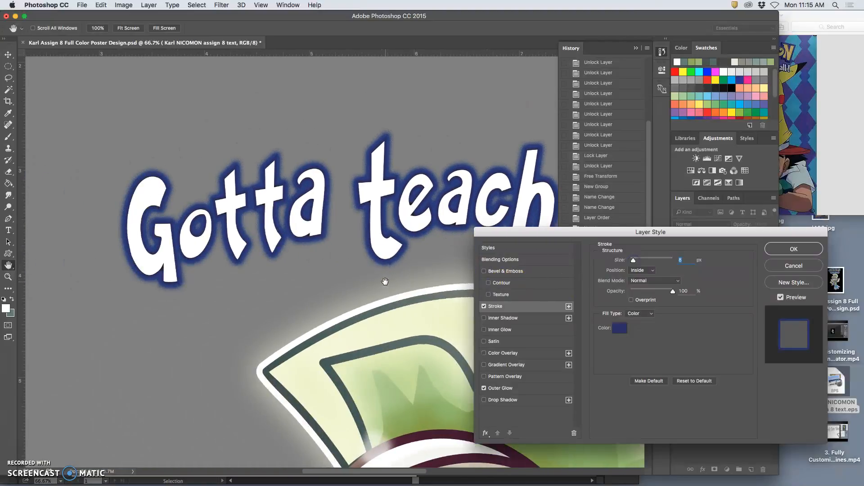
scroll(385, 281, "right", 5)
key("super+minus")
scroll(386, 282, "left", 3)
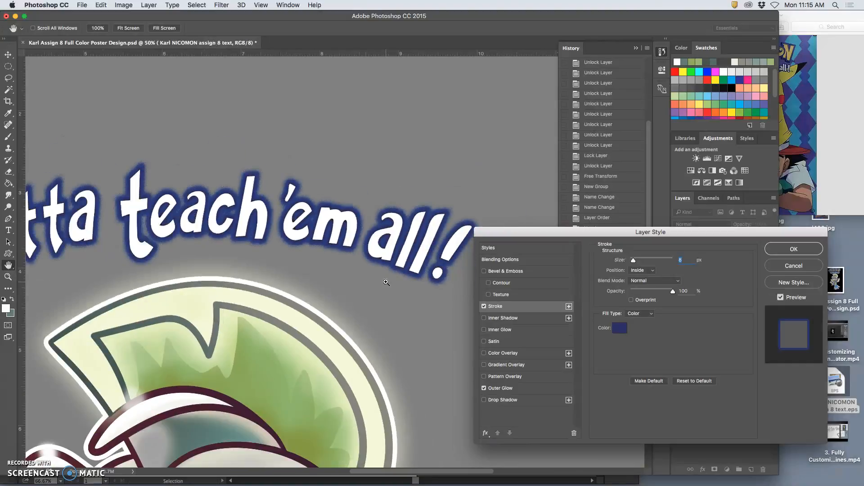
key("super+minus")
scroll(387, 282, "left", 1)
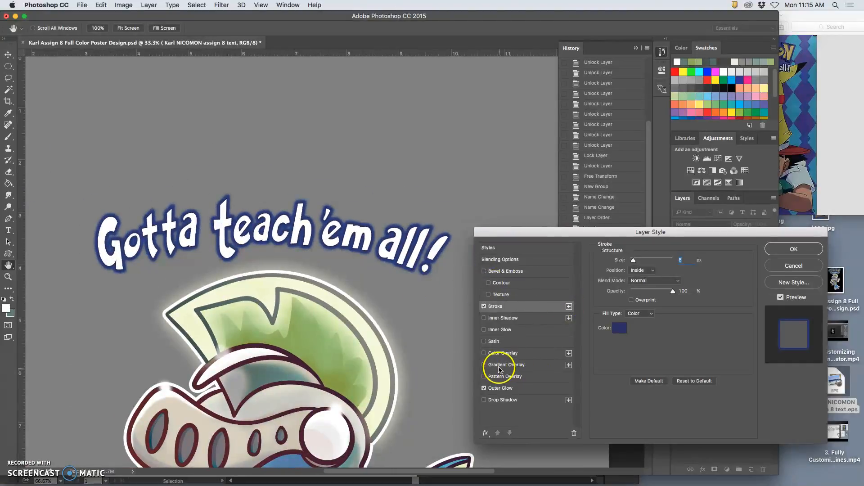
Add a Color Overlay to the lettering in pale cream #f4f9d8 sampled from the helmet crest, after trying two yellow swatches
left_click(484, 354)
left_click(498, 353)
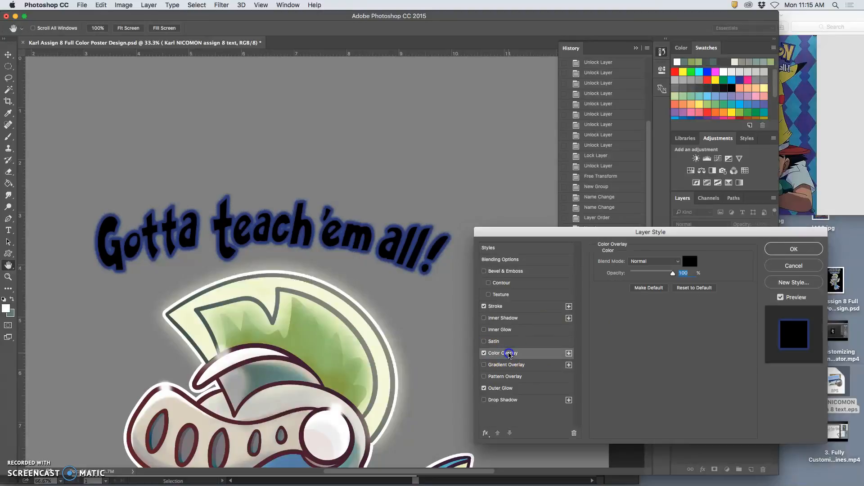
left_click(686, 261)
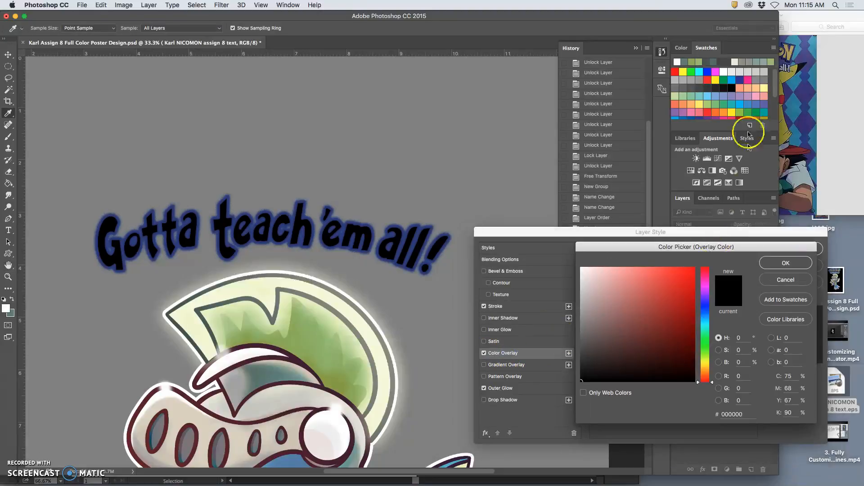
left_click(731, 112)
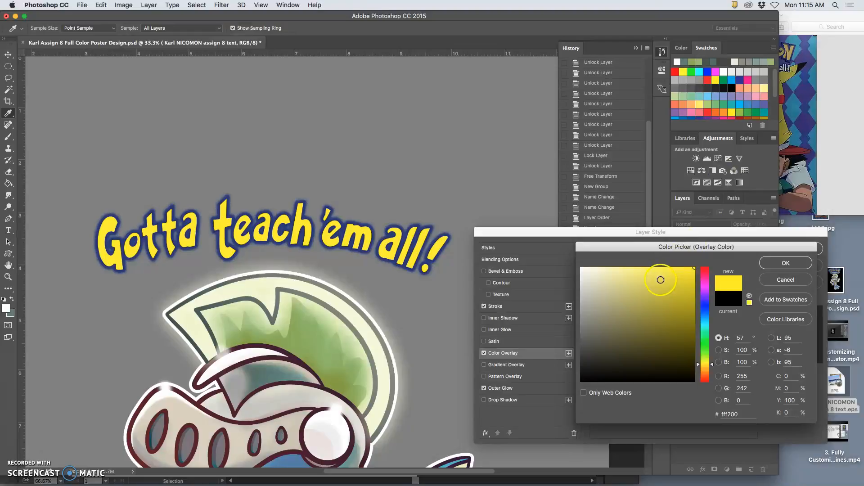
left_click(698, 104)
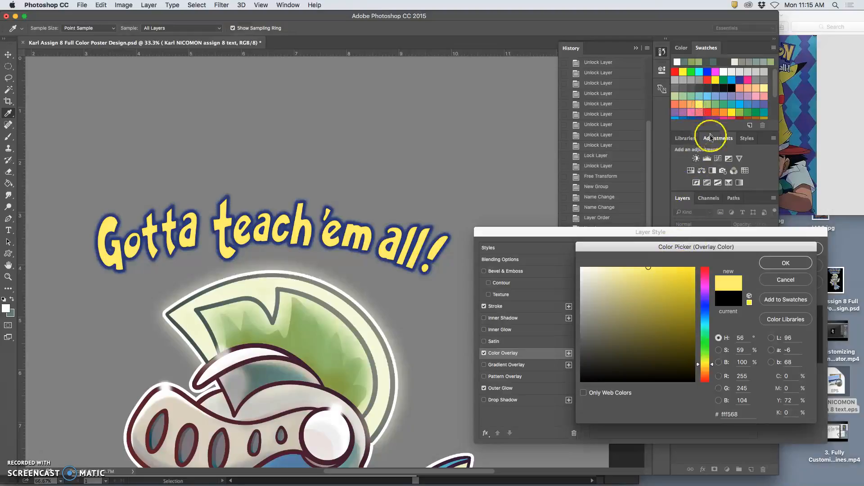
left_click(365, 332)
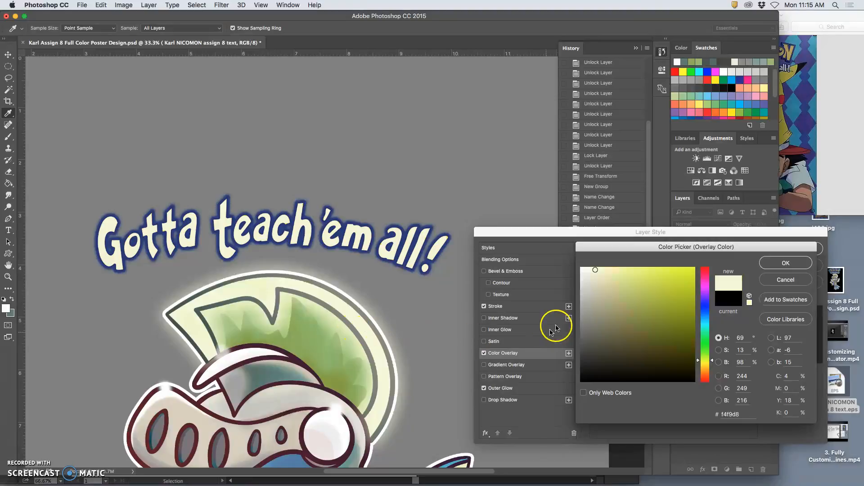
left_click(485, 365)
left_click(773, 266)
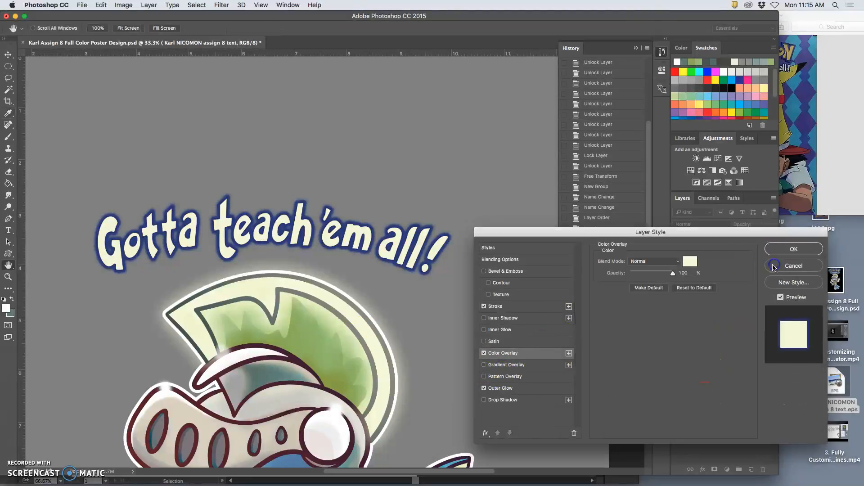
Enable a Gradient Overlay with the existing teal gradient and reduce the Color Overlay's opacity to 76%
left_click(508, 365)
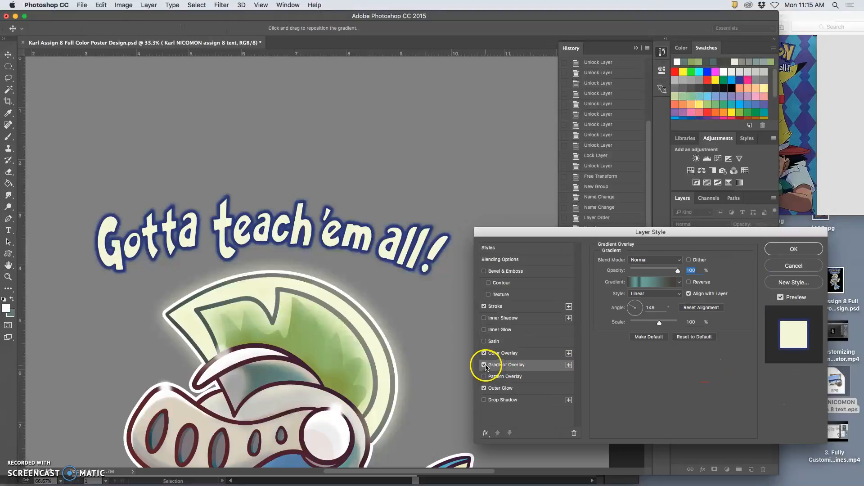
left_click(664, 283)
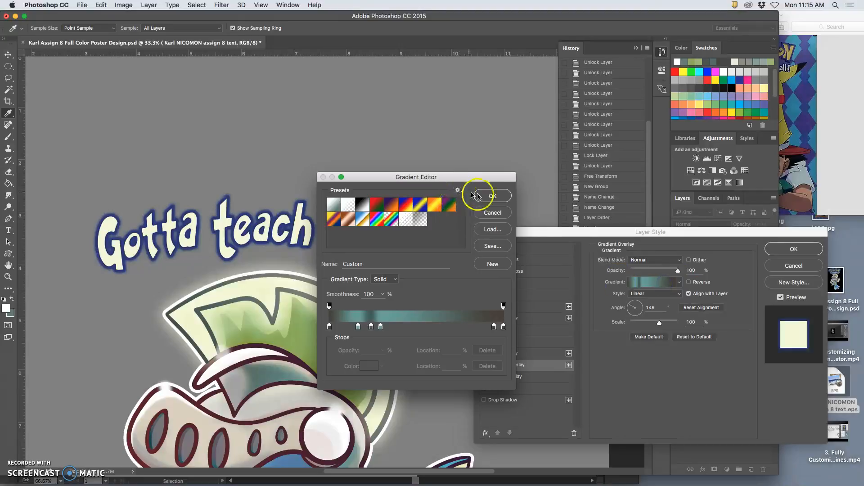
left_click(490, 197)
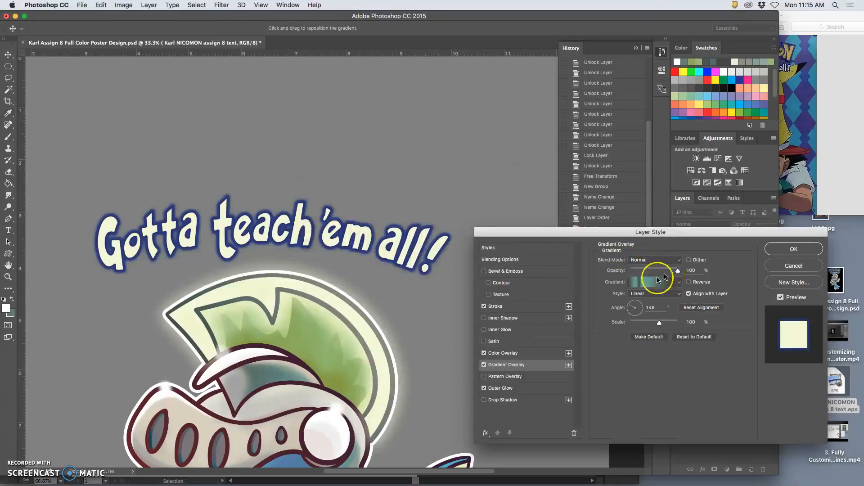
left_click(546, 353)
mouse_move(672, 275)
left_mouse_down()
mouse_move(655, 275)
mouse_move(662, 275)
left_mouse_up()
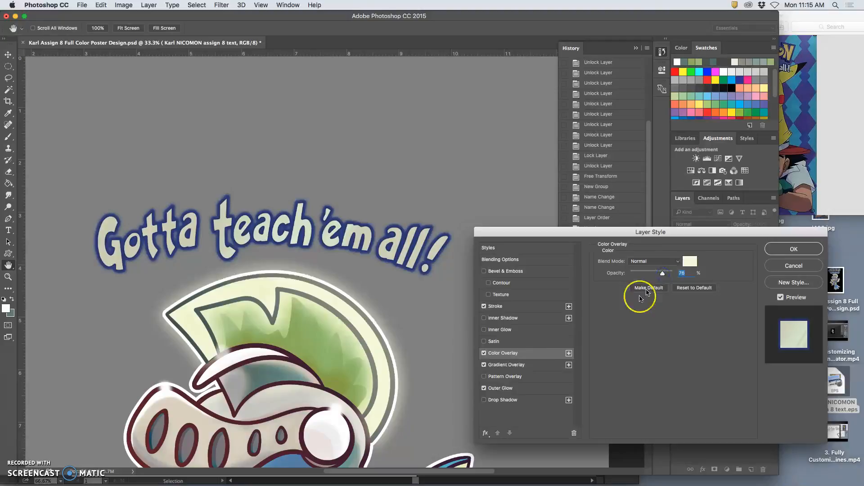
Try Overlay and Screen blending for the Gradient Overlay, return it to Normal, and set 67% opacity and a -17° angle
left_click(535, 369)
left_click(662, 264)
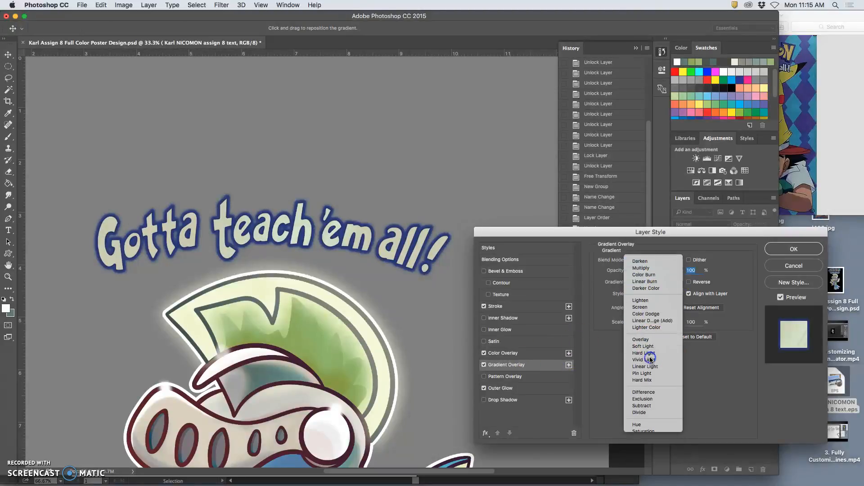
left_click(648, 357)
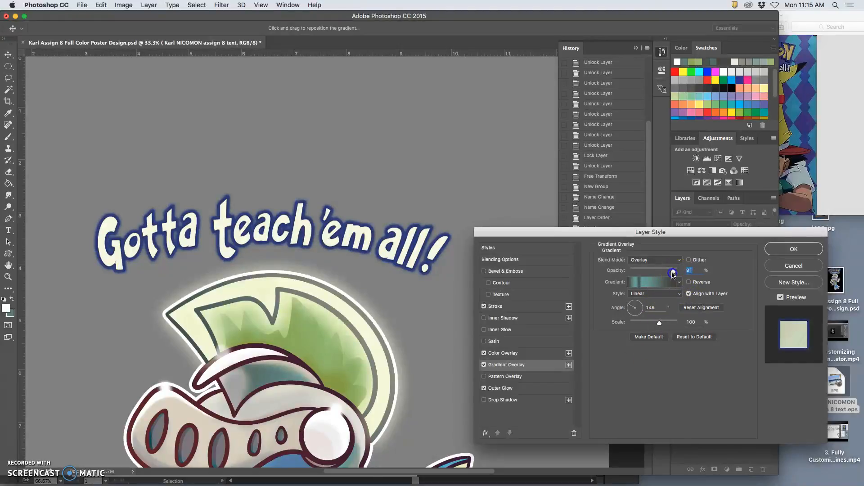
left_click(657, 262)
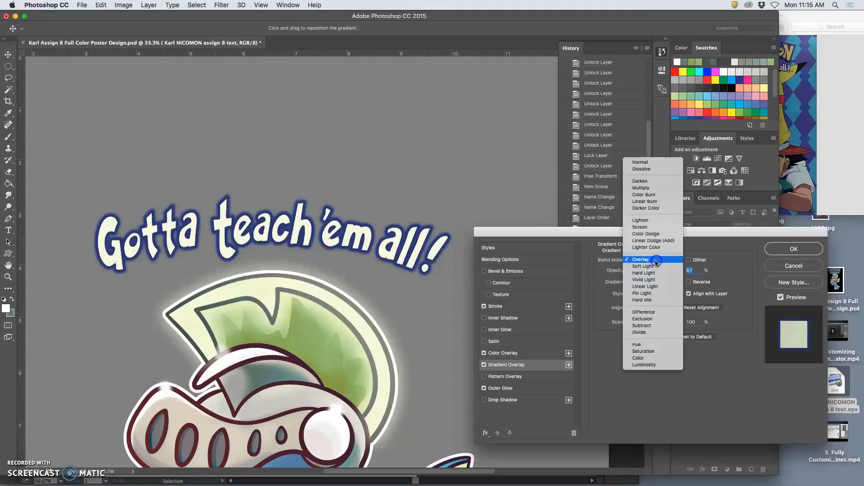
left_click(656, 228)
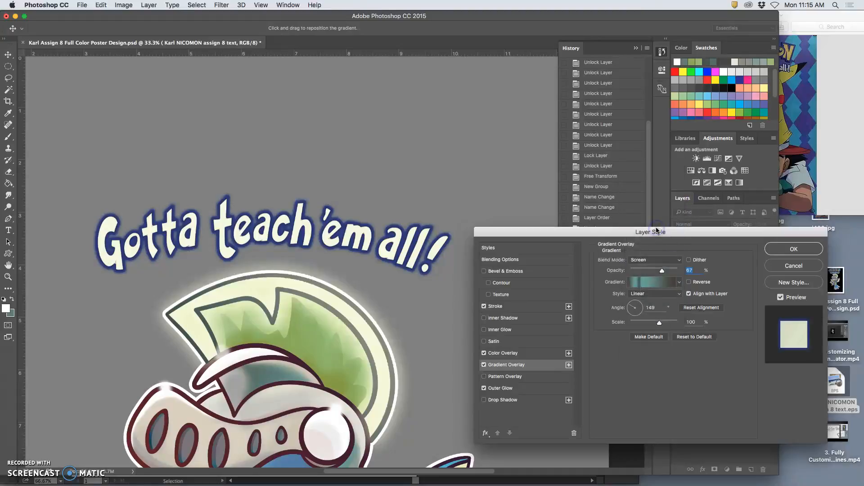
left_click(656, 259)
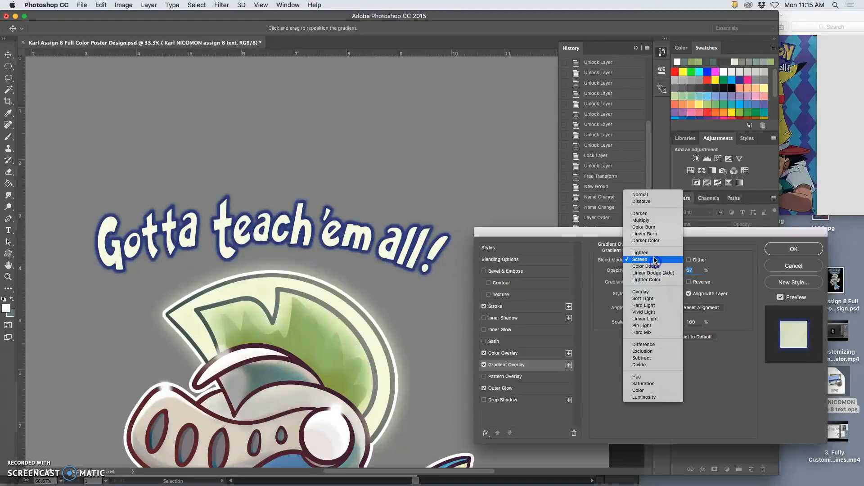
left_click(643, 197)
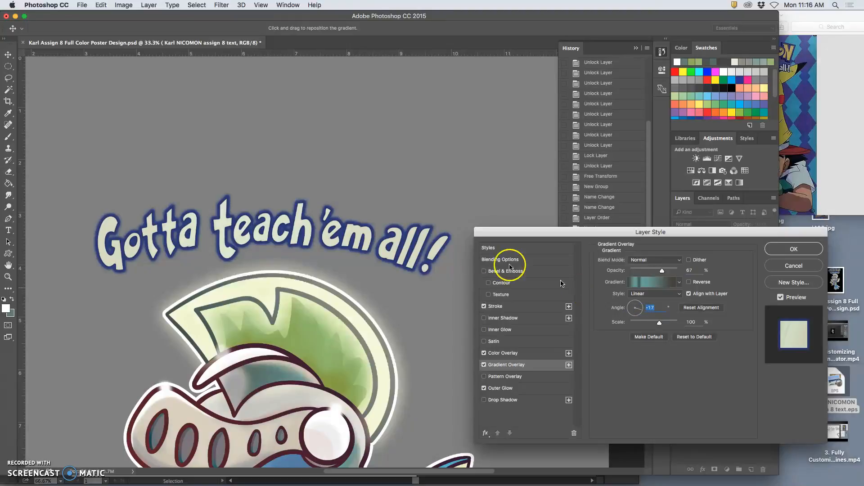
Compare the lettering with and without the Gradient Overlay, keep the overlay enabled, and apply the layer style
left_click(484, 365)
left_click(484, 365)
left_click(485, 365)
left_click(484, 365)
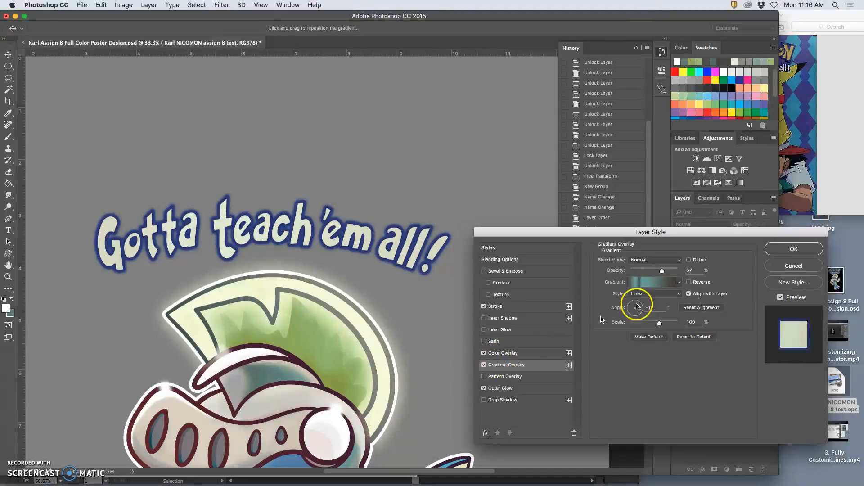
left_click(784, 249)
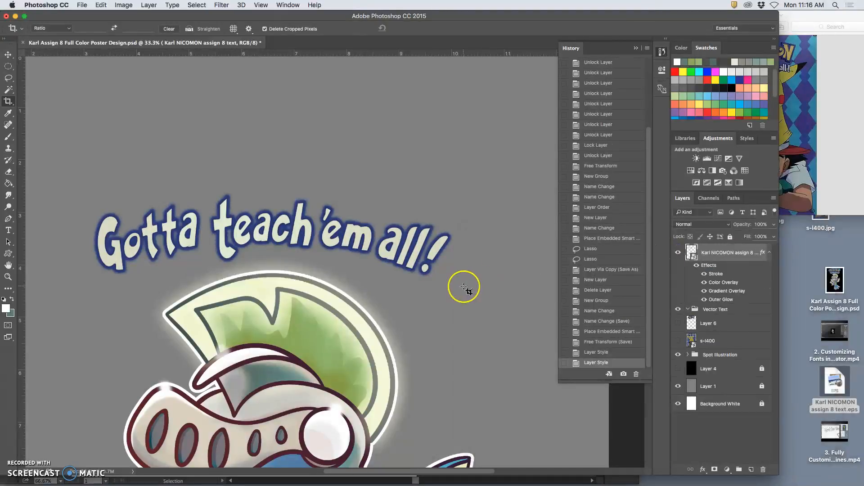
Save the poster document with the newly styled "Gotta teach 'em all!" lettering
key("c")
key("super+minus")
key("super+minus")
scroll(396, 284, "down", 5)
scroll(396, 284, "up", 4)
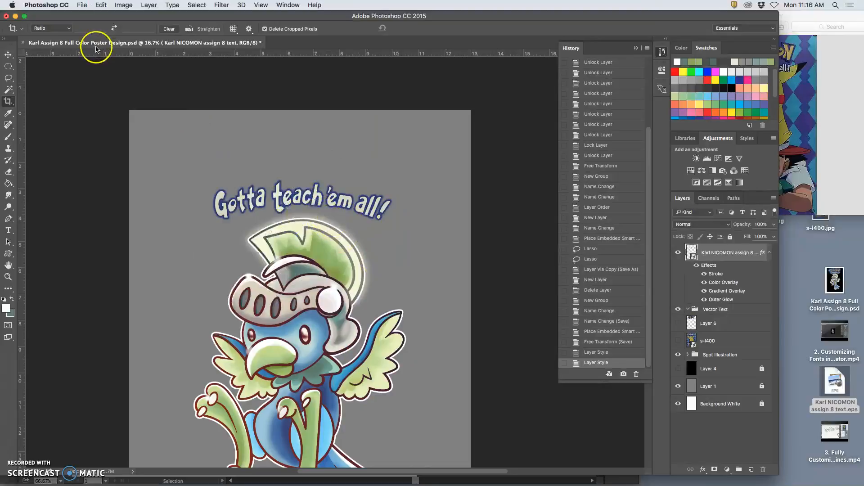
key("super+s")
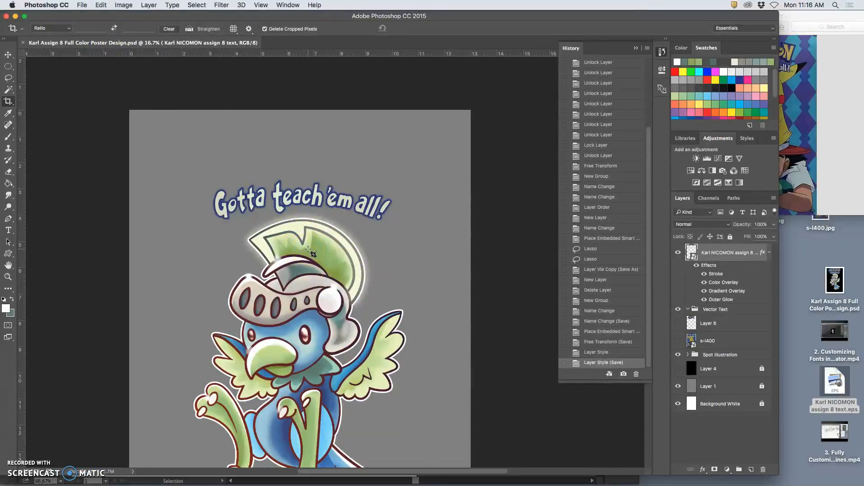
Hide the gray and white backgrounds plus the Spot Illustration and Vector Text groups, and crop the canvas closely around the lettering
scroll(311, 252, "down", 5)
scroll(302, 245, "up", 3)
left_click(297, 240)
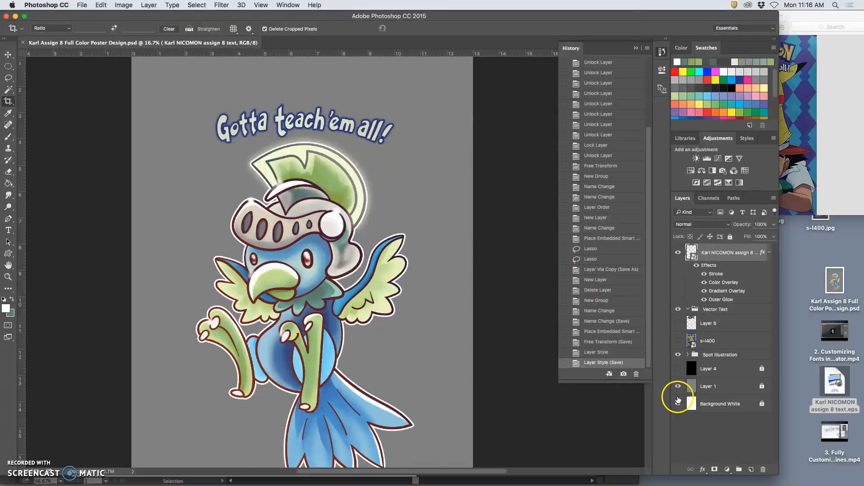
left_click(678, 386)
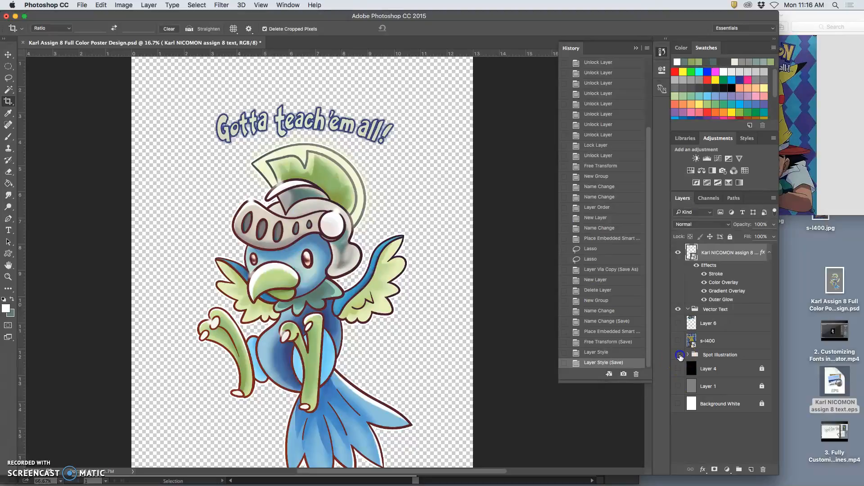
left_click(678, 355)
left_click(679, 356)
left_click(678, 355)
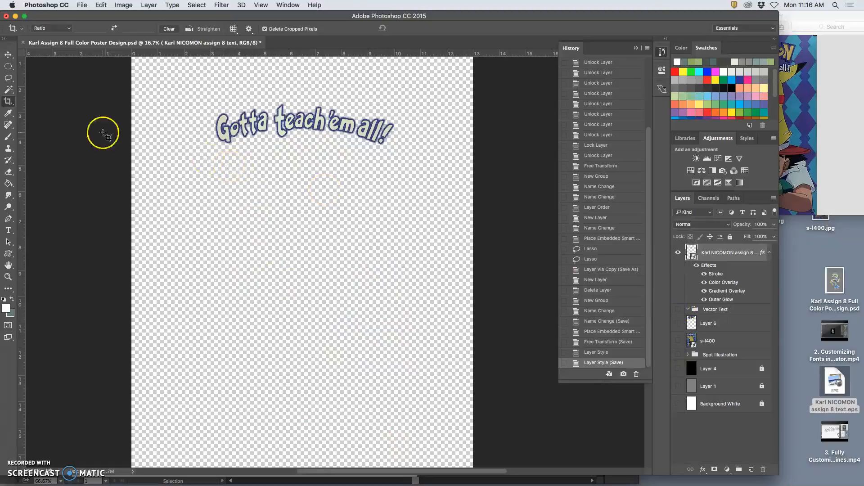
left_click_drag(192, 81, 404, 166)
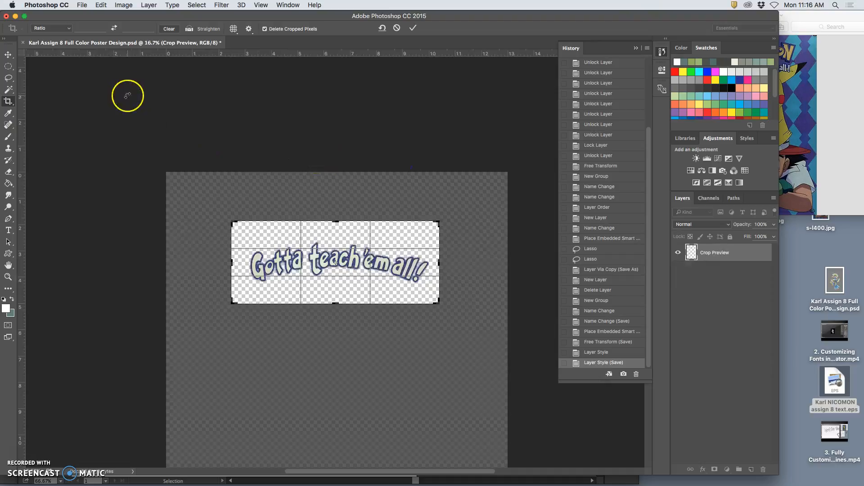
left_click(82, 4)
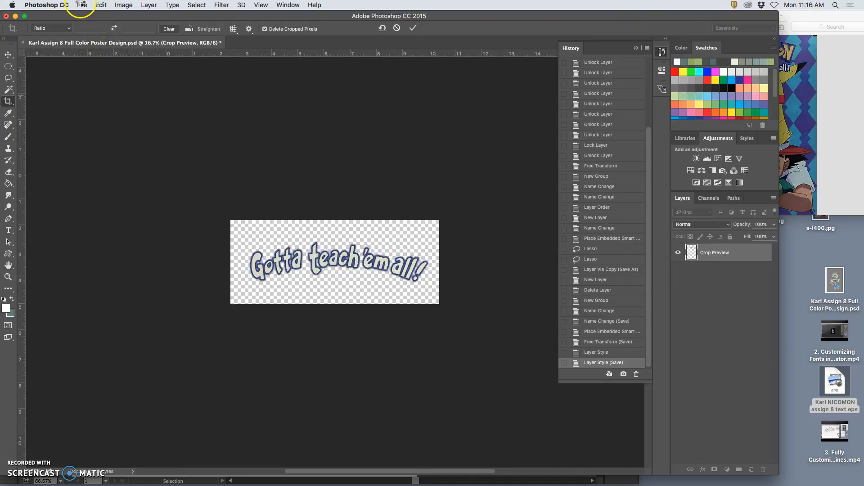
Save the cropped lettering as a PNG copy on the Desktop, replacing "Poster" with "Text" in the file name
left_click(82, 5)
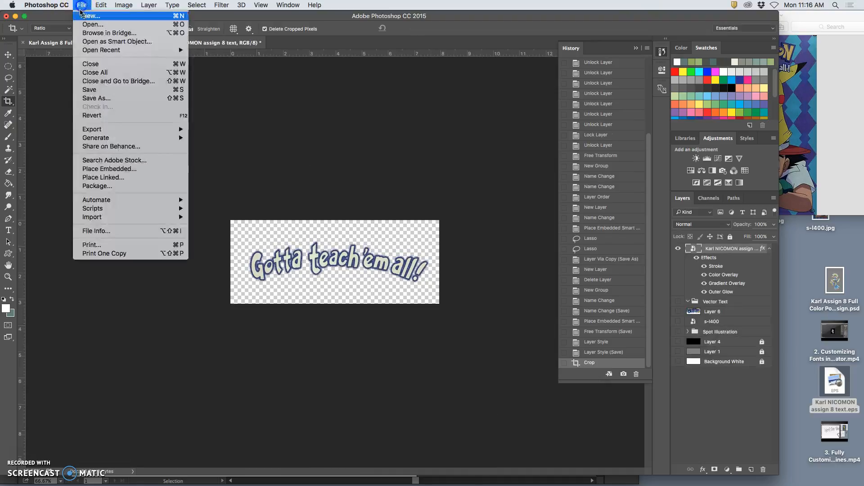
left_click(97, 99)
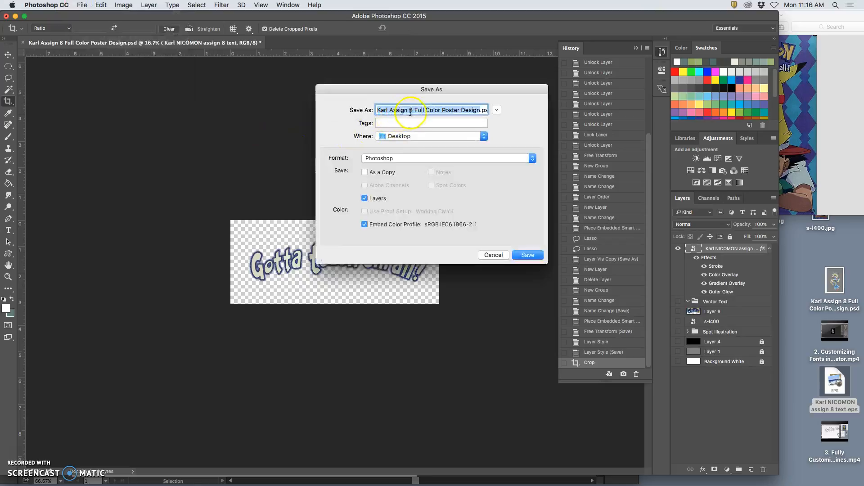
left_click(415, 111)
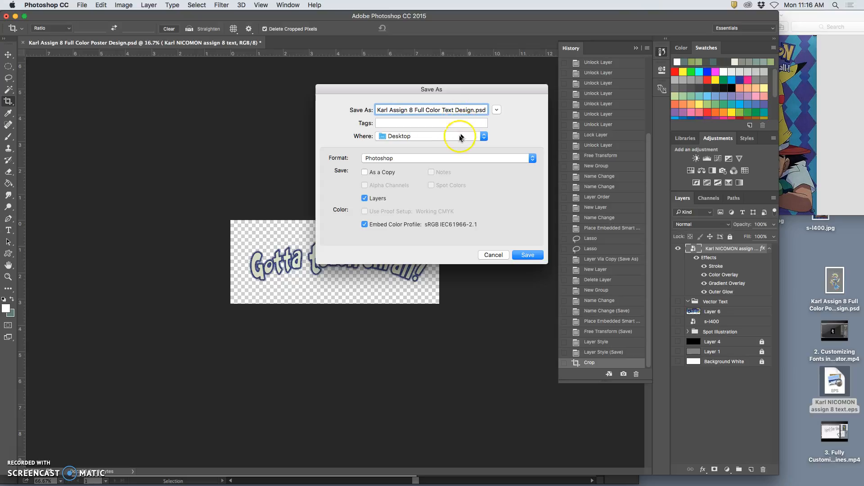
left_click(437, 159)
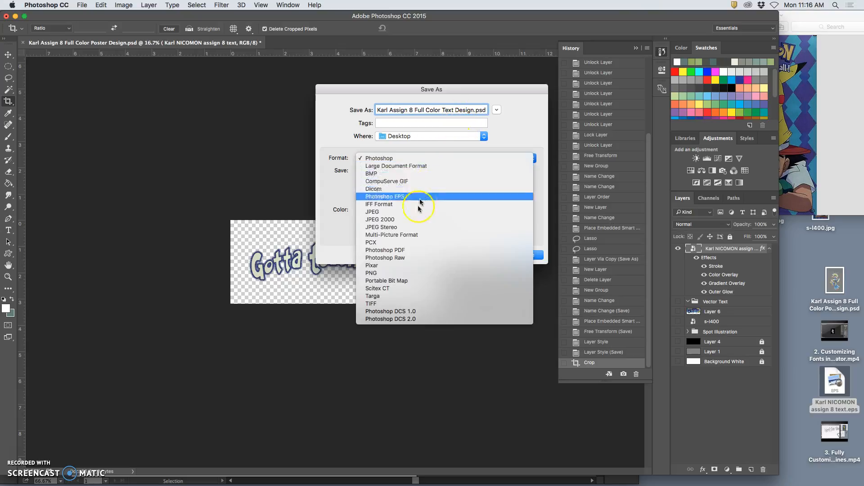
left_click(453, 271)
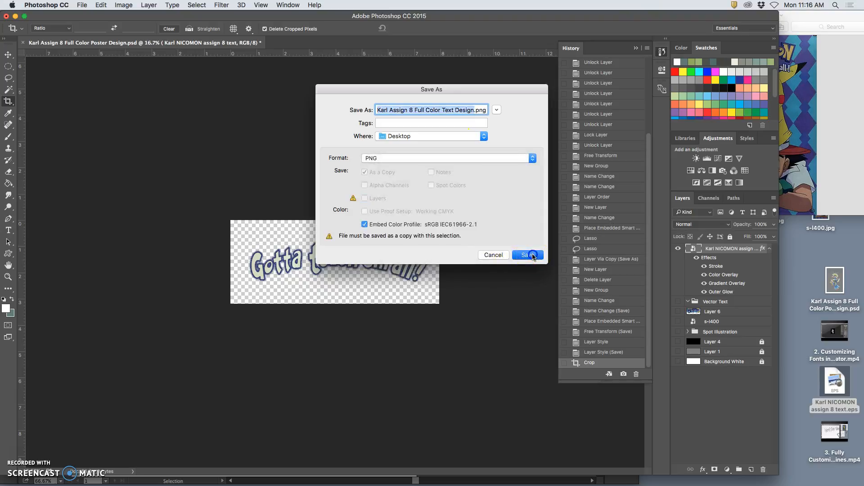
left_click(528, 255)
left_click(467, 166)
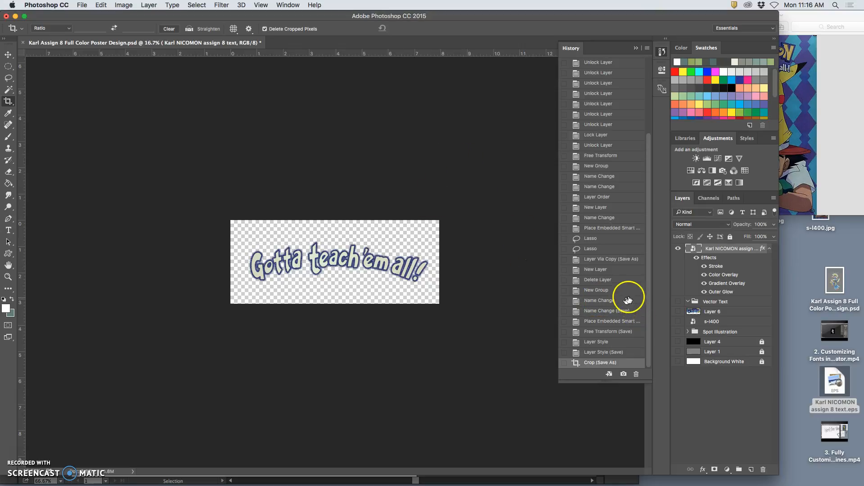
Revert the document to its state before the crop and show the Spot Illustration group, Layer 1 and Background White again
left_click(589, 355)
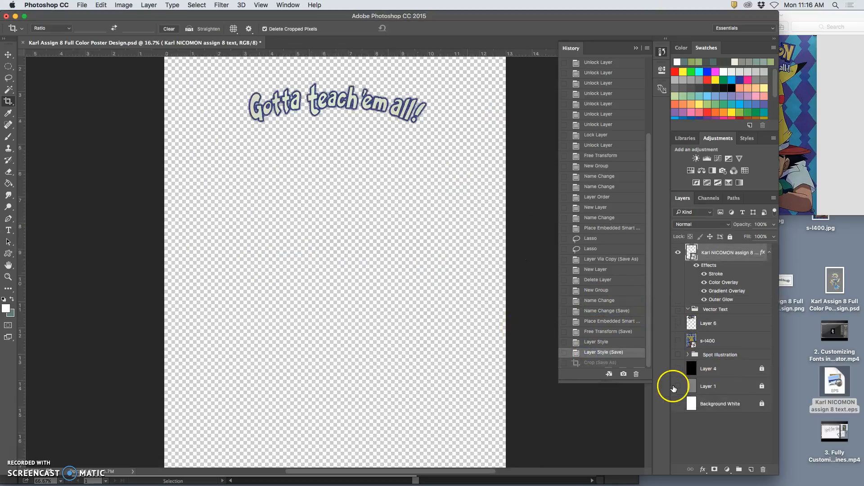
left_click(679, 355)
left_click(679, 355)
left_click(678, 324)
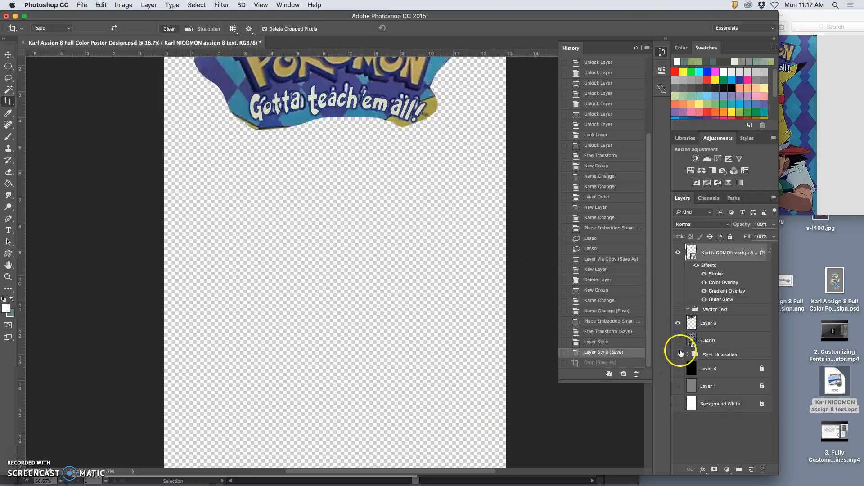
left_click(679, 355)
left_click(680, 310)
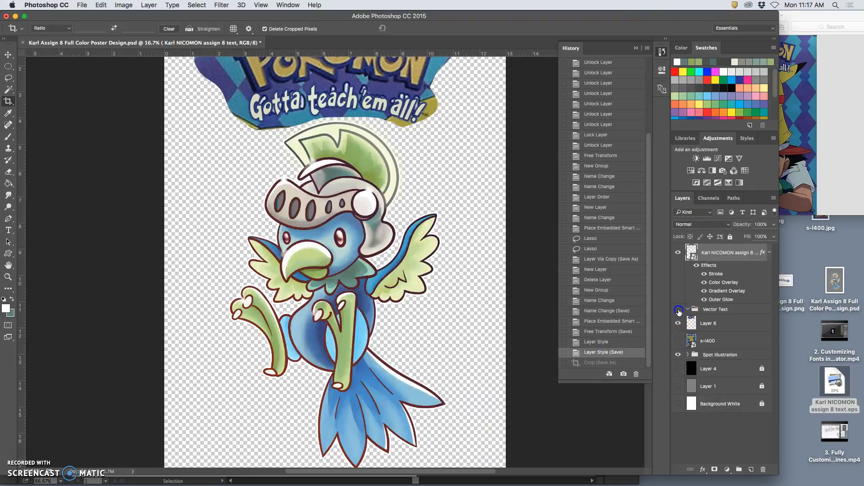
left_click(678, 324)
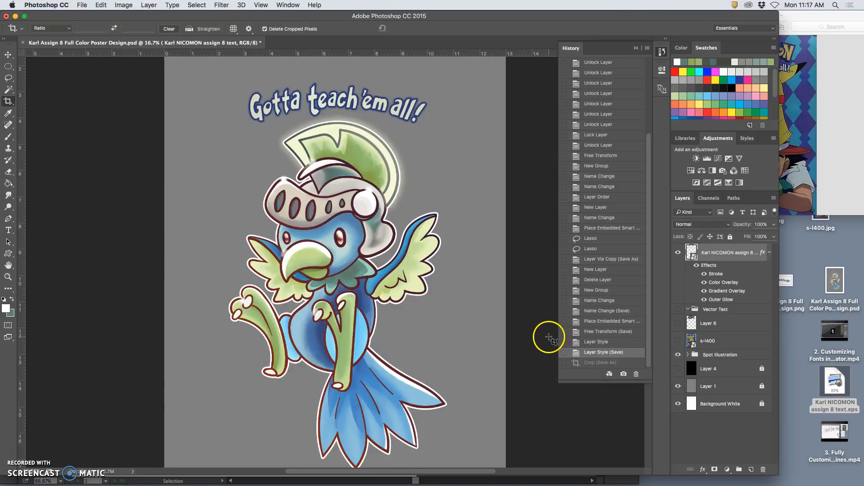
Compare the whole poster with the Pokémon reference image s-l400.jpg
key("super+minus")
key("super+minus")
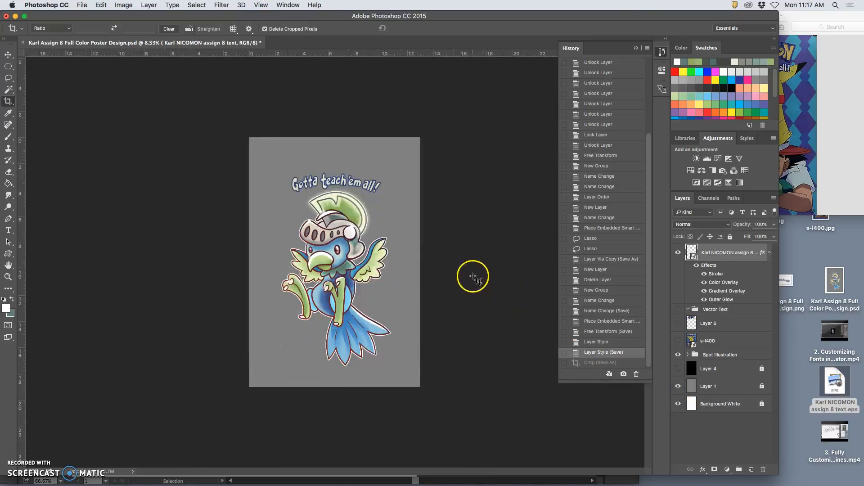
left_click(795, 133)
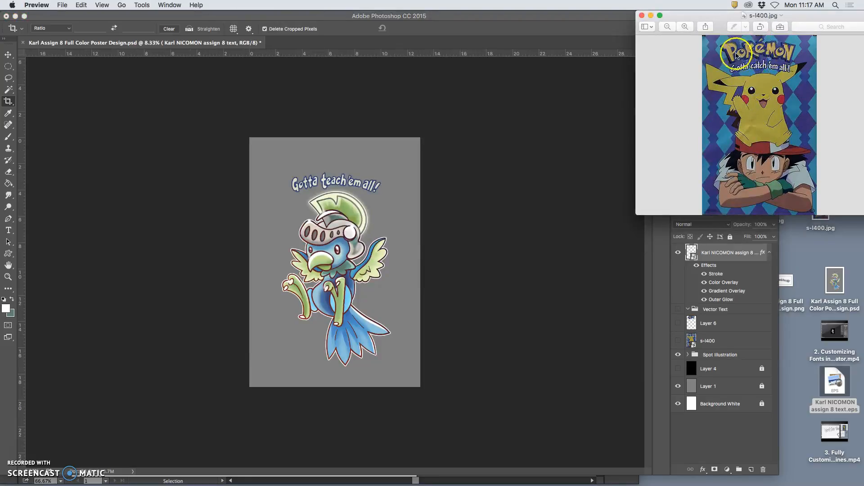
left_click(553, 197)
Switch to the text EPS in Illustrator and show the bird line art on Layer 2
mouse_move(360, 485)
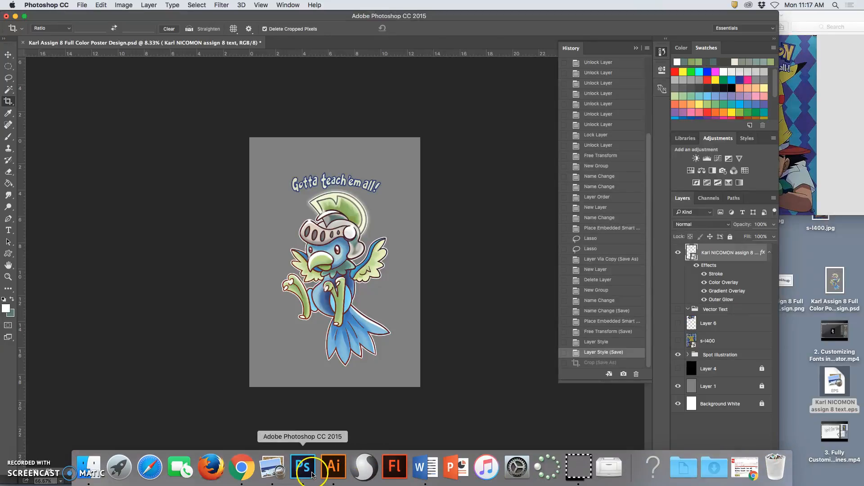
left_click(331, 471)
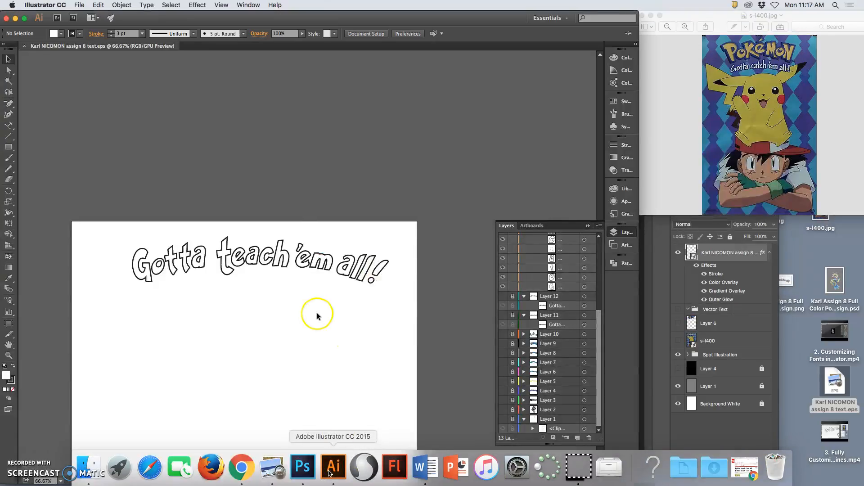
scroll(310, 304, "down", 8)
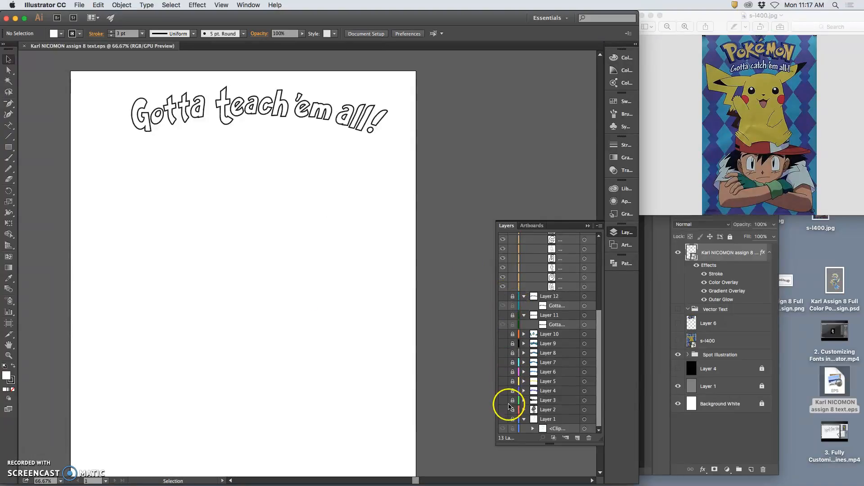
left_click(503, 411)
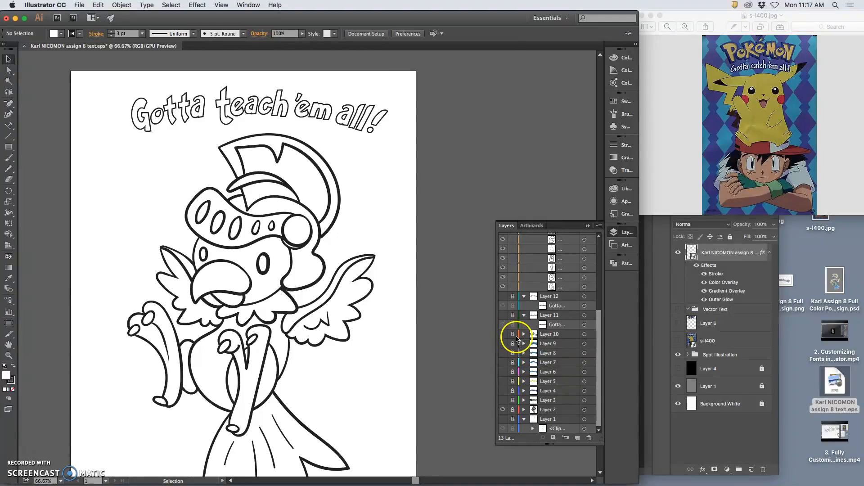
Collapse, hide and lock Layer 13 with the "Gotta teach 'em all!" outlines
scroll(522, 281, "up", 3)
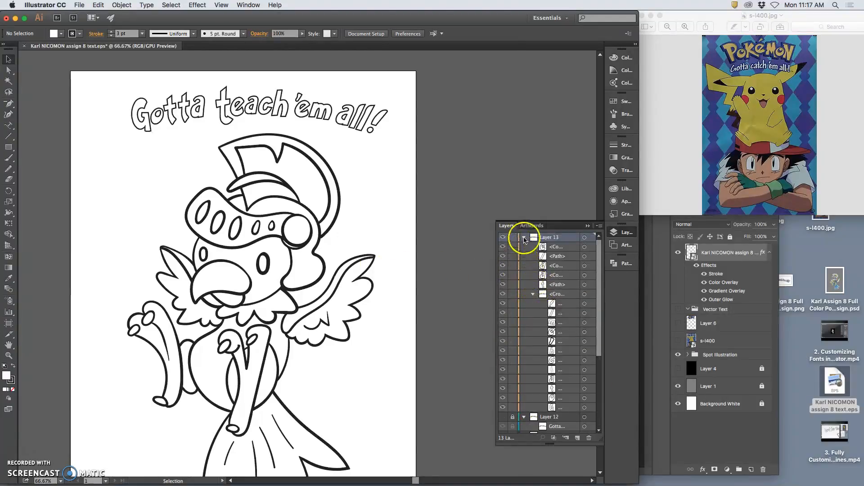
left_click(524, 236)
left_click(504, 238)
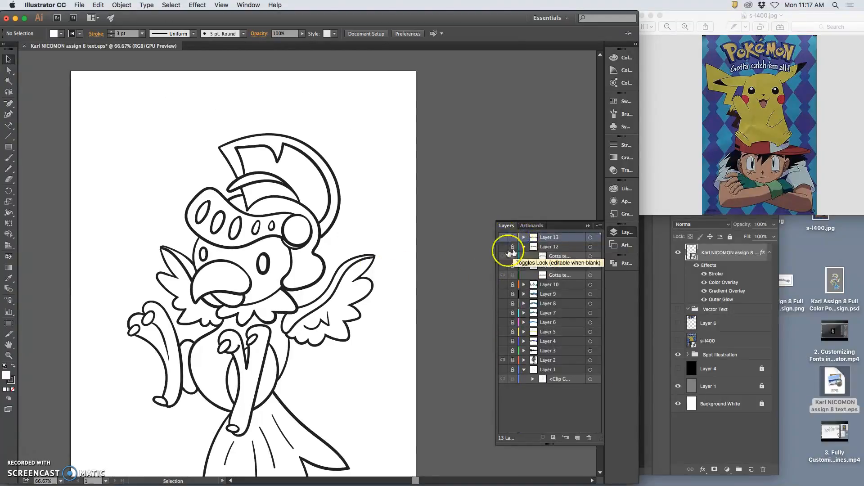
left_click(512, 237)
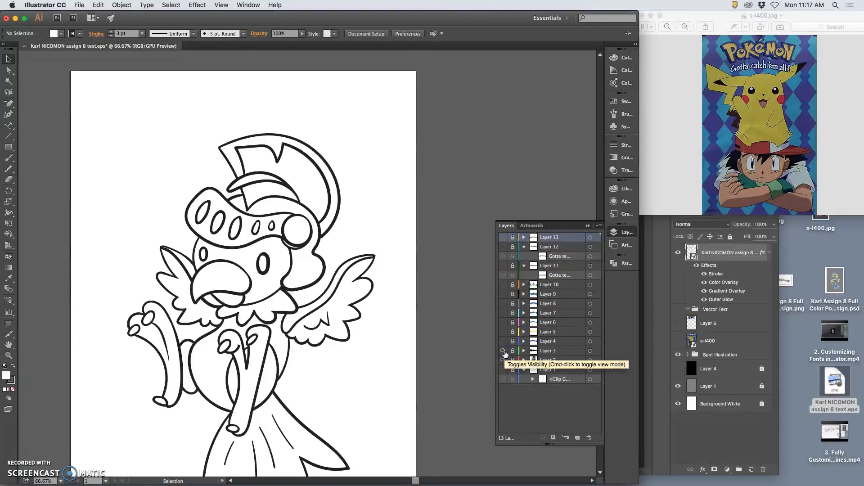
Show Layer 3 and view the plain black Nicómon title below the bird
left_click_drag(510, 354, 521, 386)
scroll(401, 347, "down", 5)
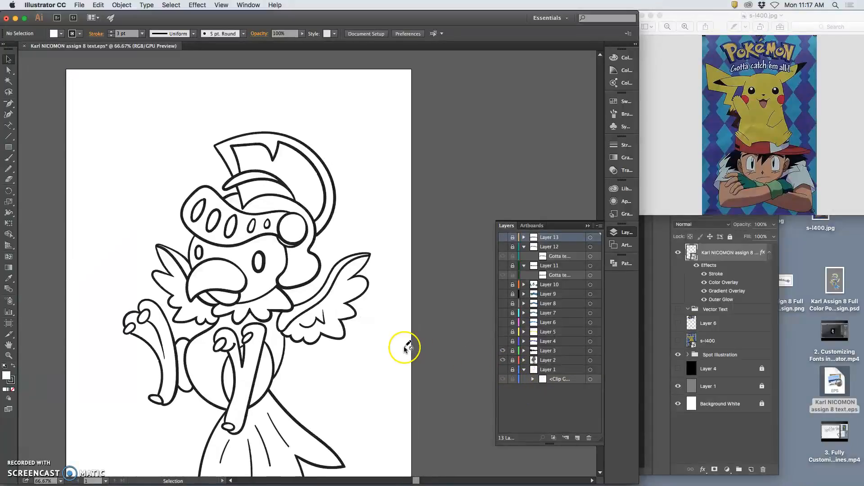
scroll(404, 348, "down", 3)
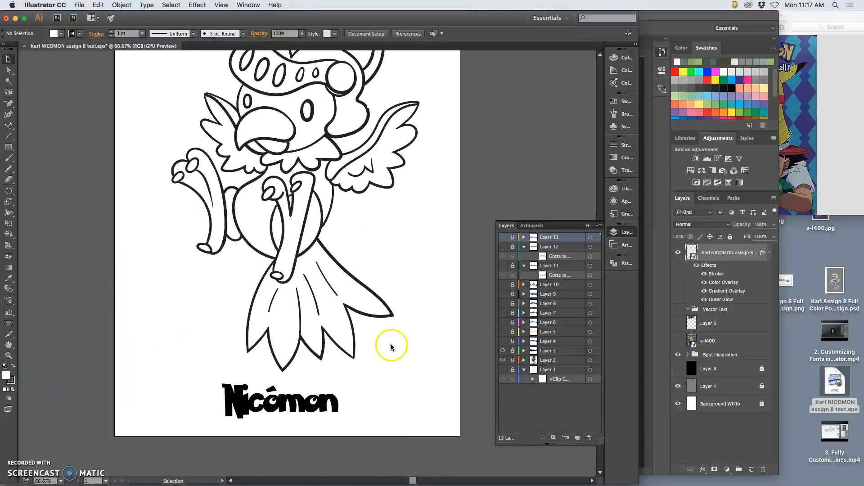
mouse_move(666, 472)
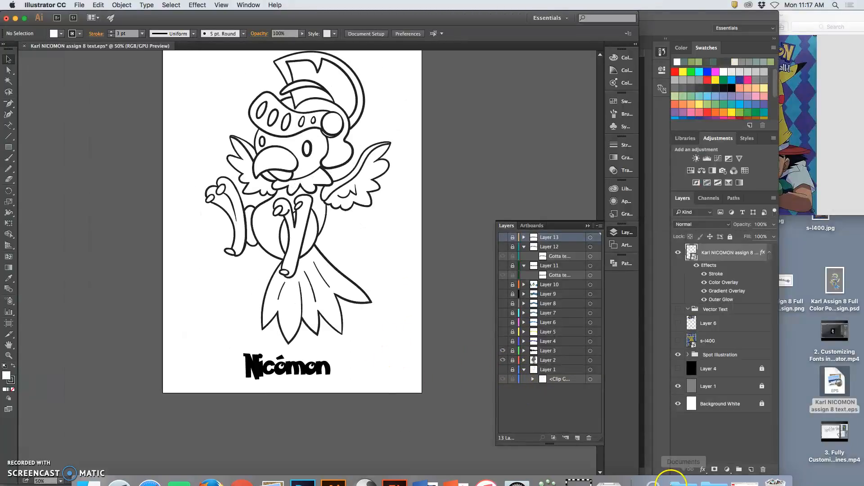
Hide Layer 3 and show the arched blue and yellow Nicómon lettering on Layers 4 and 5
left_click(503, 342)
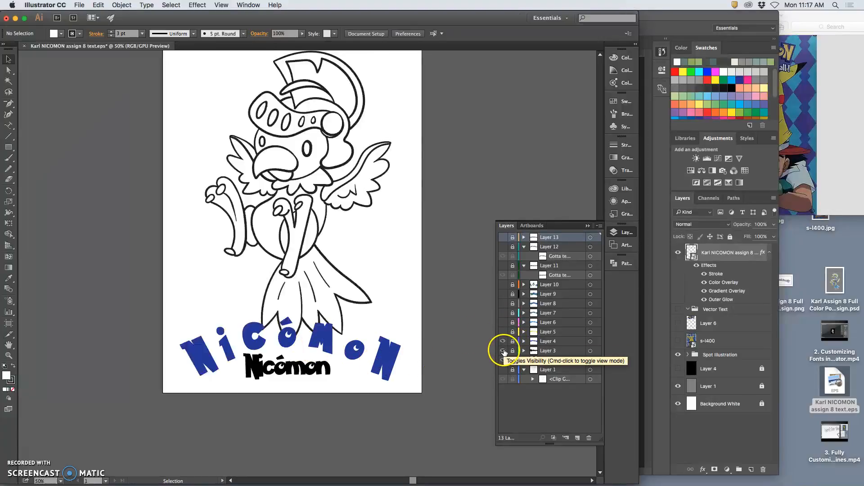
left_click(504, 351)
left_click(504, 334)
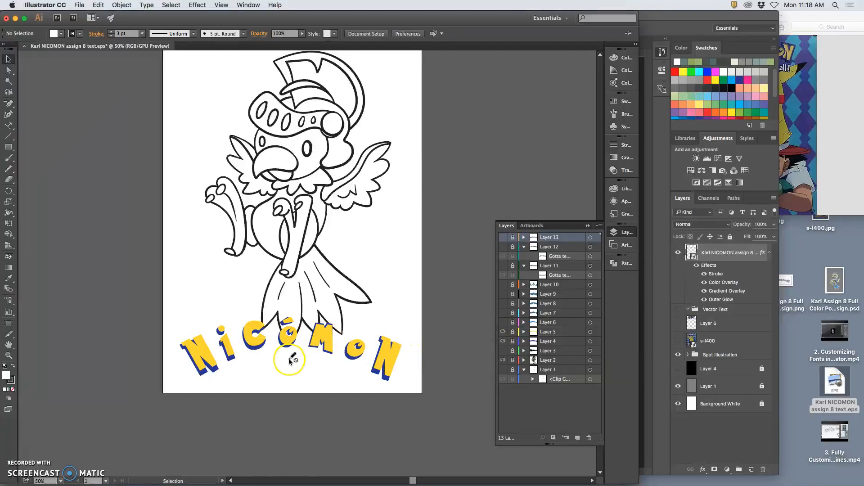
Compare the yellow and blue title layers with the Pokémon reference logo, and show the blue letter outlines on Layer 6
left_click(817, 140)
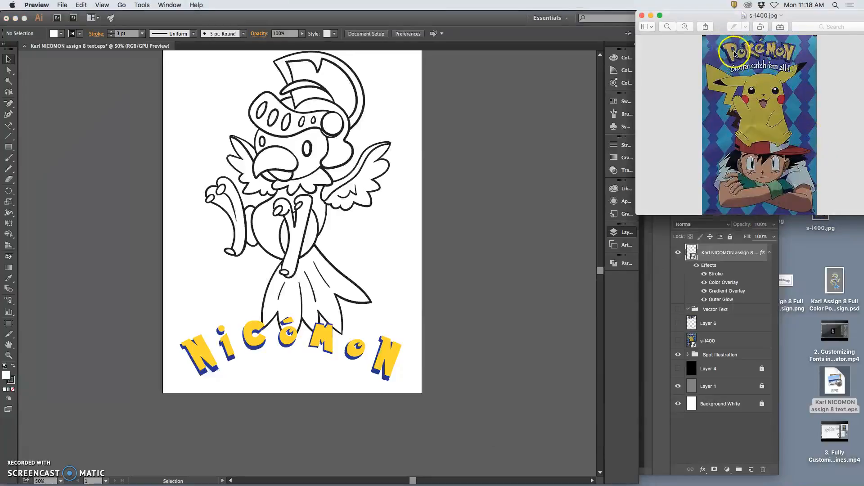
left_click(412, 305)
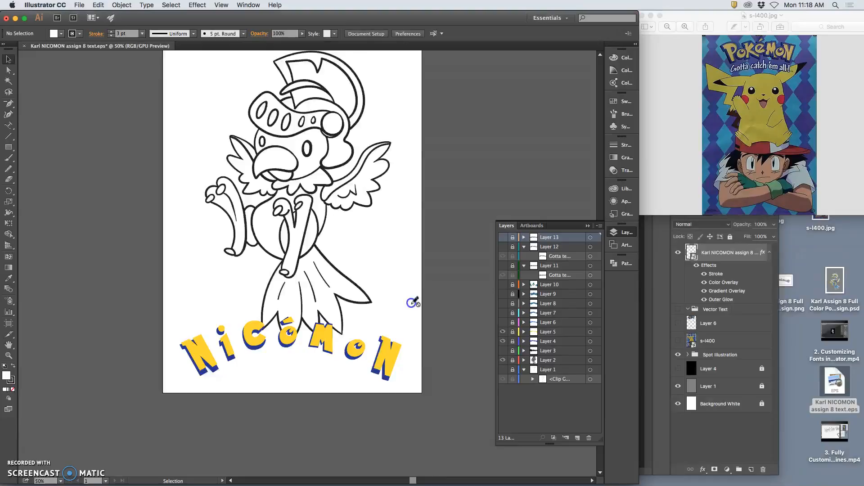
left_click_drag(503, 331, 503, 342)
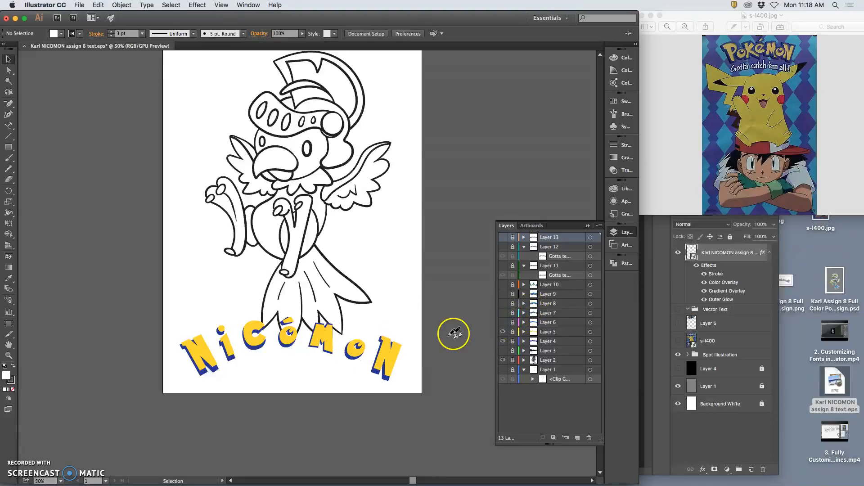
left_click(504, 323)
left_click(532, 326)
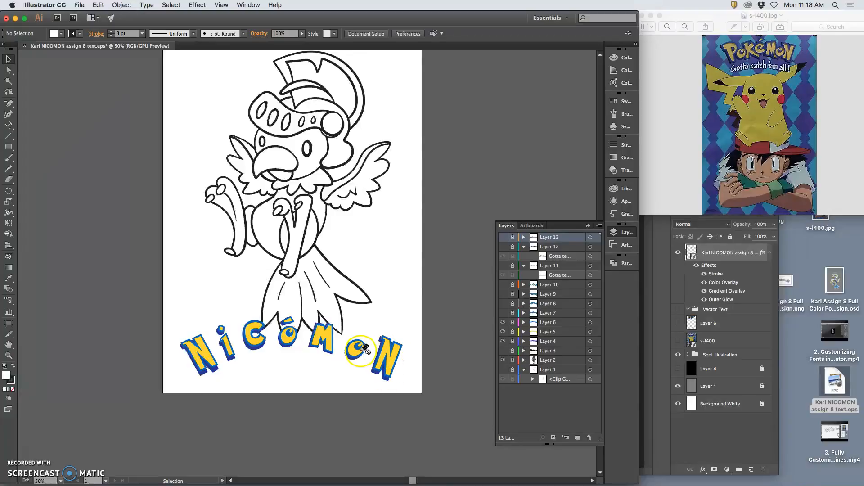
Hide Layers 4, 5 and 6, show the Nicómon title on Layer 7, and inspect the groups inside that layer
key("super+equal")
scroll(289, 344, "down", 3)
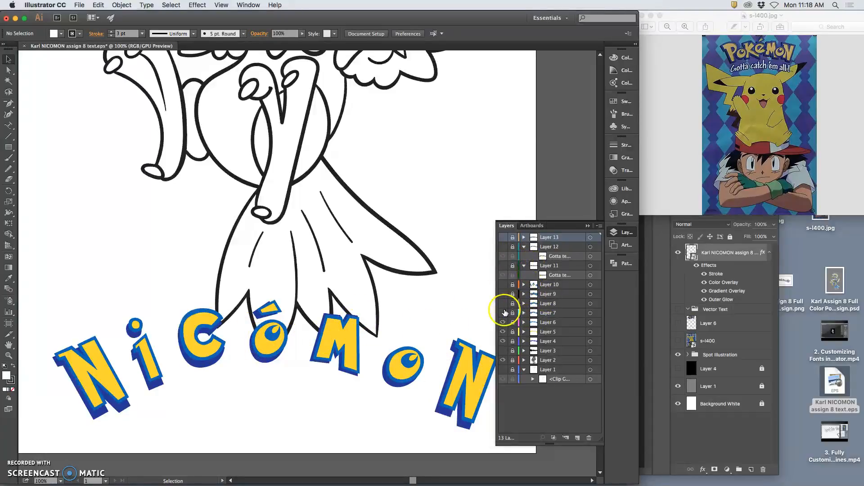
left_click(503, 323)
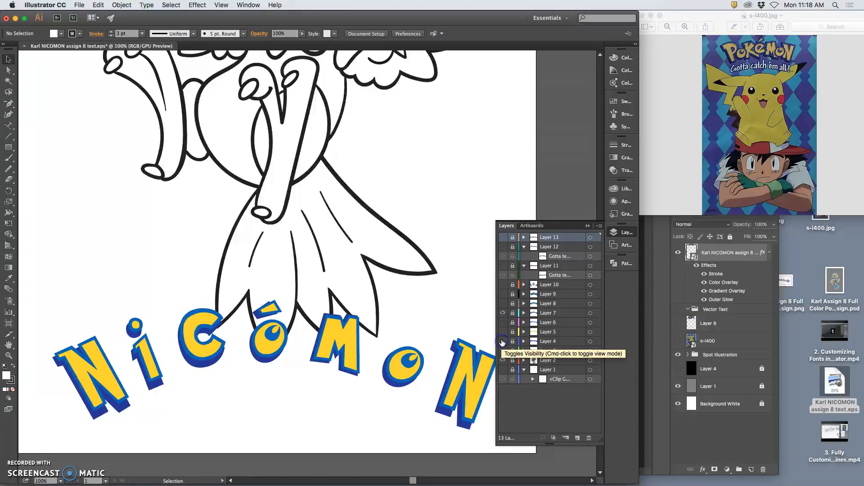
left_click(503, 313)
left_click(503, 313)
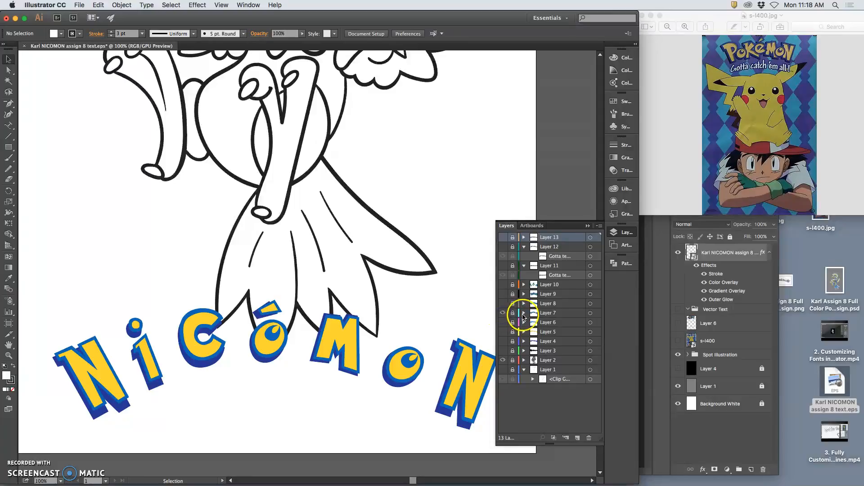
left_click(524, 314)
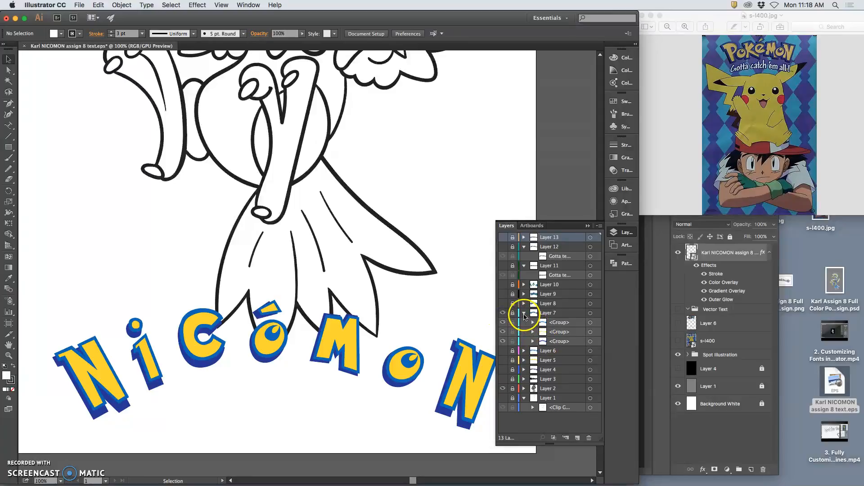
left_click(524, 314)
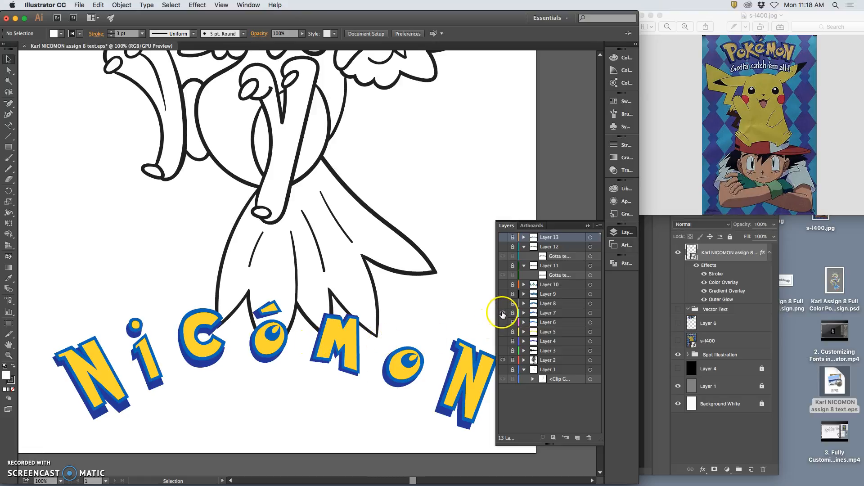
Hide Layer 7, check the version on Layer 8, and show only the compact overlapping Nicómon title on Layers 9 and 10
left_click(503, 314)
left_click(503, 303)
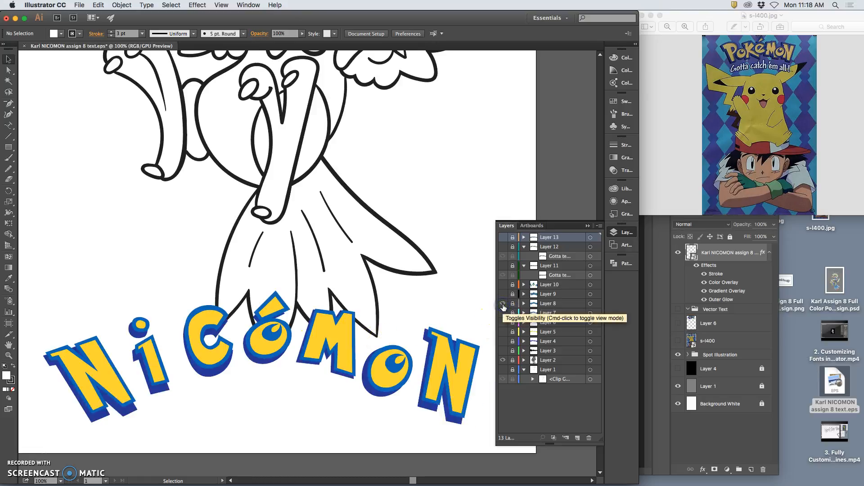
left_click(503, 295)
left_click(503, 303)
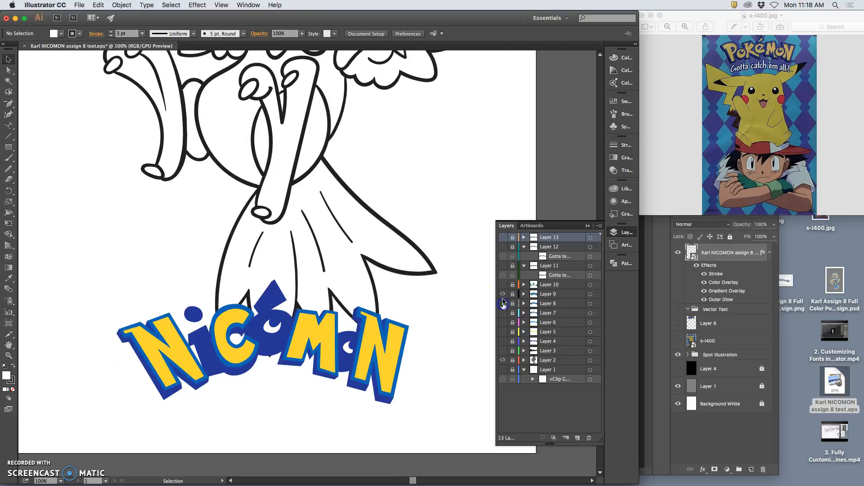
left_click(503, 285)
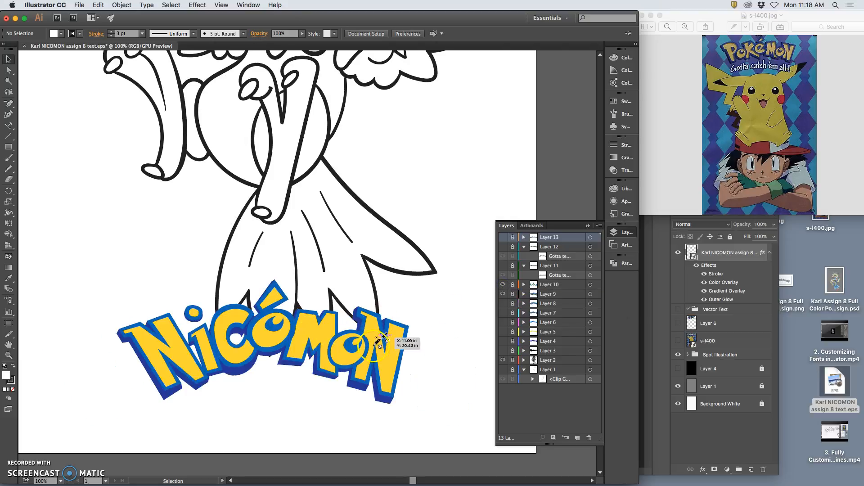
left_click(503, 294)
left_click(503, 294)
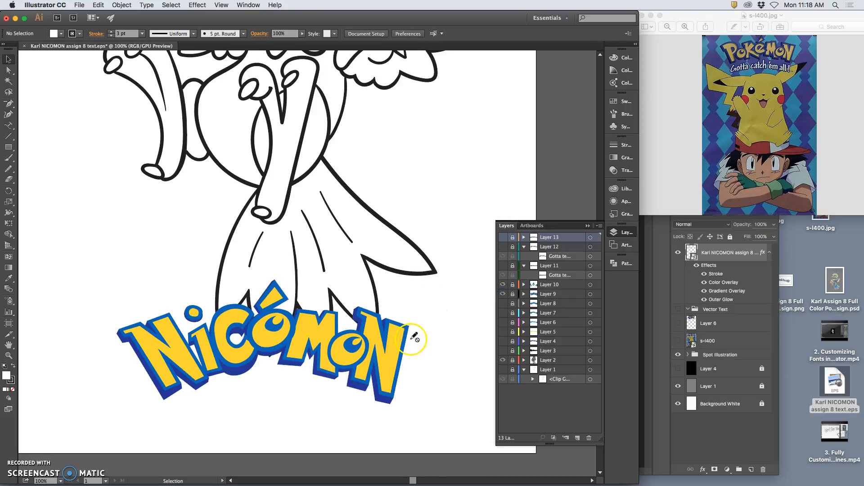
Hide the bird line art on Layer 2 to leave only the finished Nicómon title on the artboard
key("super+minus")
key("super+minus")
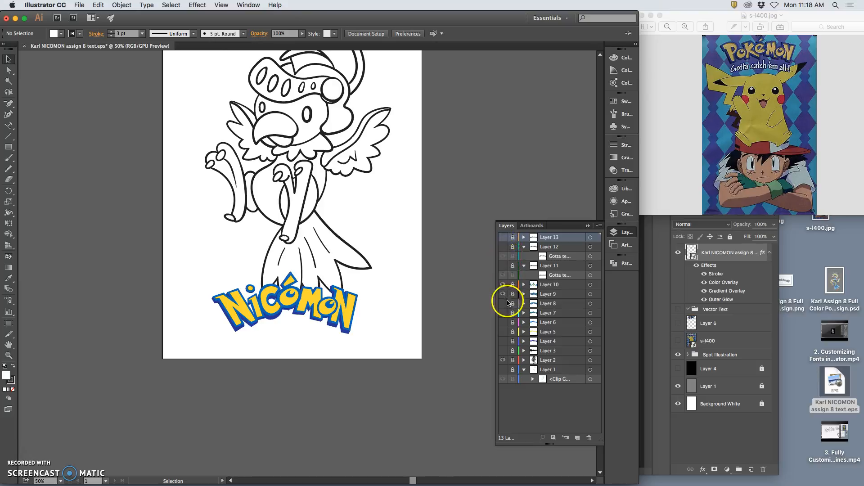
left_click(503, 360)
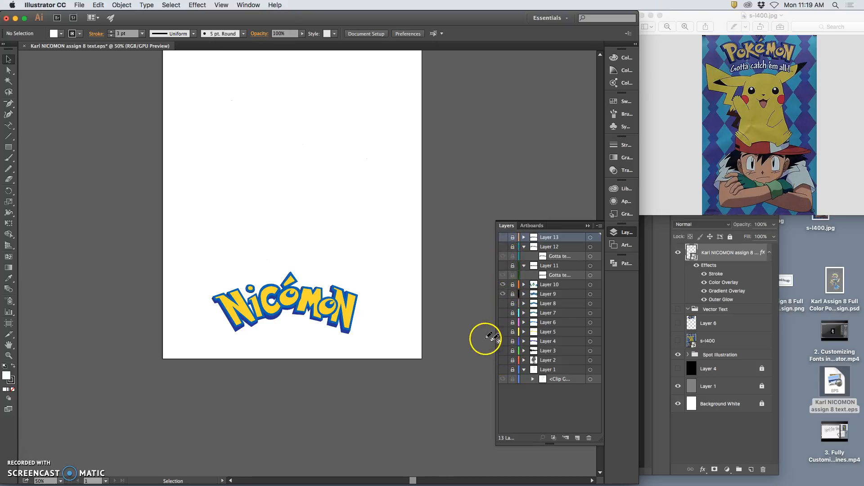
Save the title artwork to the Desktop as a new Illustrator CC EPS, adding "flag" before "text" in the file name
left_click(79, 5)
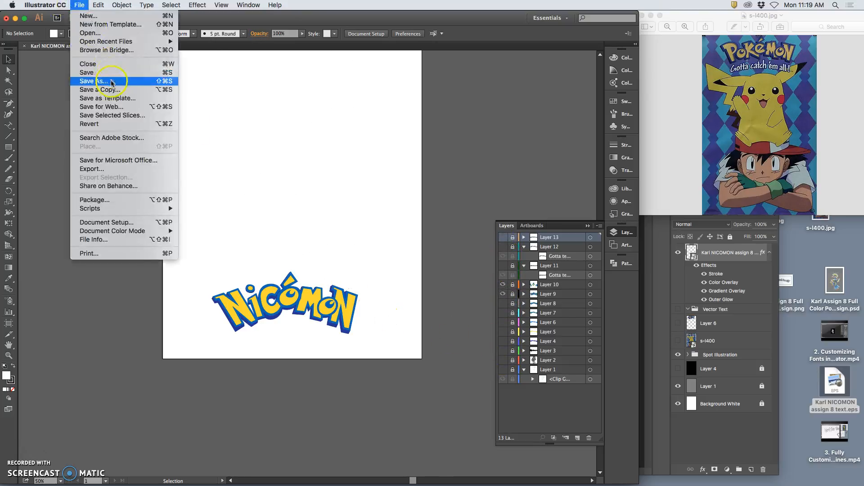
left_click(110, 84)
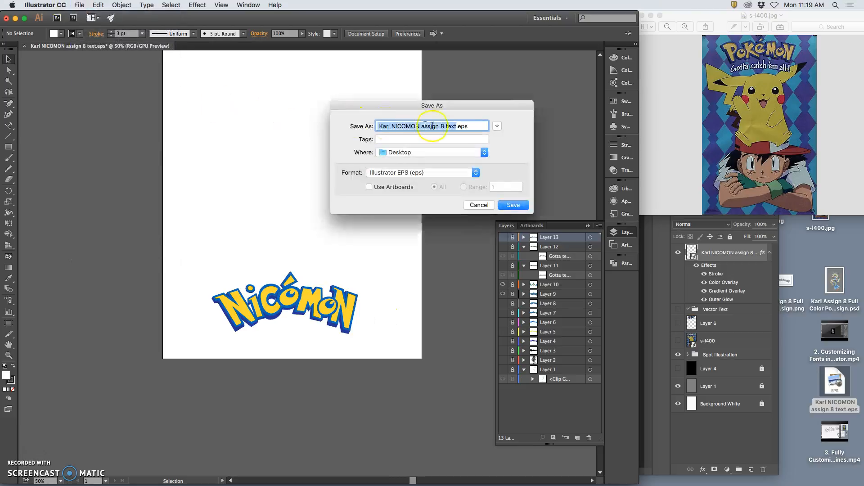
left_click(448, 126)
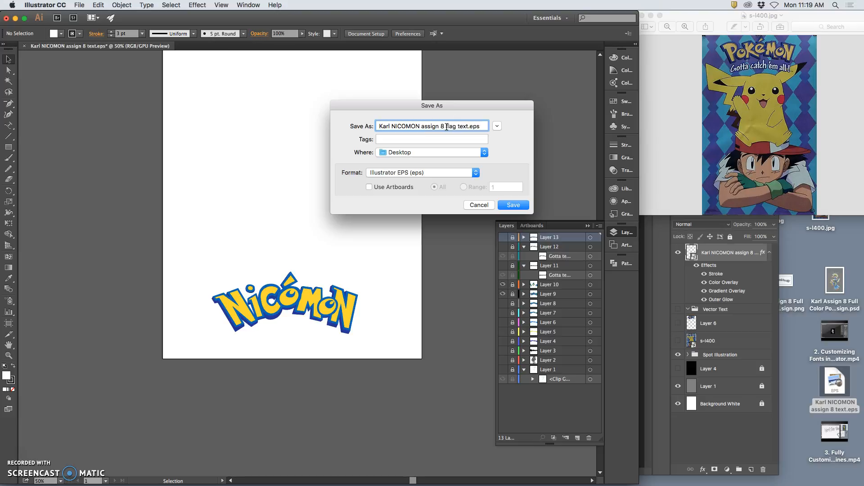
left_click(514, 206)
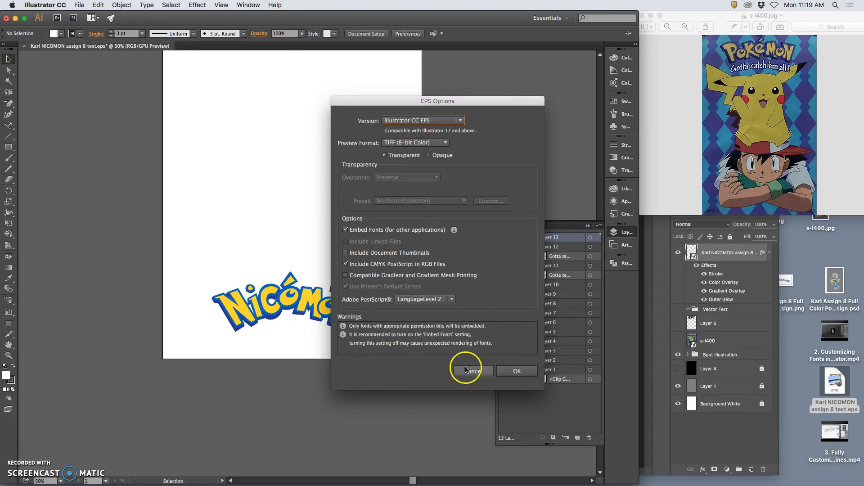
left_click(516, 371)
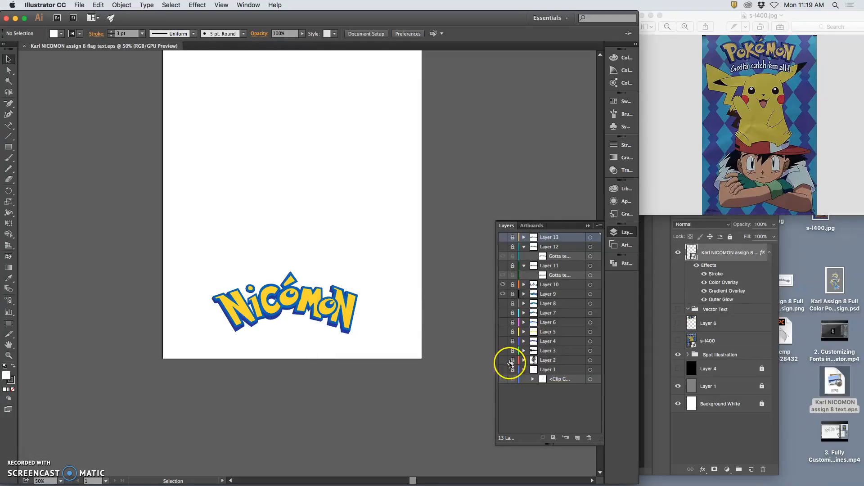
Switch to Photoshop and place the "flag text" EPS in the poster, positioning the Nicómon title just above the tagline
left_click_drag(164, 13, 163, 477)
left_click(187, 155)
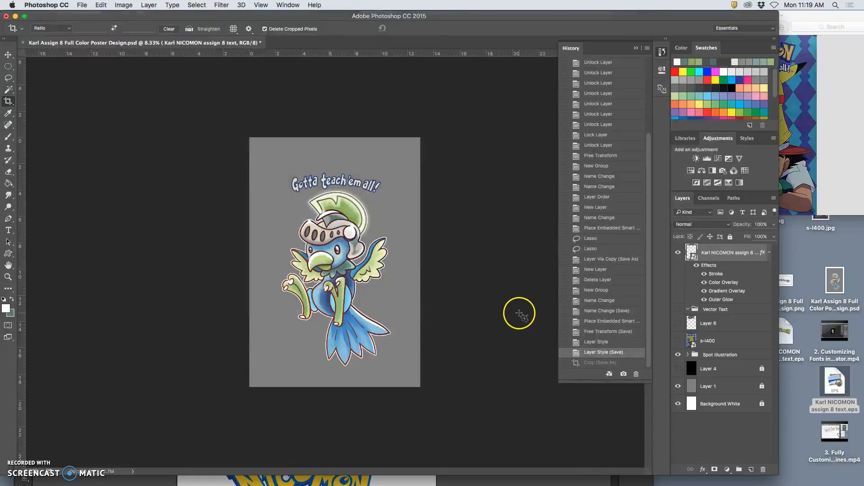
left_click_drag(787, 334, 362, 203)
left_click_drag(358, 263, 357, 164)
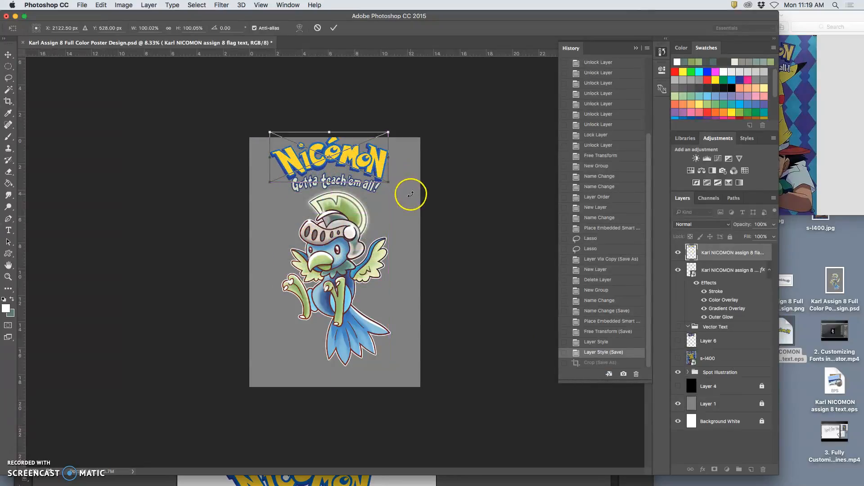
left_click_drag(356, 160, 356, 155)
key("Return")
key("c")
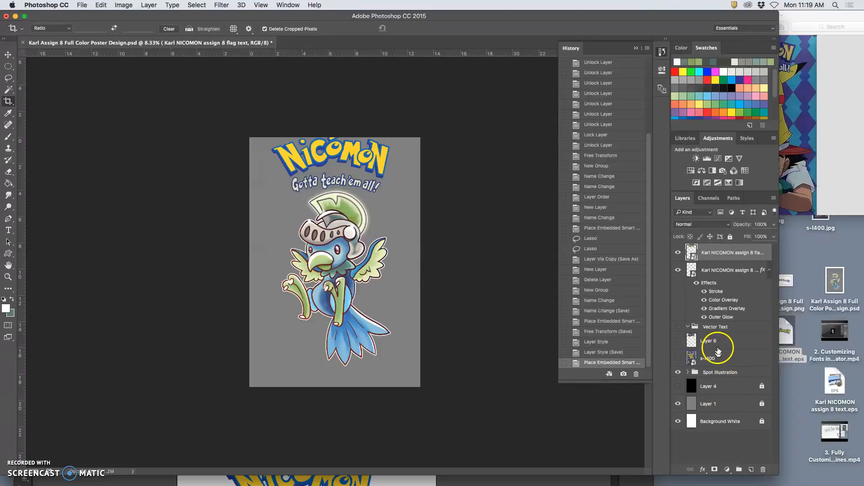
Move the title, tagline and Spot Illustration group down together until the Nicómon title sits fully inside the poster, and deselect the layers
left_click(712, 271, "shift")
left_click(718, 372, "shift")
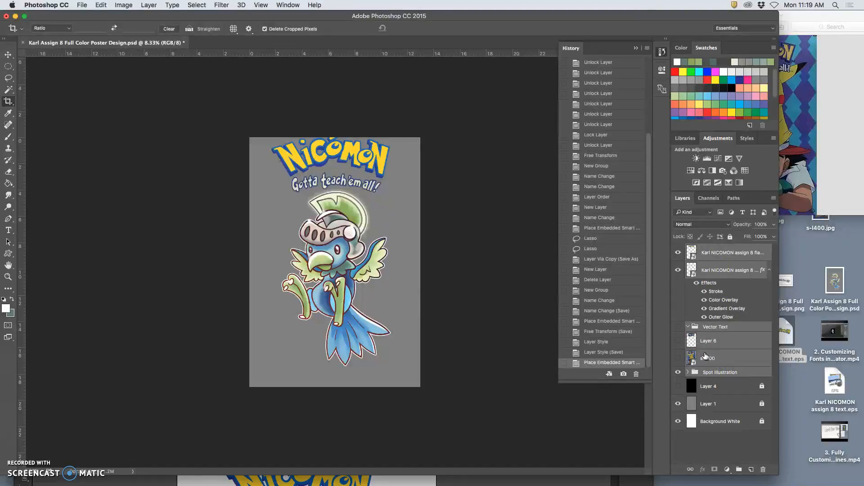
left_click(8, 55)
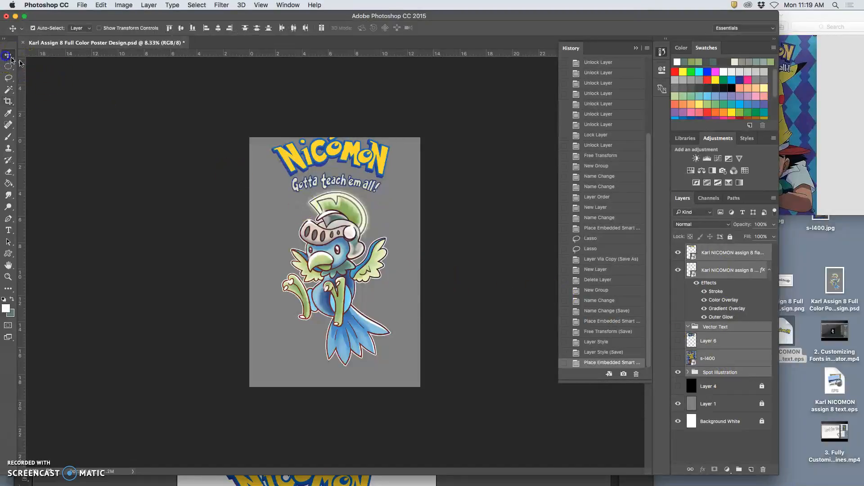
key("shift+Down")
key("shift+Down")
key("shift+Down")
key("shift+Down")
key("shift+Down")
key("shift+Down")
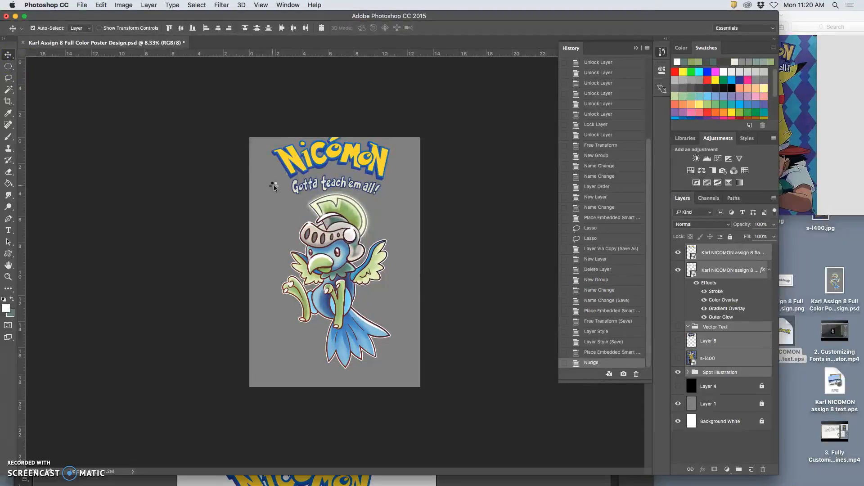
key("shift+Down")
key("shift+Down")
key("shift+Down")
key("shift+Down")
key("shift+Down")
key("shift+Down")
key("shift+Down")
key("shift+Down")
key("shift+Down")
key("shift+Down")
left_click(336, 169)
left_click_drag(333, 161, 334, 170)
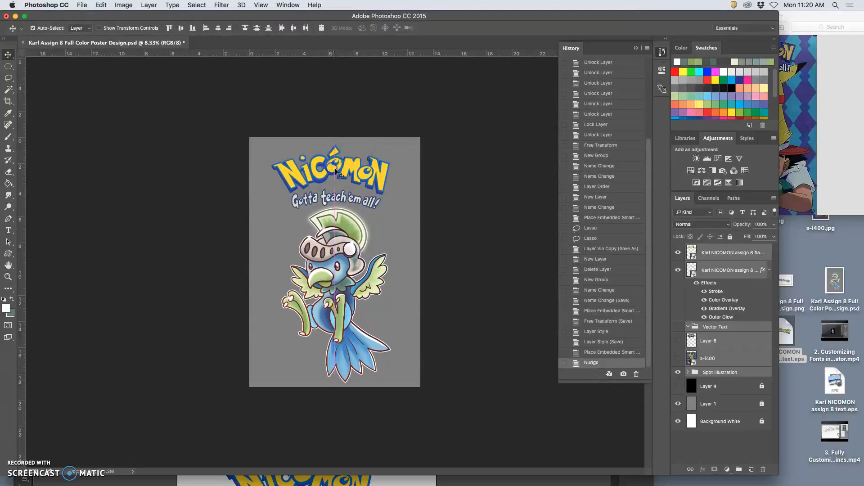
left_click(402, 235)
left_click(399, 227)
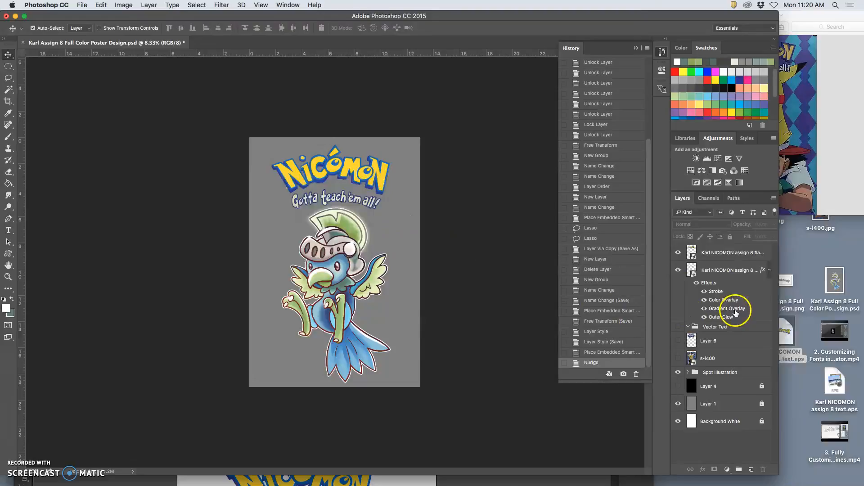
Scale the Nicómon title up from its centre to about 121% in width and height
left_click(678, 253)
left_click(678, 253)
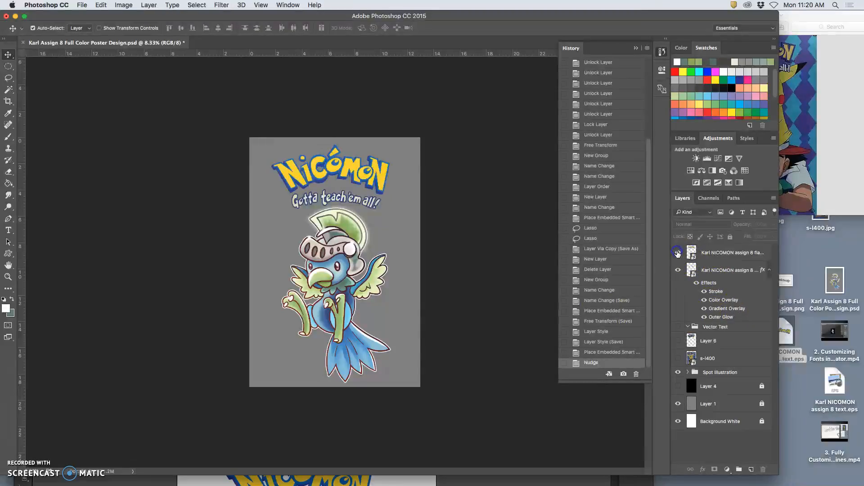
left_click(711, 254)
key("super+t")
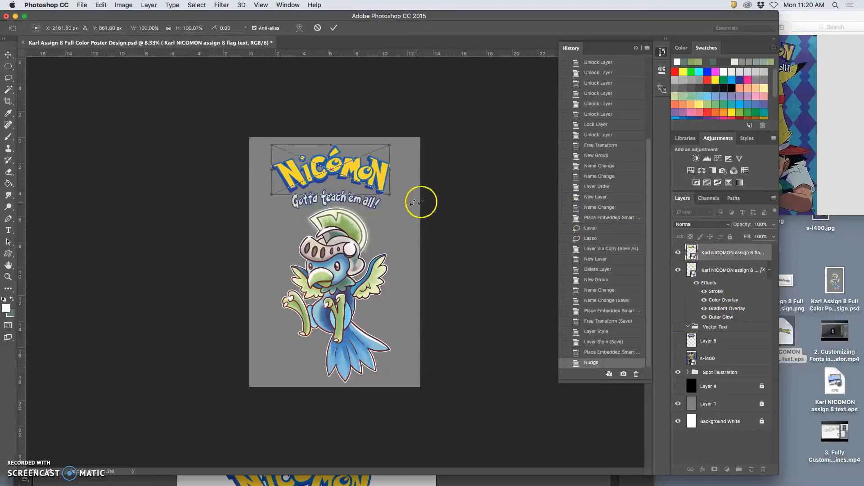
mouse_move(390, 195)
left_mouse_down()
mouse_move(405, 187)
mouse_move(398, 206)
left_mouse_up()
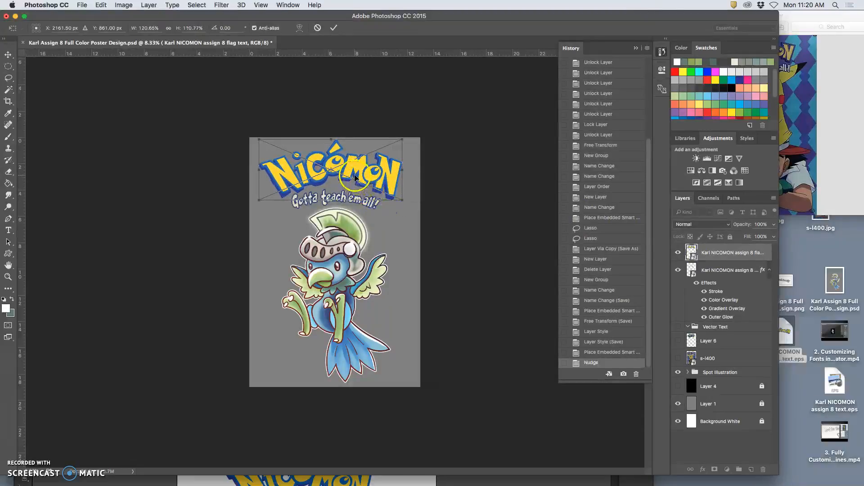
left_click(376, 191)
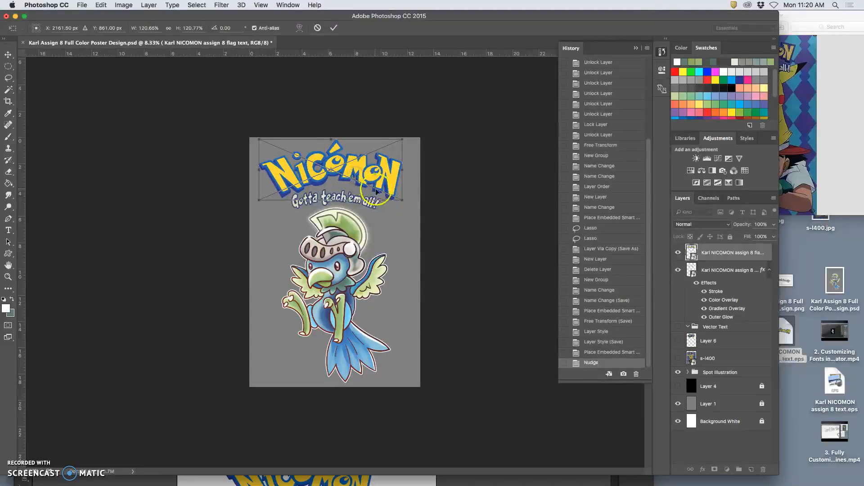
key("Return")
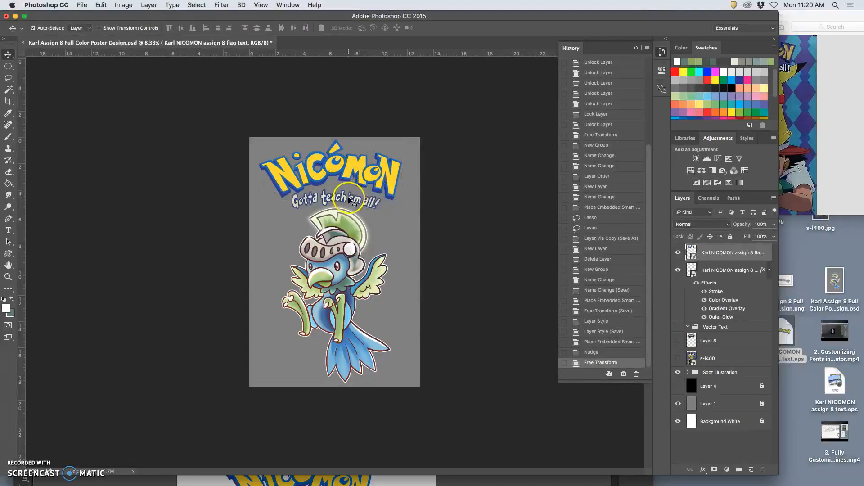
Shrink the "Gotta teach 'em all!" tagline slightly, to about 53% width and 63% height
mouse_move(655, 245)
left_mouse_down()
mouse_move(704, 254)
mouse_move(724, 284)
left_mouse_up()
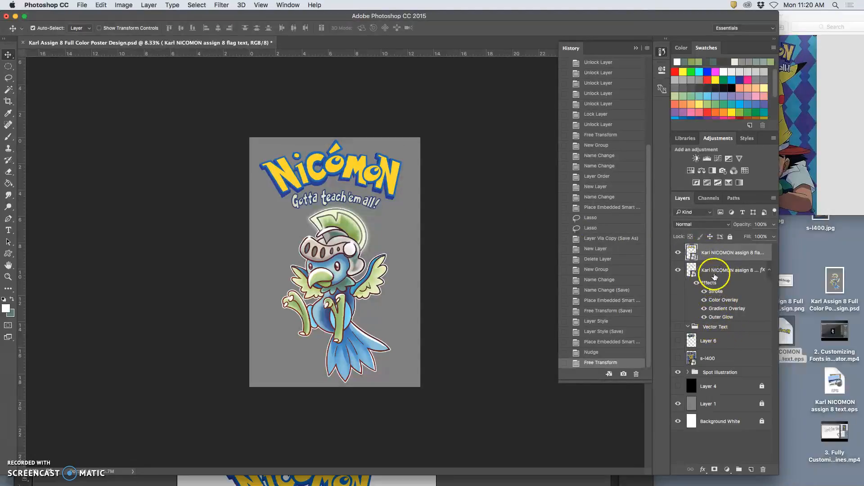
left_click(714, 276)
key("ctrl+t")
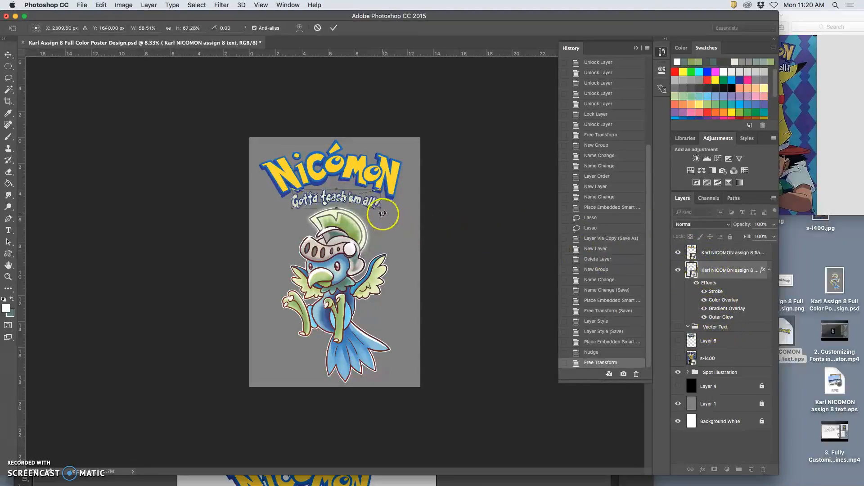
left_click_drag(380, 208, 379, 208)
key("Return")
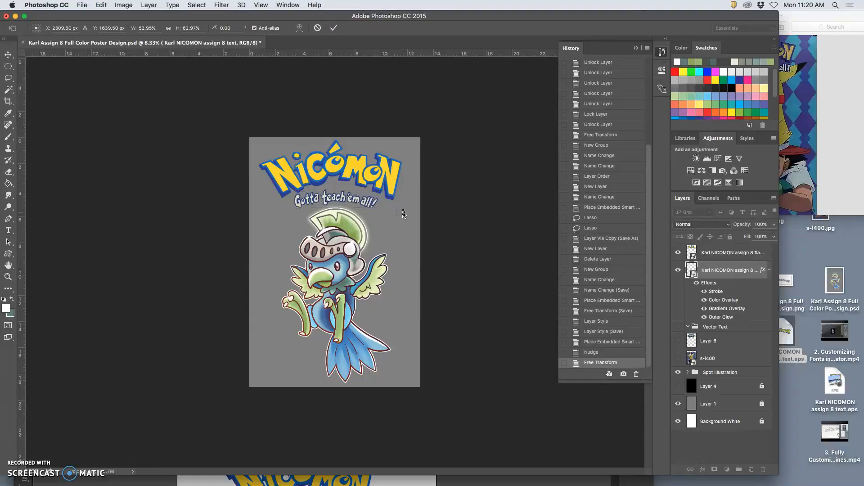
left_click(403, 222)
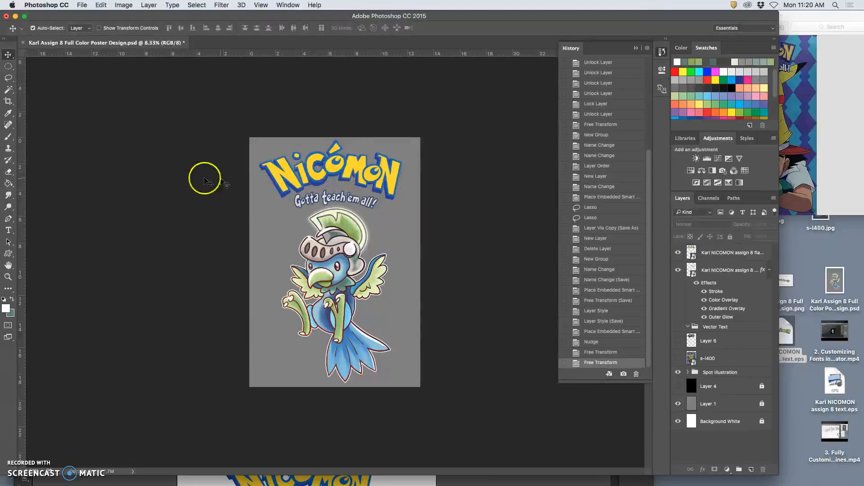
Add two vertical guides framing the bird, one beside its outstretched foot and one beside its tail tip
left_click_drag(22, 187, 281, 194)
left_click_drag(20, 194, 423, 213)
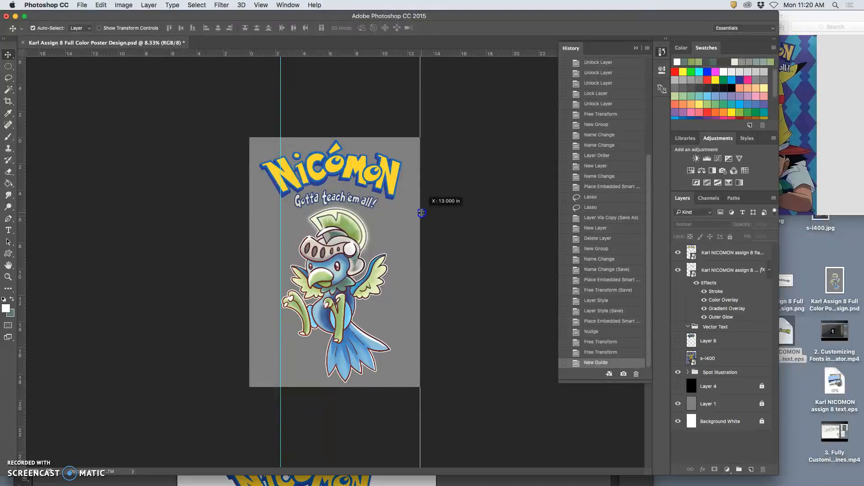
left_click_drag(417, 212, 394, 211)
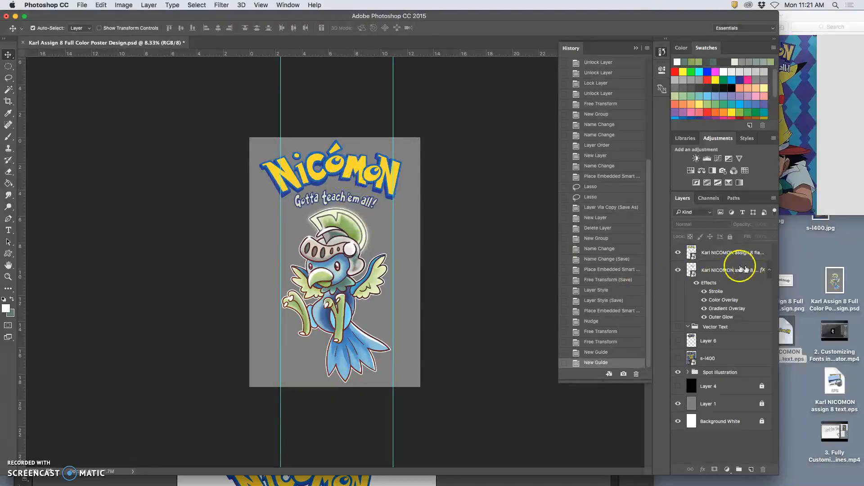
Skew the Nicómon title slightly so its upper edge shifts a little to the right, and apply the transform
left_click(719, 253)
right_click(344, 170)
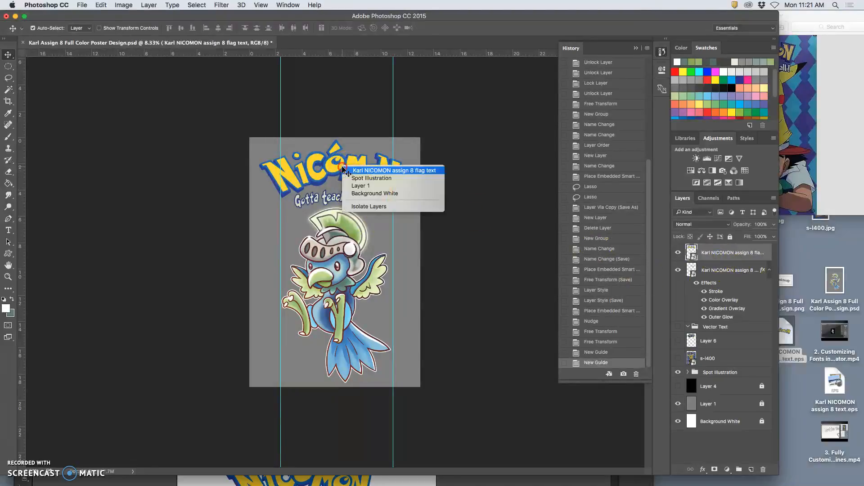
left_click(343, 171)
key("super+t")
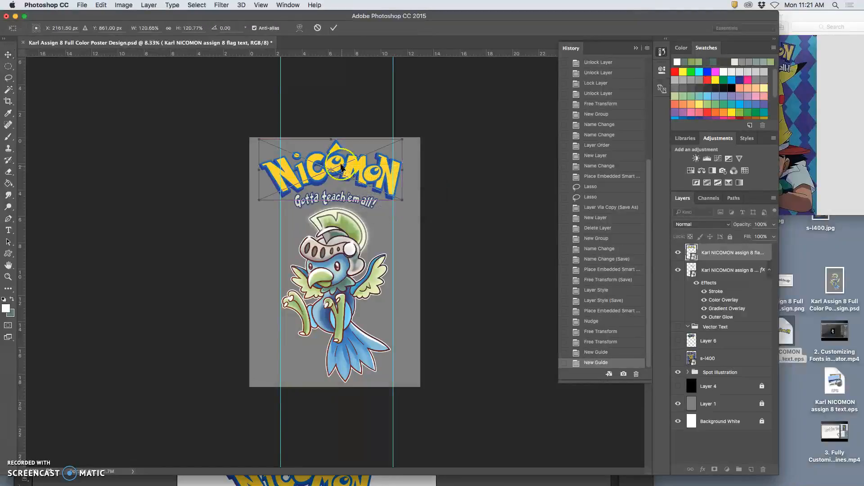
right_click(339, 159)
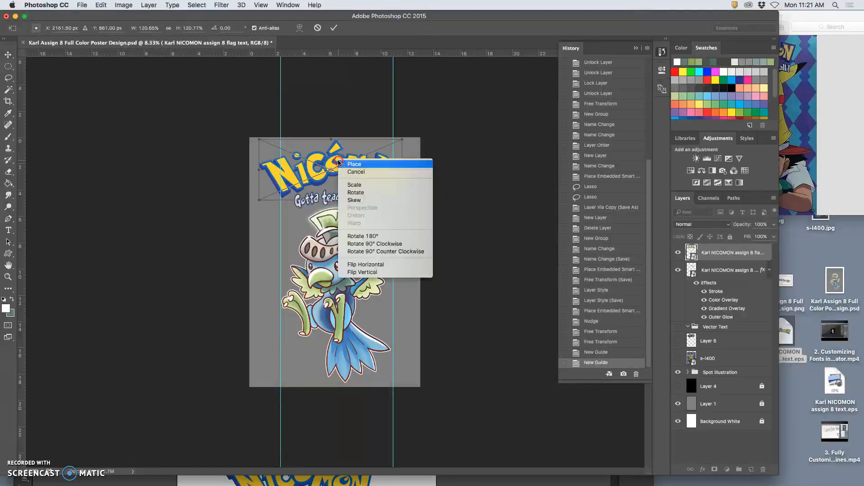
left_click(357, 193)
left_click_drag(260, 139, 262, 140)
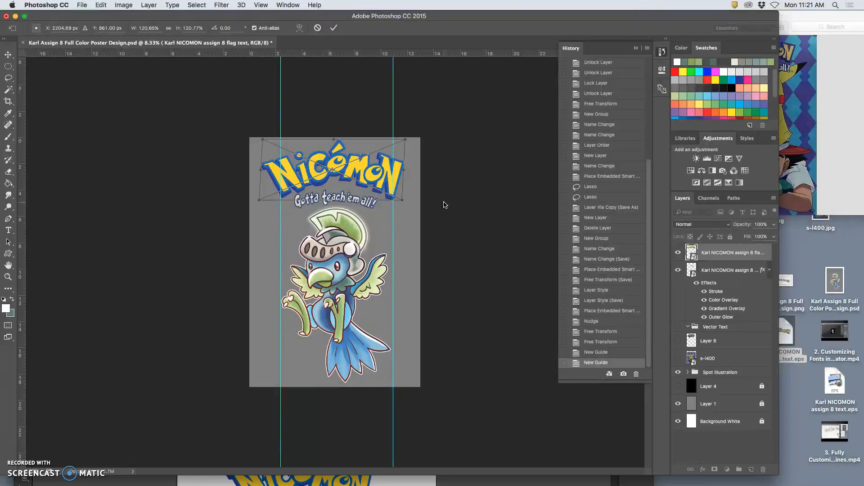
left_click_drag(259, 203, 259, 201)
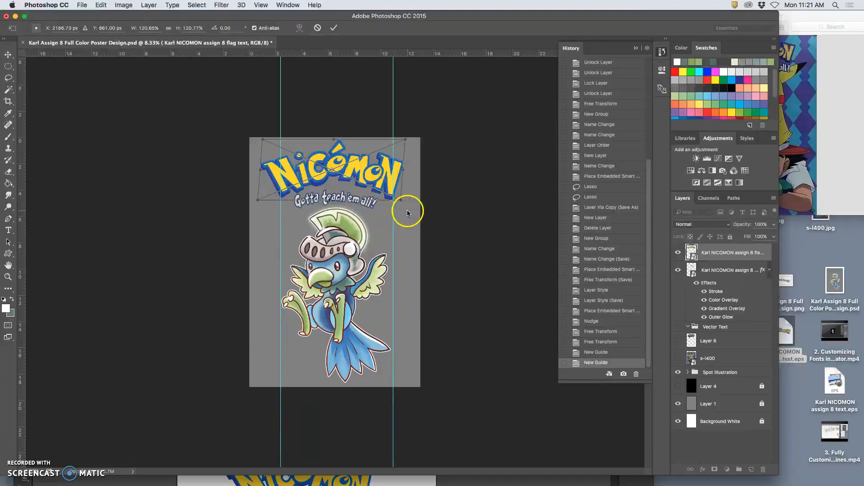
key("super+z")
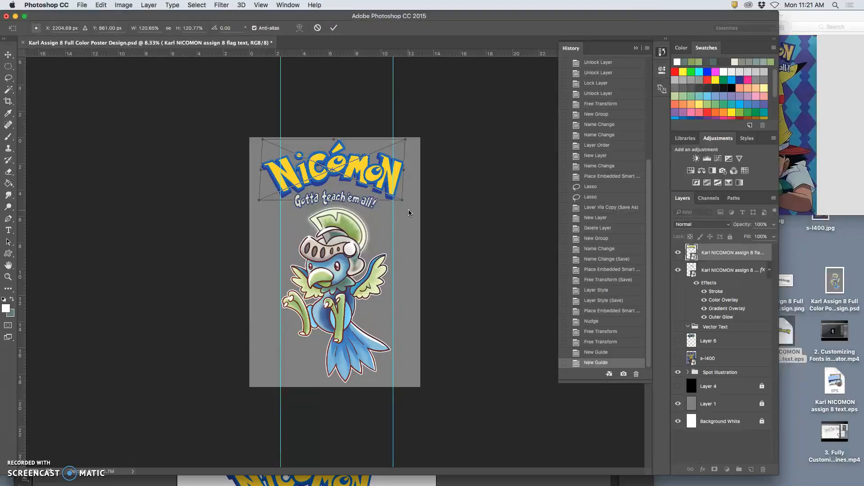
left_click_drag(259, 201, 258, 201)
mouse_move(264, 142)
left_mouse_down()
mouse_move(301, 146)
mouse_move(269, 143)
left_mouse_up()
double_click(299, 144)
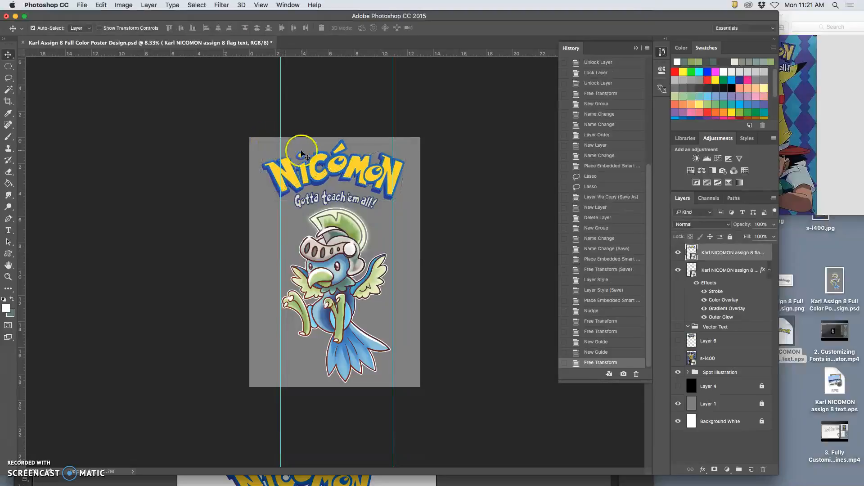
Move the "Gotta teach 'em all!" tagline slightly right and down beneath the skewed title, and deselect it
left_click(359, 201)
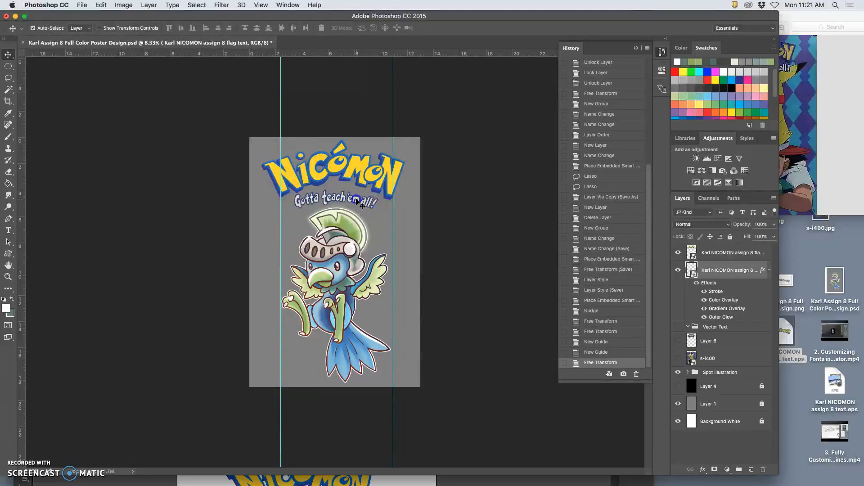
left_click_drag(359, 202, 360, 204)
left_click(422, 224)
Hide the guides on the poster and leave all layers deselected
key("super+semicolon")
left_click(434, 238)
left_click(455, 277)
left_click(446, 238)
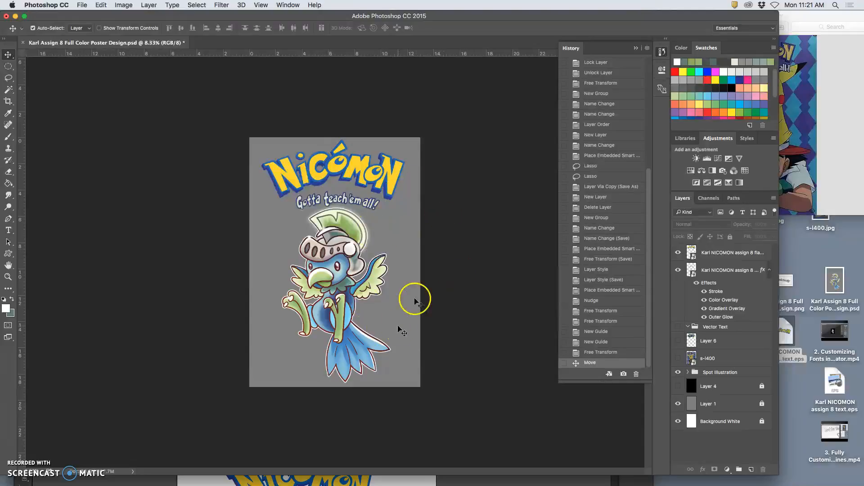